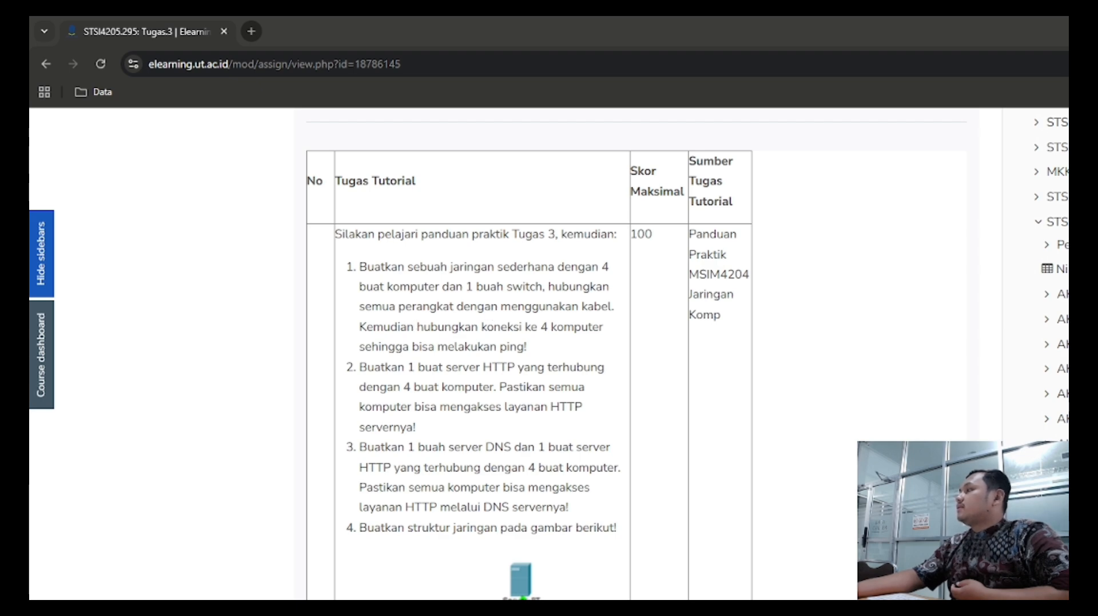
Switch to Cisco Packet Tracer and place four PCs in a row with a 2960-24TT switch above them
key("super+d")
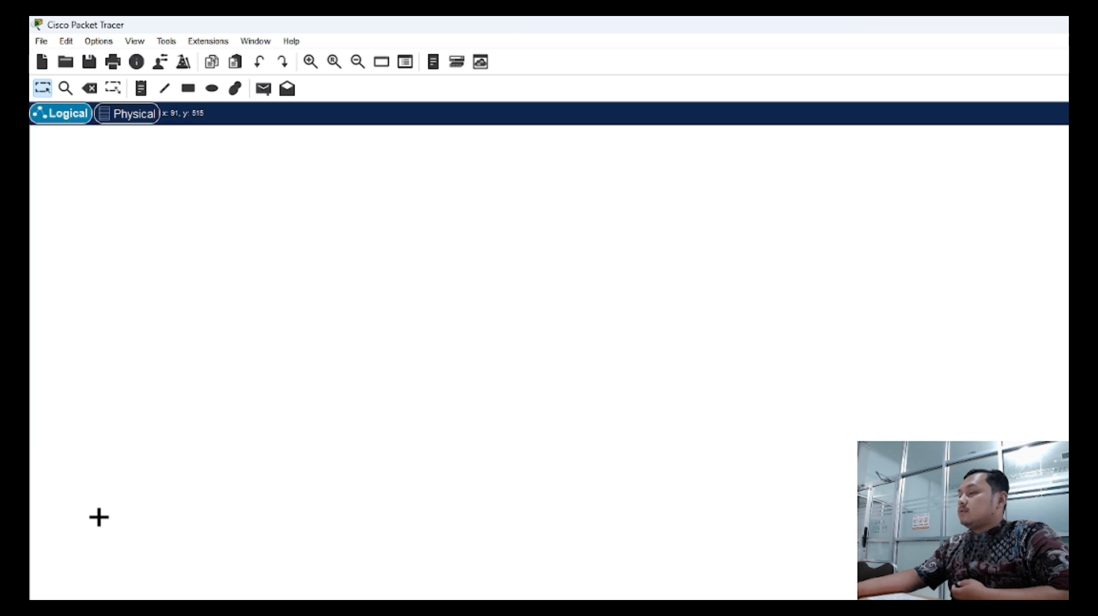
left_click(97, 517)
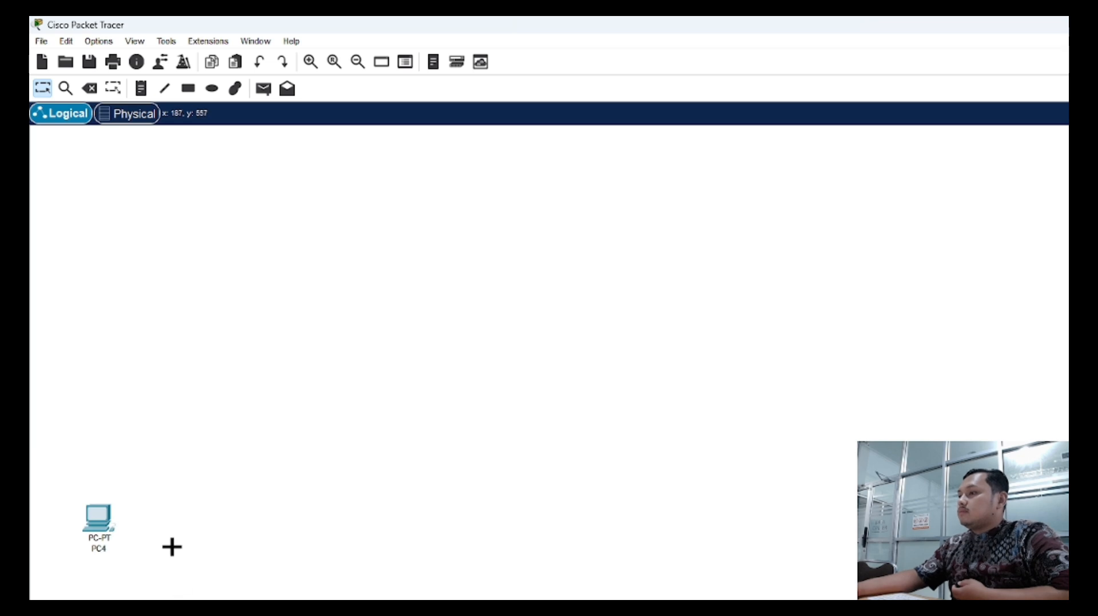
left_click(166, 527)
left_click(223, 530)
left_click(292, 534)
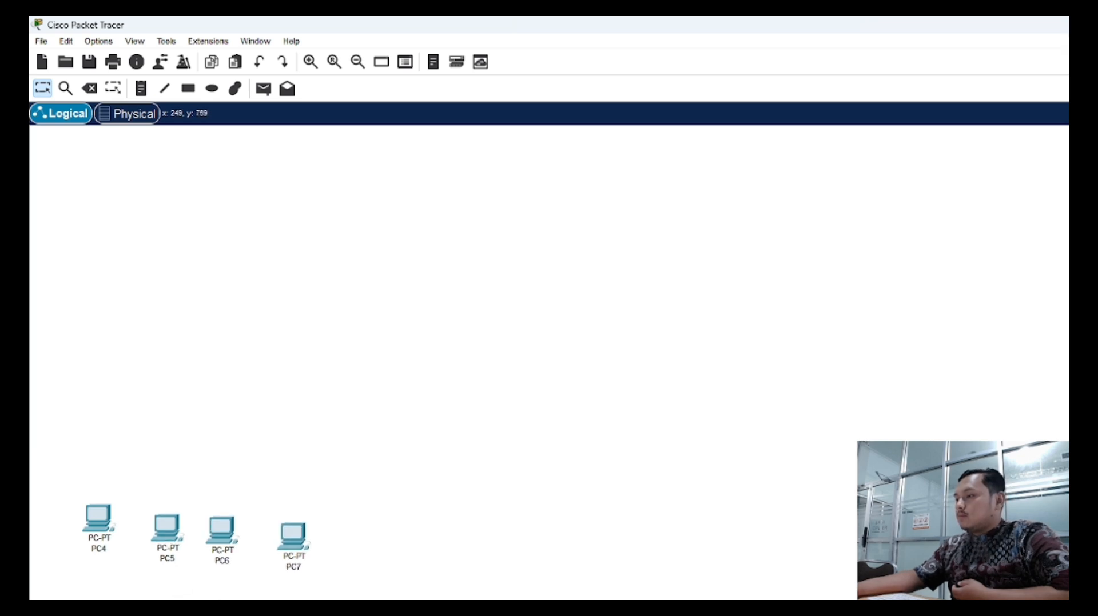
left_click(199, 380)
left_click_drag(98, 518, 95, 535)
left_click_drag(165, 534, 222, 537)
Cable the first PC to switch port FastEthernet0/1 and the second PC to FastEthernet0/2, using each PC's FastEthernet0 port
left_click(191, 379)
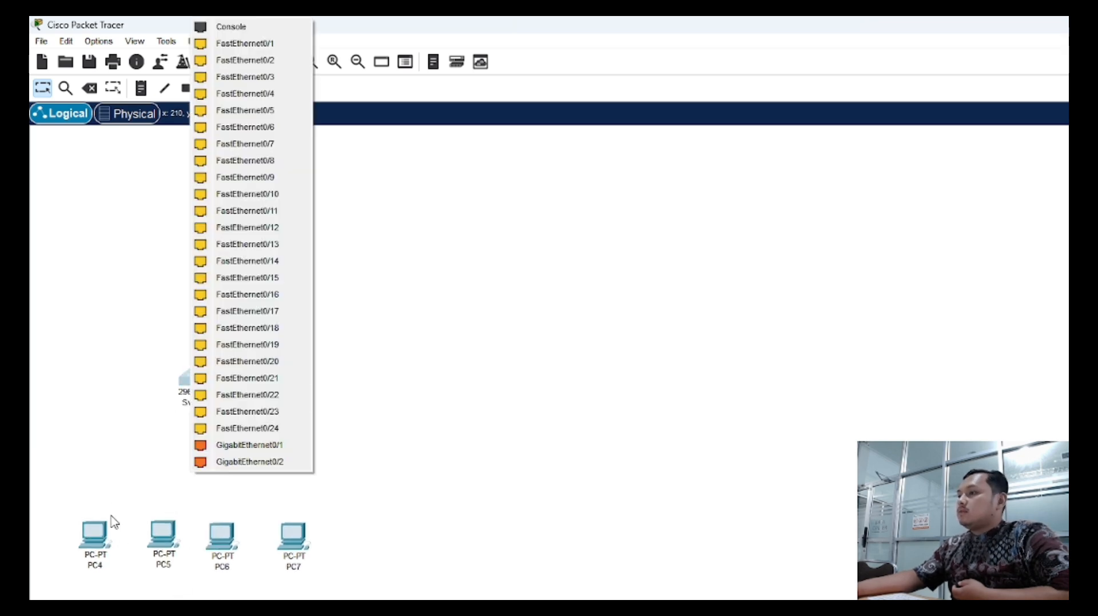
left_click(231, 43)
left_click(94, 540)
left_click(129, 595)
left_click(171, 523)
left_click(206, 578)
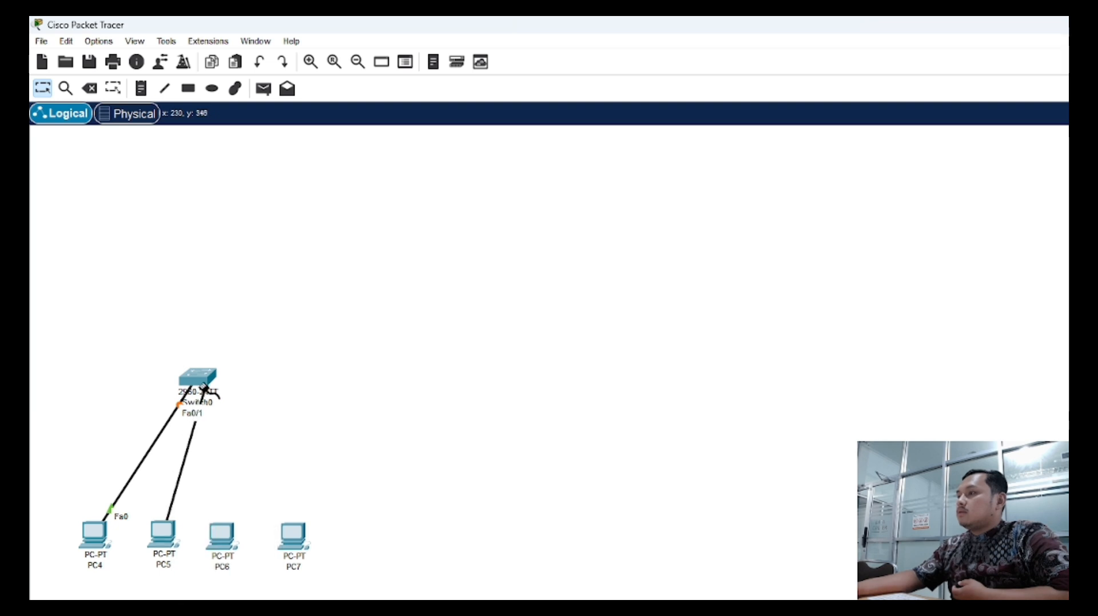
left_click(204, 388)
left_click(251, 404)
Cable the third PC to switch port FastEthernet0/3 and the fourth PC to FastEthernet0/4, using each PC's FastEthernet0 port
left_click(223, 535)
left_click(252, 590)
left_click(200, 380)
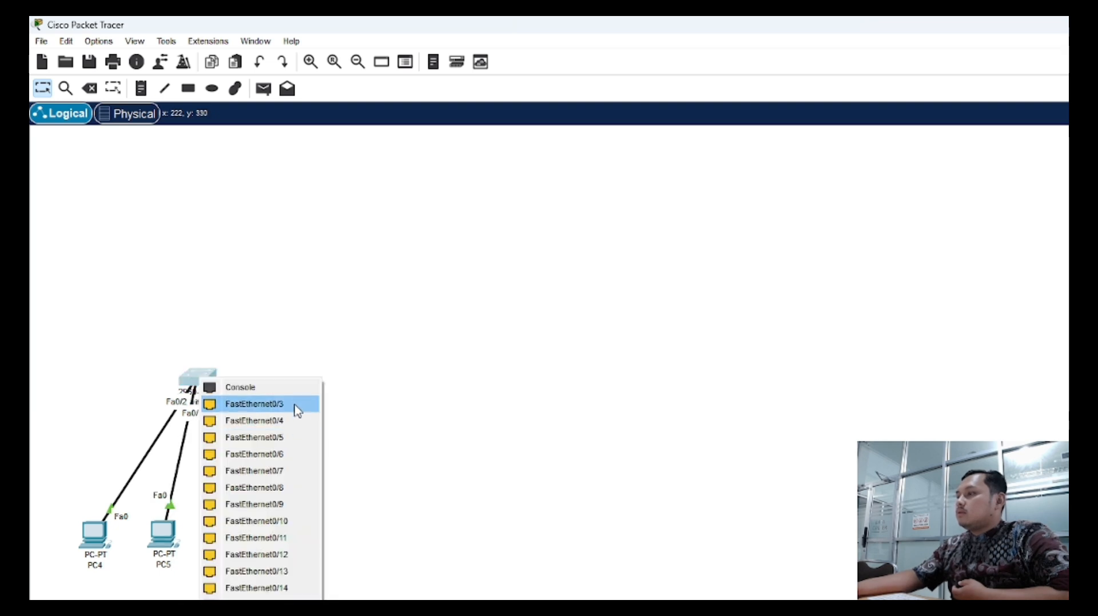
left_click(297, 410)
left_click(291, 528)
left_click(318, 584)
left_click(200, 380)
left_click(249, 403)
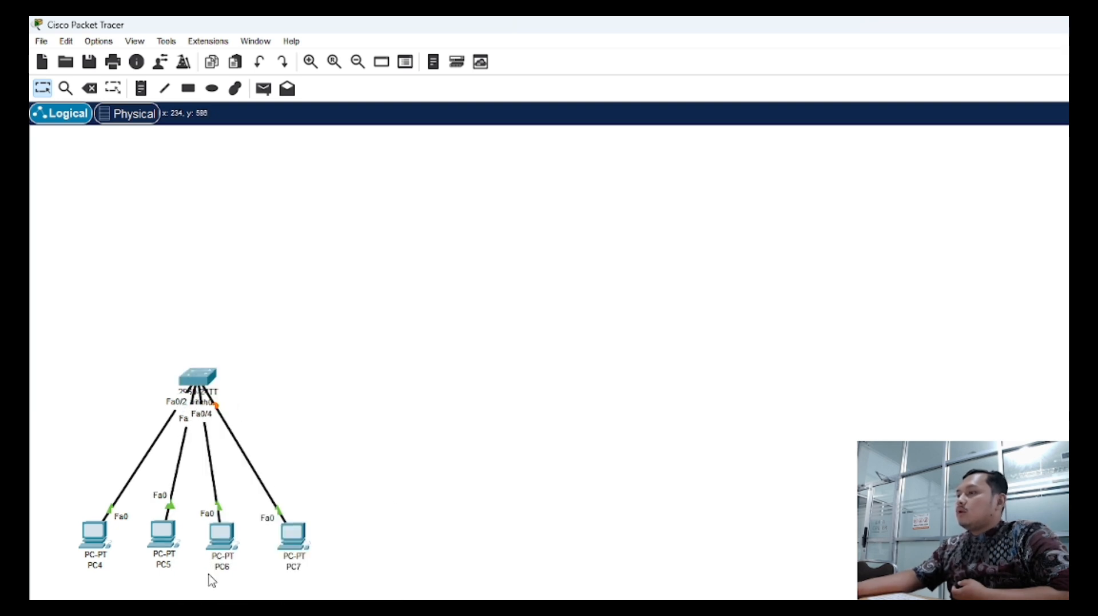
Rename the first two PCs as PC1 192.168.10.1 and PC2 192.168.10.2
left_click(98, 569)
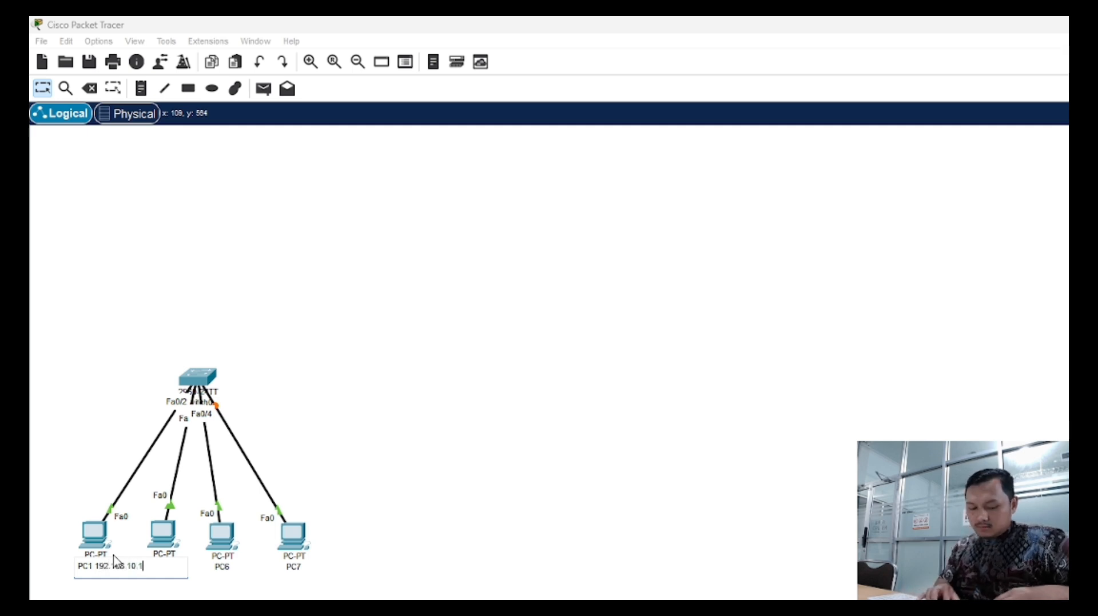
key("ctrl+a")
key("ctrl+c")
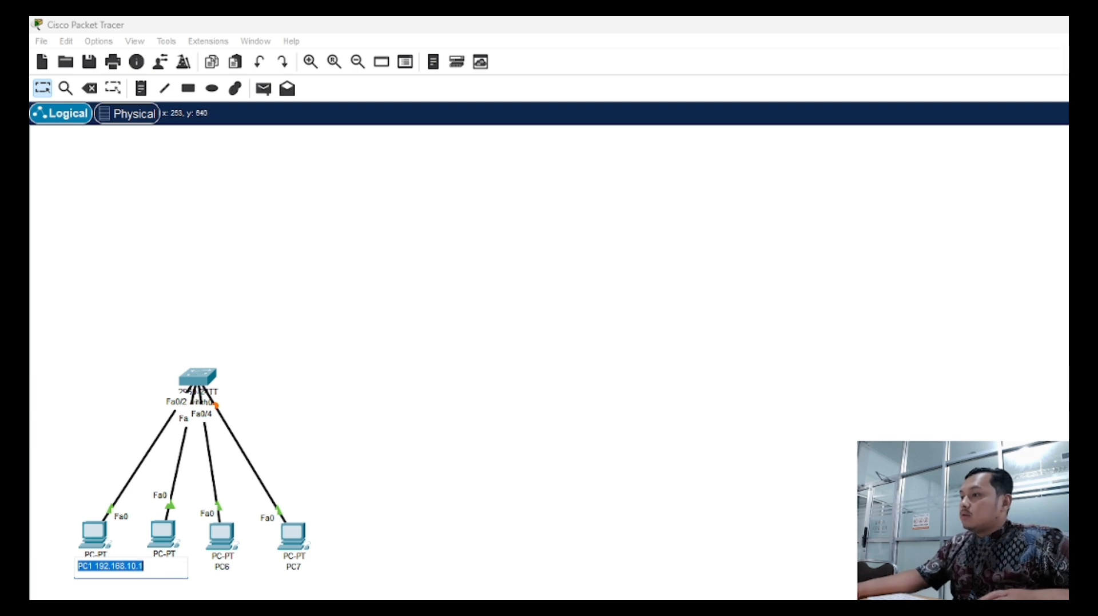
left_click(183, 569)
key("ctrl+v")
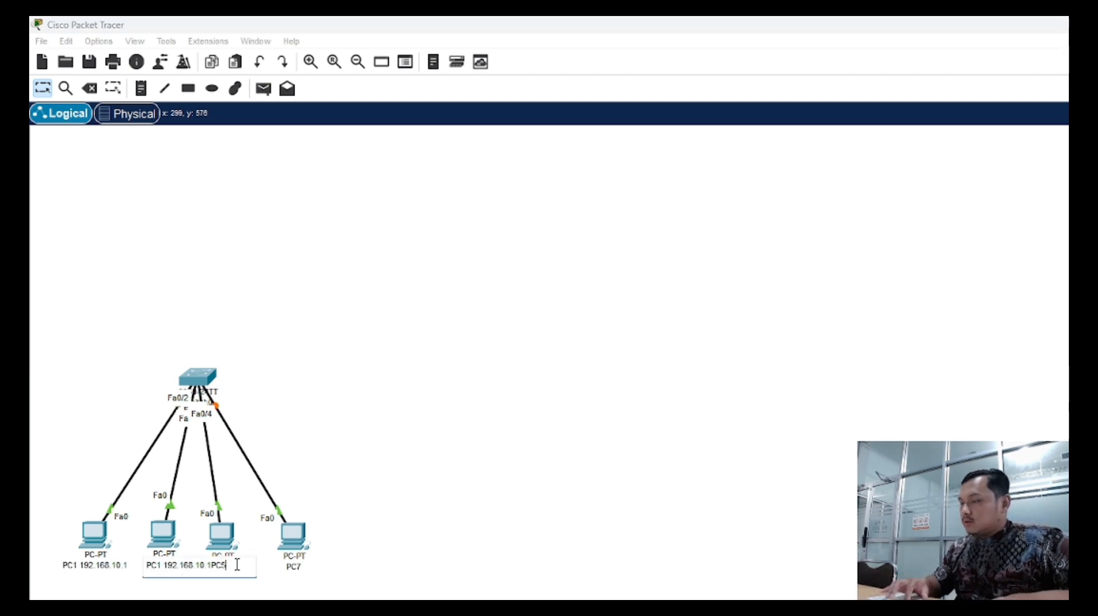
type("2")
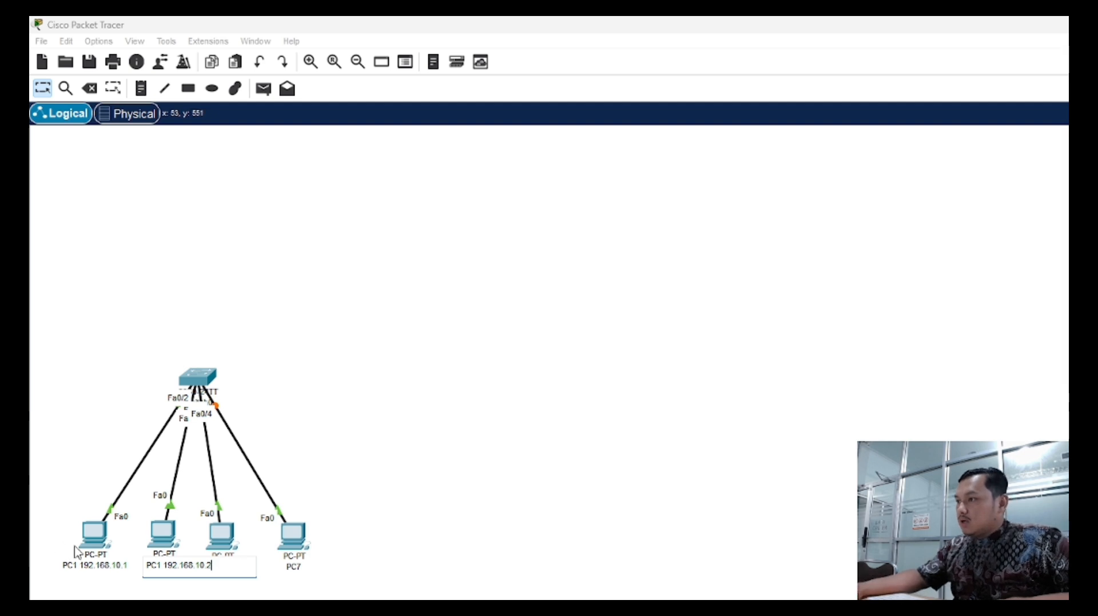
key("BackSpace")
type("2")
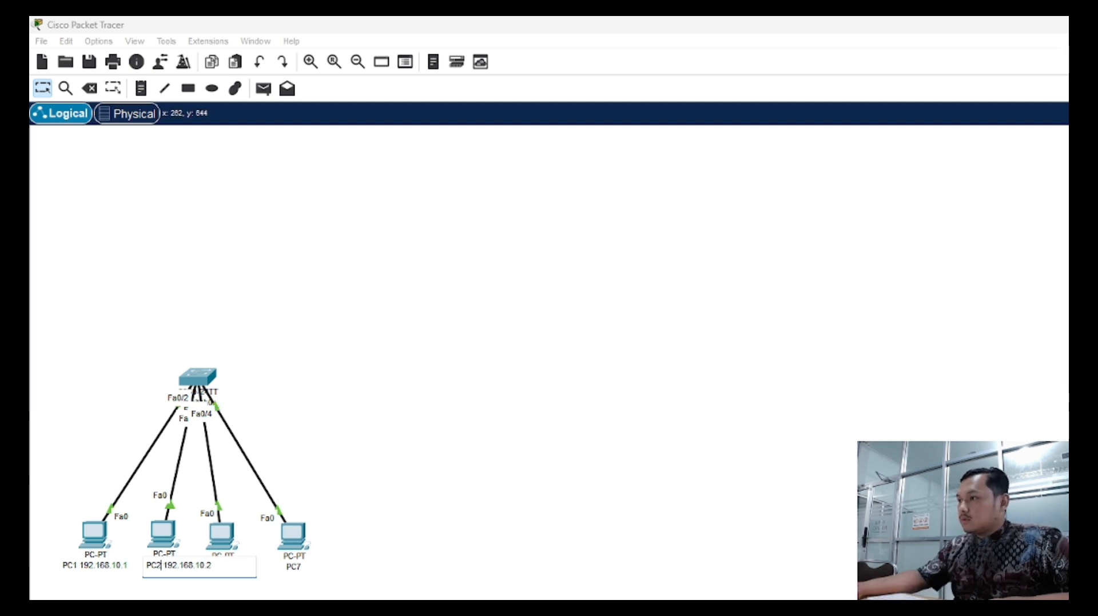
left_click(185, 581)
Rename the third and fourth PCs as PC3 192.168.10.3 and PC4 192.168.10.4, and space the devices further apart
left_click(222, 569)
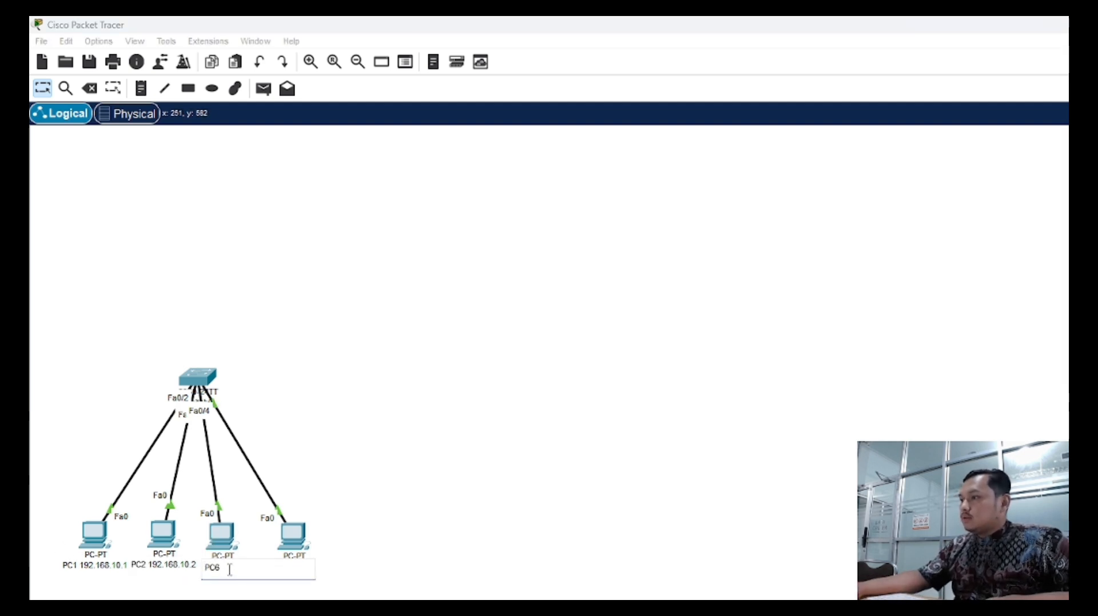
key("BackSpace")
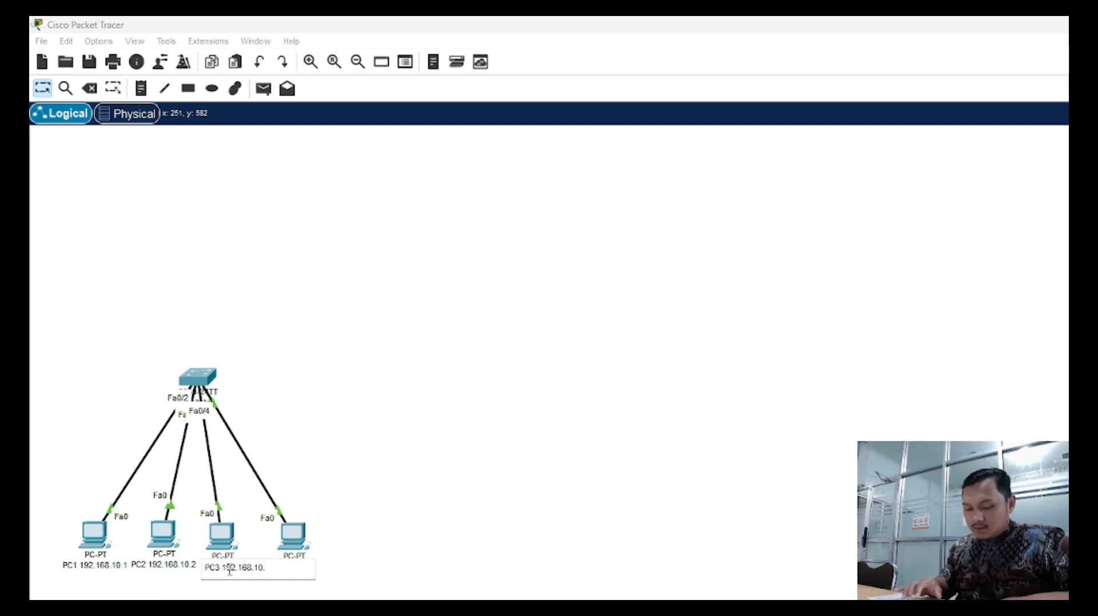
left_click(416, 592)
left_click(297, 575)
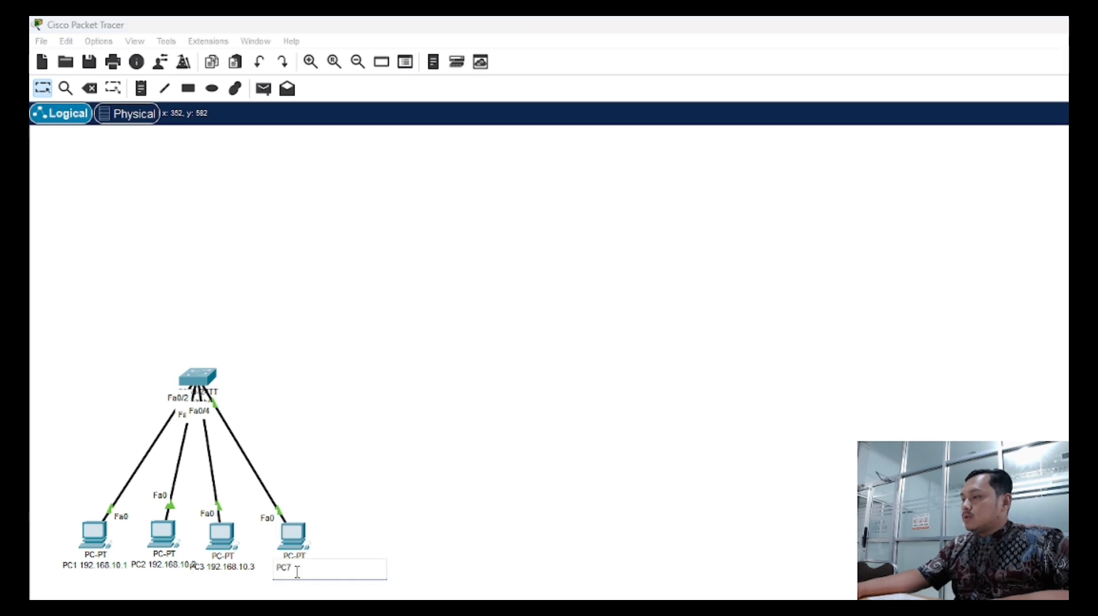
key("BackSpace")
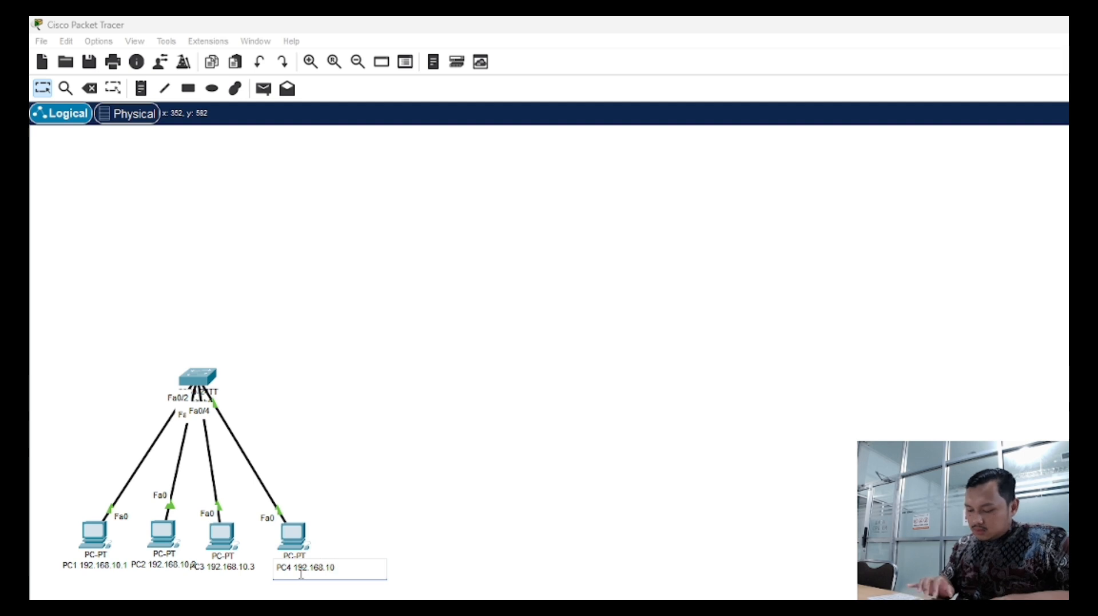
key("Return")
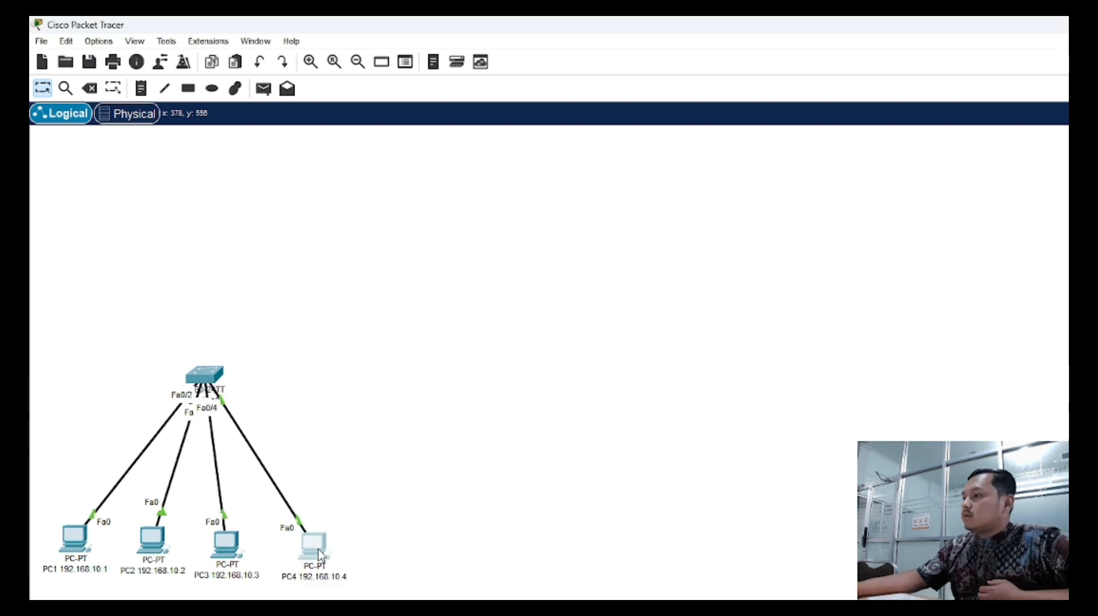
Configure PC1's FastEthernet0 interface with the static IPv4 address 192.168.10.1 and subnet mask 255.255.255.0
left_click(84, 547)
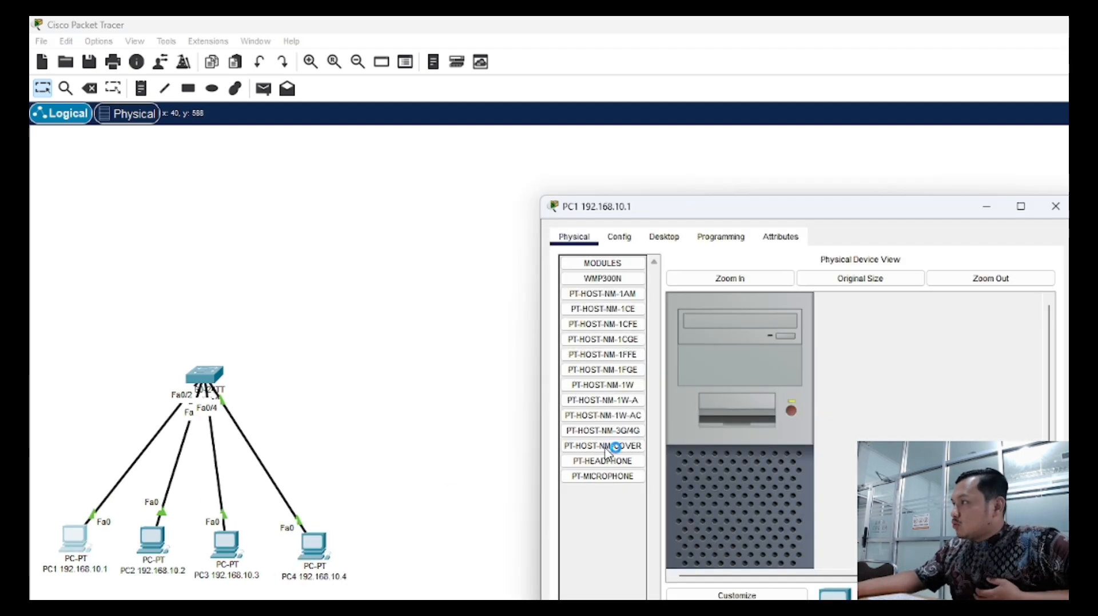
left_click(626, 237)
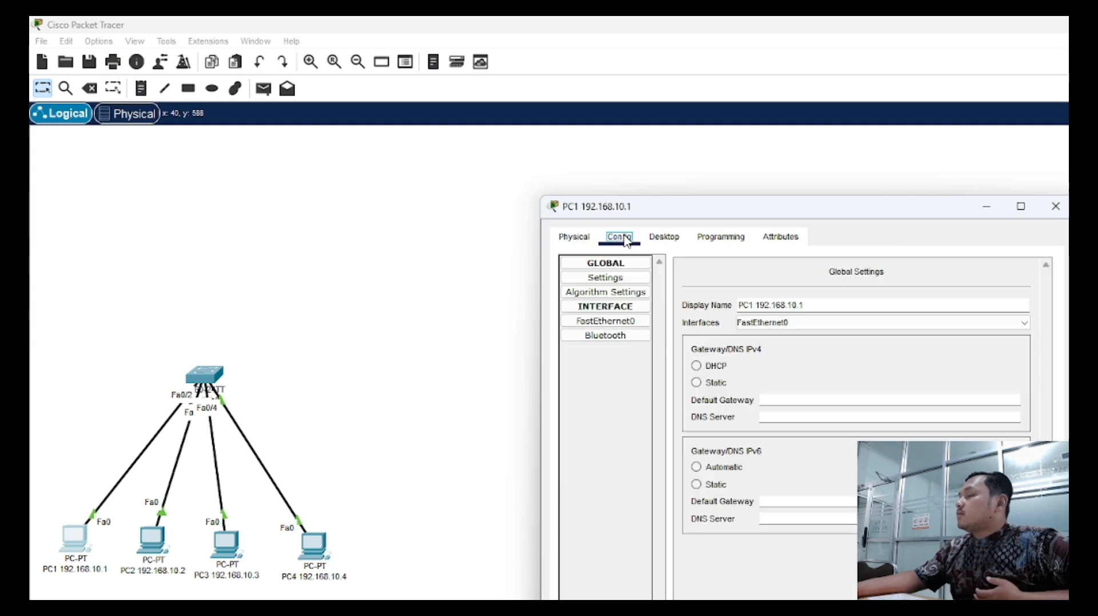
left_click(614, 321)
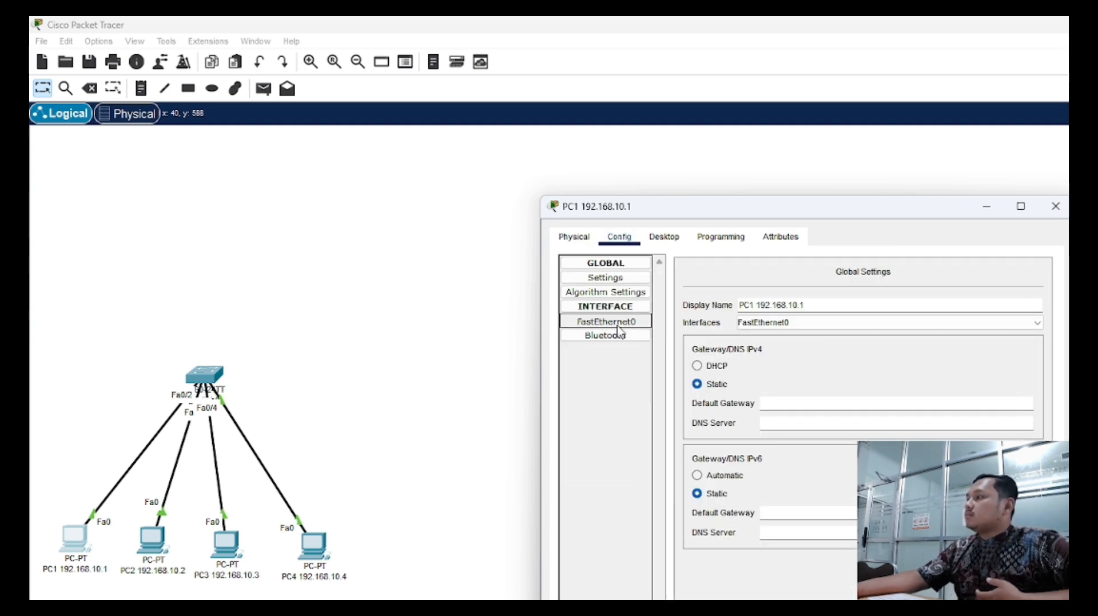
left_click(882, 399)
type("192.16")
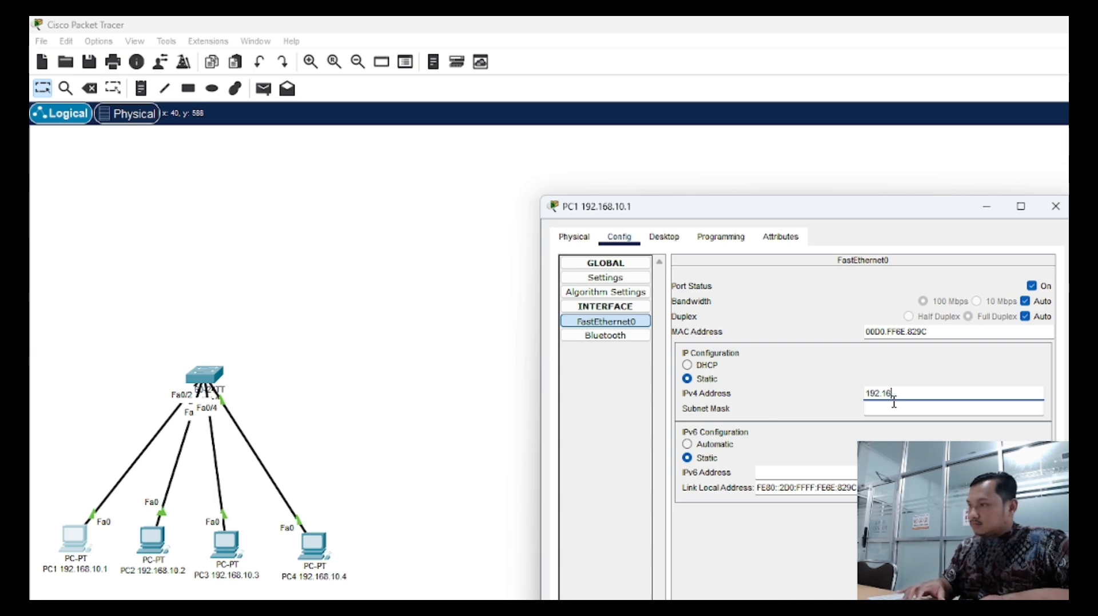
type("8.10.1")
key("Tab")
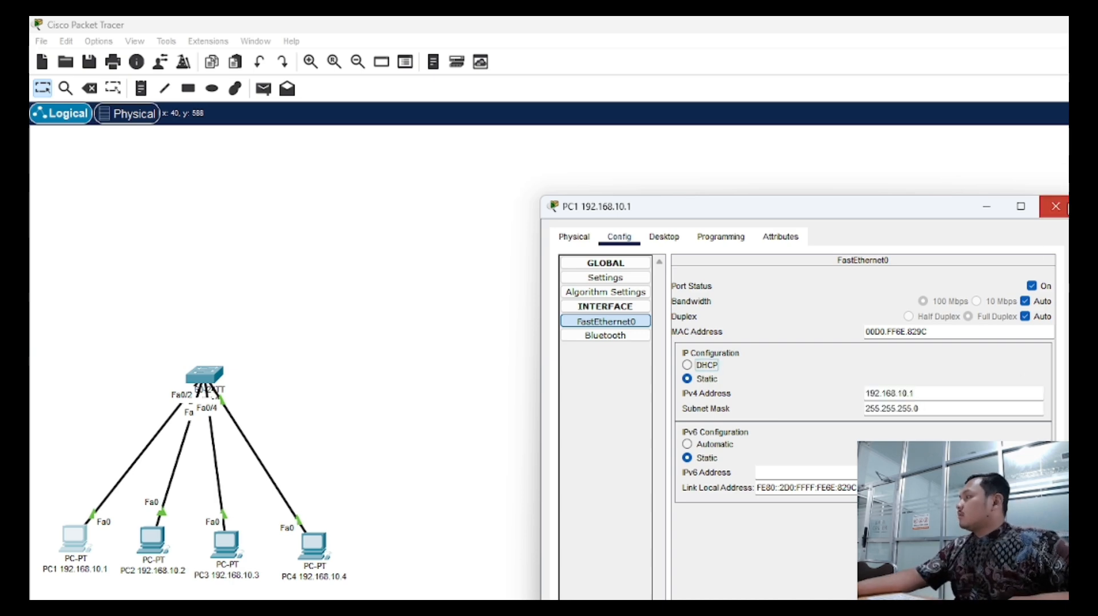
left_click(1056, 207)
Configure PC2's FastEthernet0 interface with the static IPv4 address 192.168.10.2
left_click(158, 546)
left_click(605, 322)
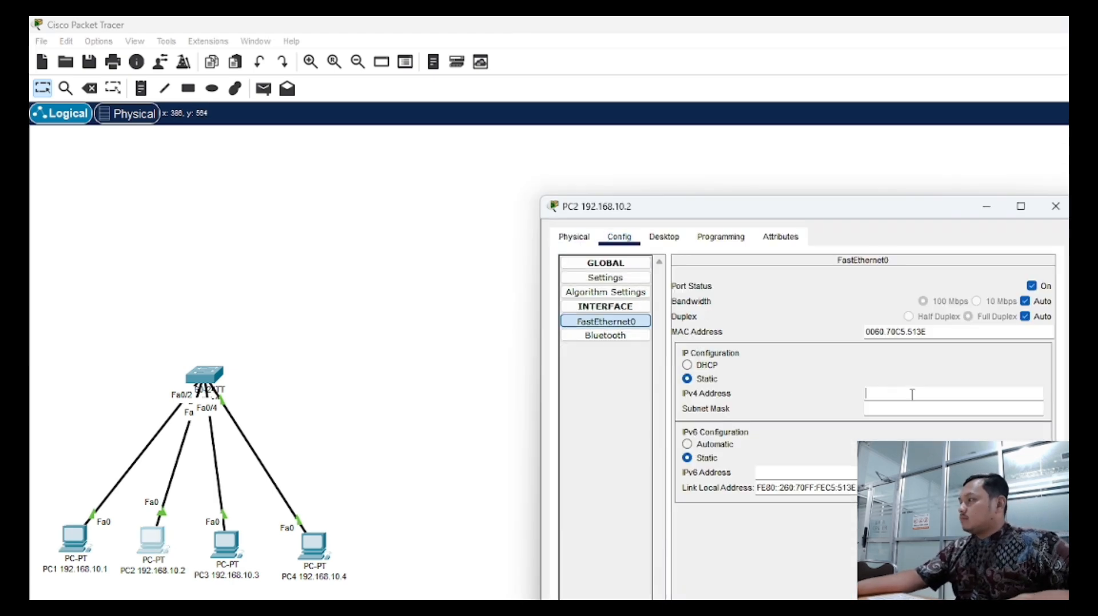
left_click(1056, 206)
Configure PC3's FastEthernet0 interface with the static IPv4 address 192.168.10.3 and subnet mask 255.255.255.0
left_click(226, 546)
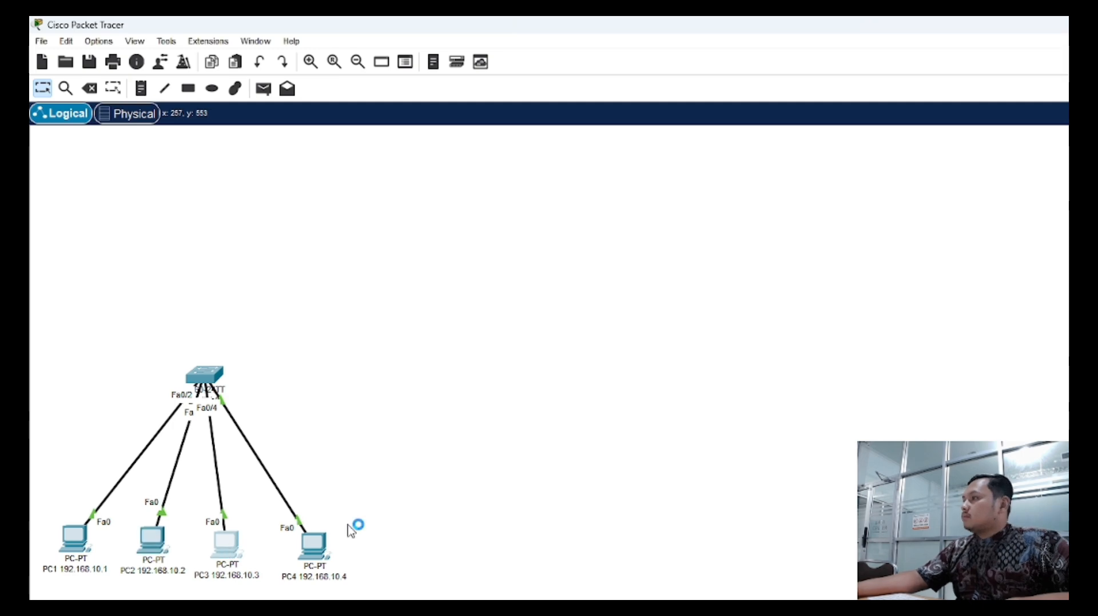
left_click(625, 324)
type("192.168.10.3")
key("Tab")
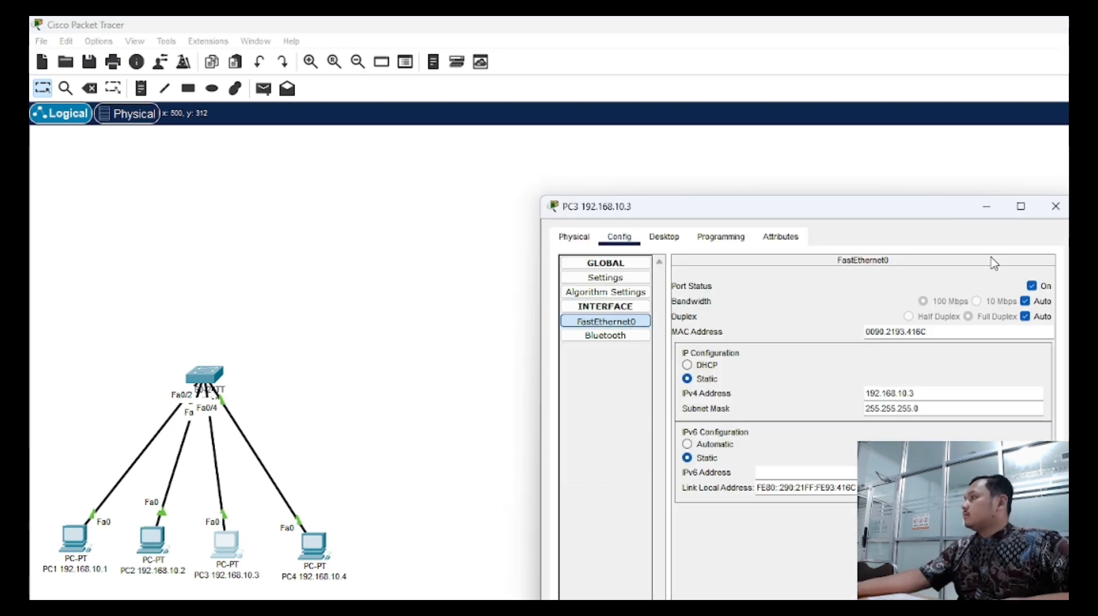
left_click(1056, 207)
Configure PC4's FastEthernet0 interface with the static IPv4 address 192.168.10.4 and its default subnet mask
left_click(313, 548)
left_click(623, 322)
type("192.168.10.4")
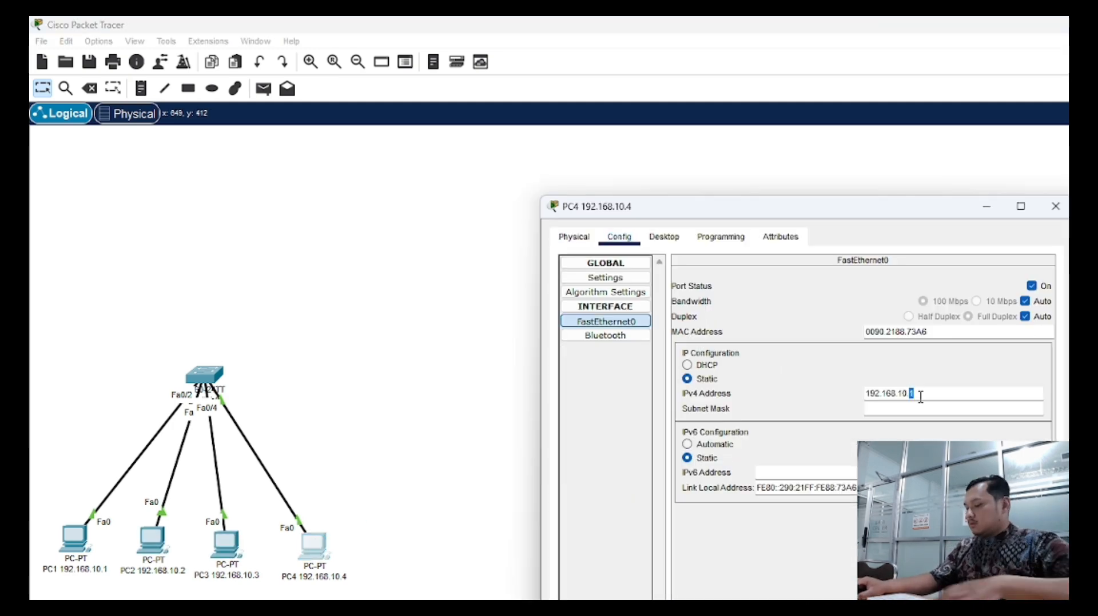
key("Tab")
left_click(1055, 206)
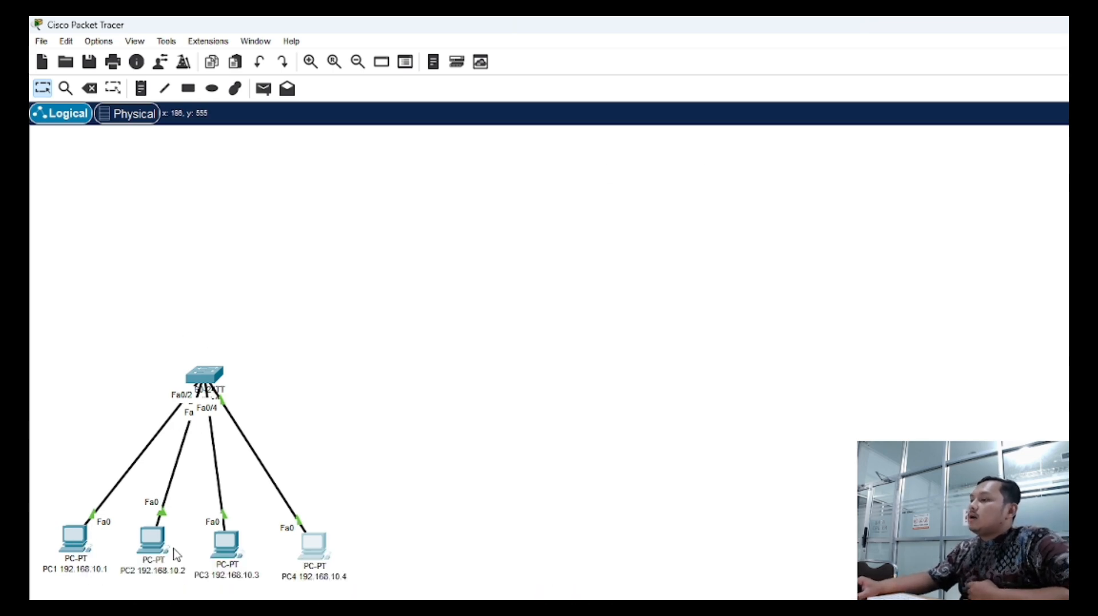
Test the connection from PC1 to PC2 by running ping 192.168.10.2 in PC1's command prompt
left_click(76, 542)
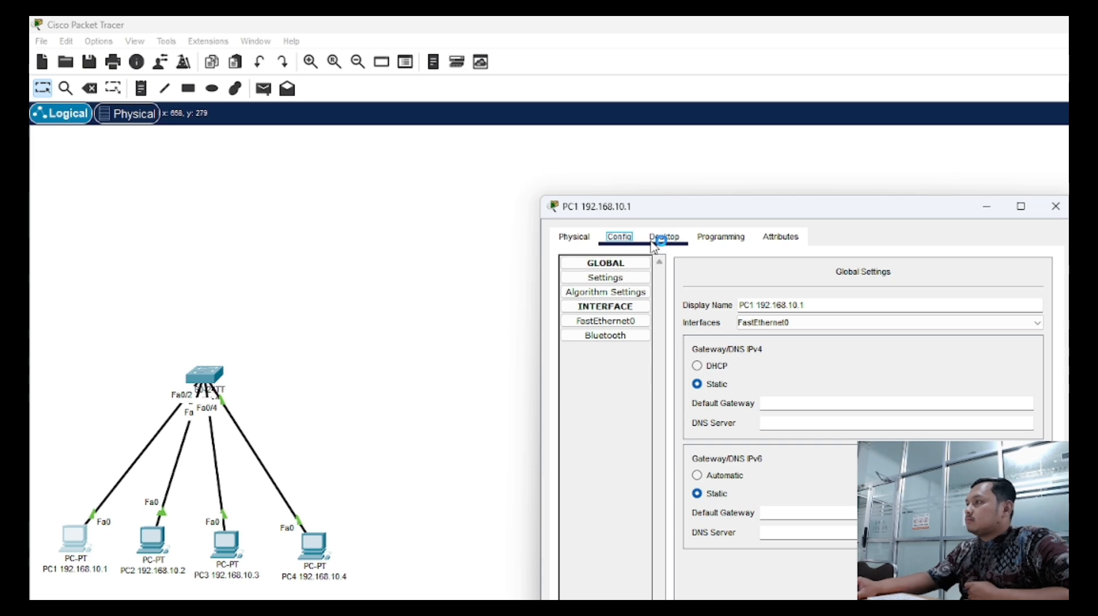
left_click(664, 237)
left_click(930, 318)
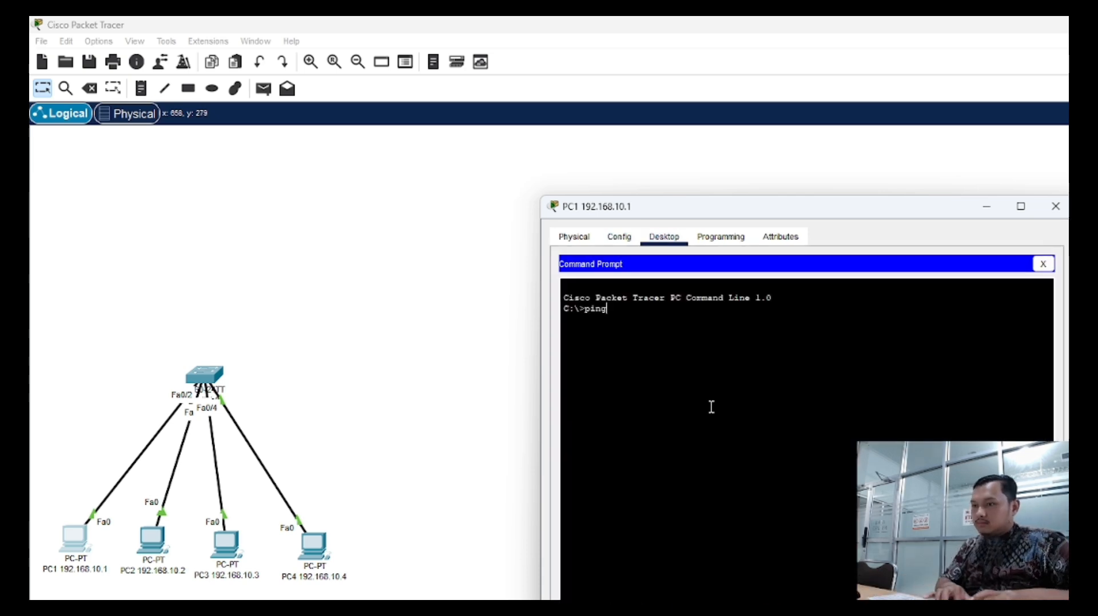
left_click_drag(835, 215, 738, 162)
type("ping 192.168.10.")
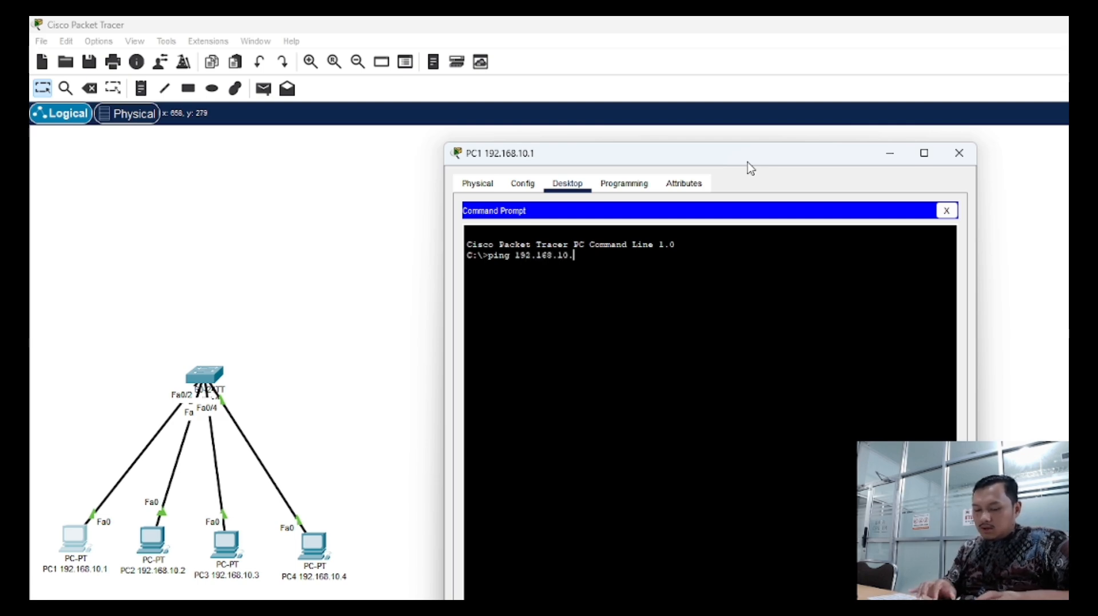
type("2")
key("Return")
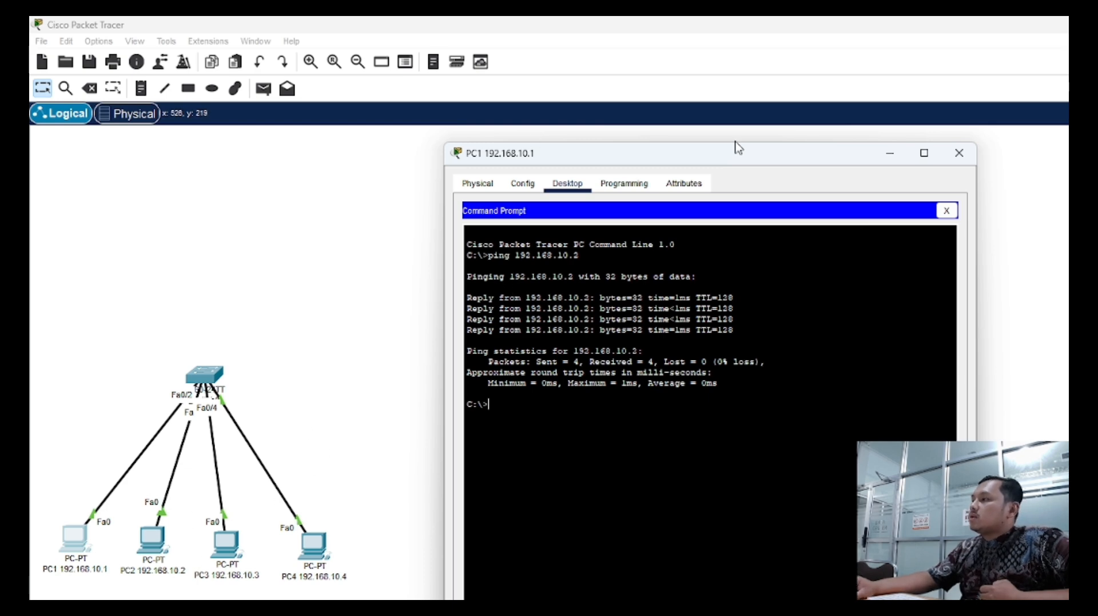
left_click(959, 153)
Test the connection from PC2 to PC3 by running ping 192.168.10.3 in PC2's command prompt
left_click(152, 540)
left_click(776, 226)
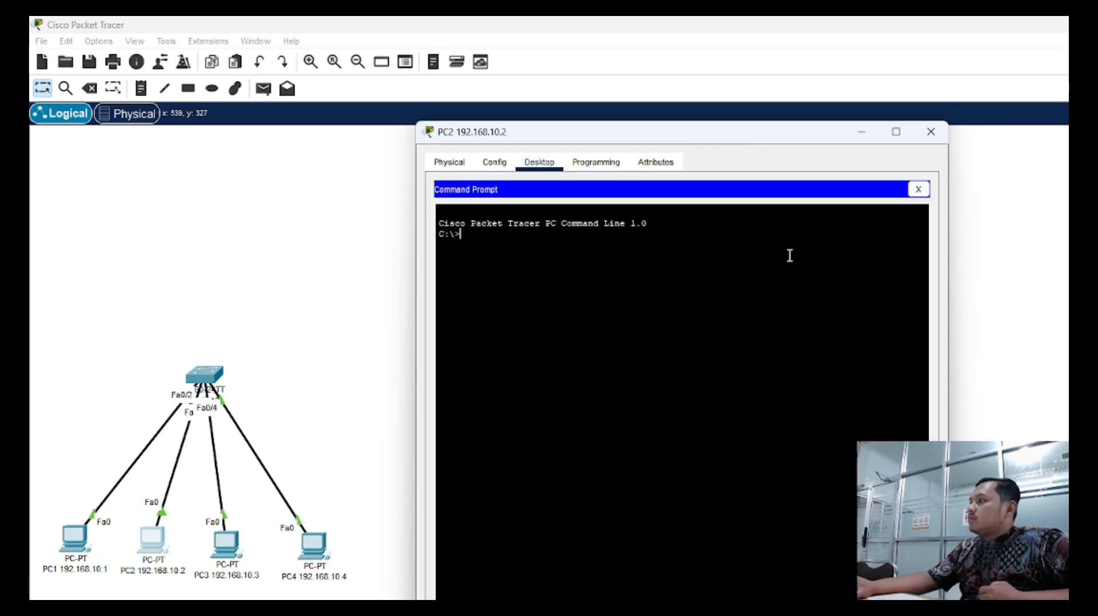
type("ping 192.168.10.3")
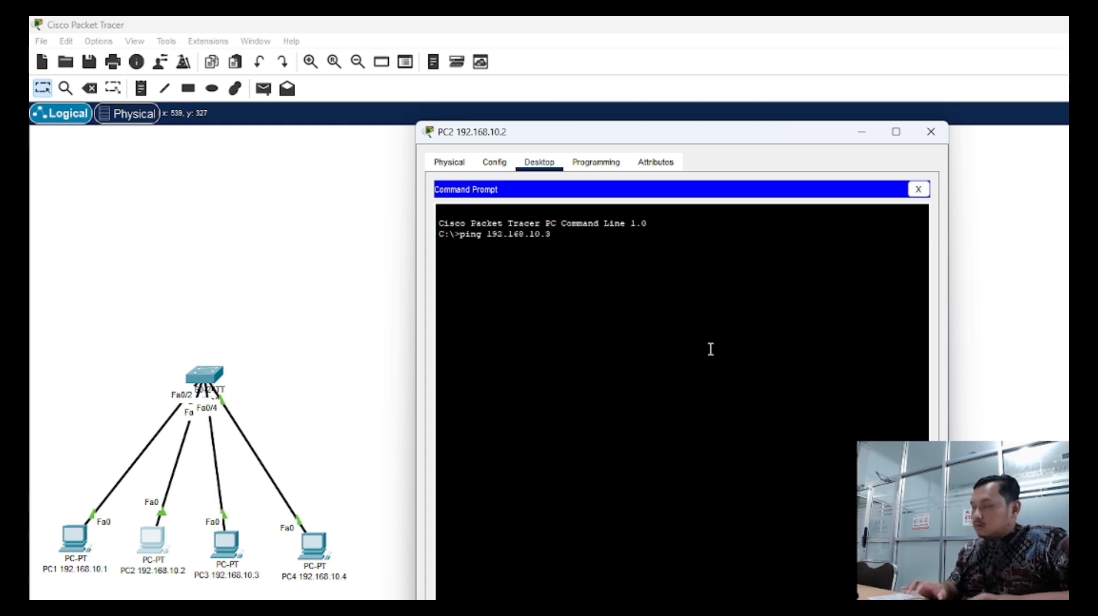
key("Return")
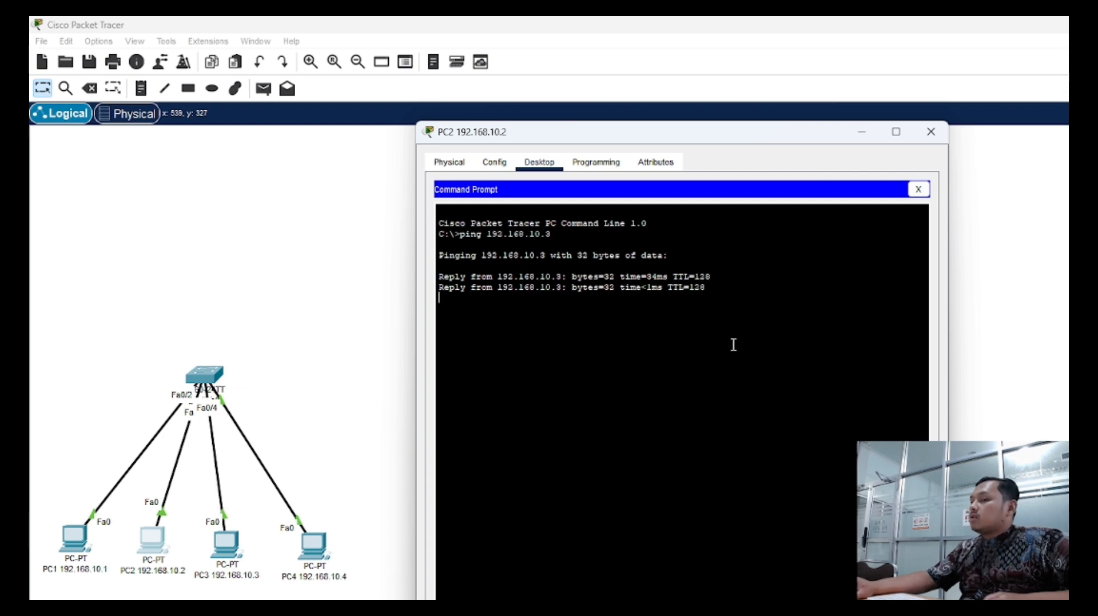
left_click(931, 132)
Test the connection from PC3 to PC4 by running ping 192.168.10.4 in PC3's command prompt
left_click(228, 549)
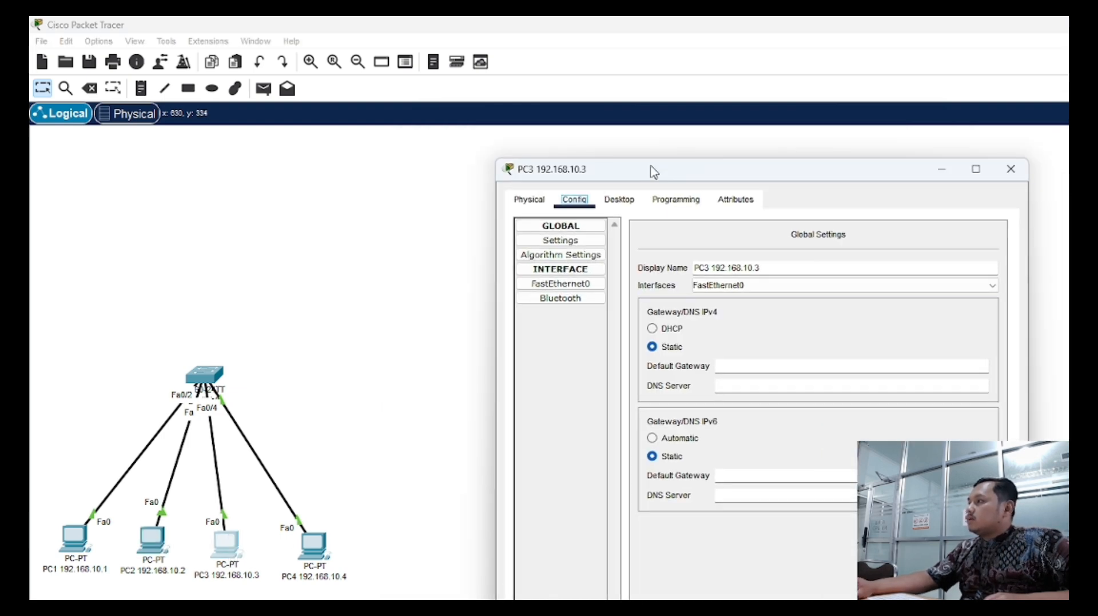
left_click(620, 194)
left_click(840, 275)
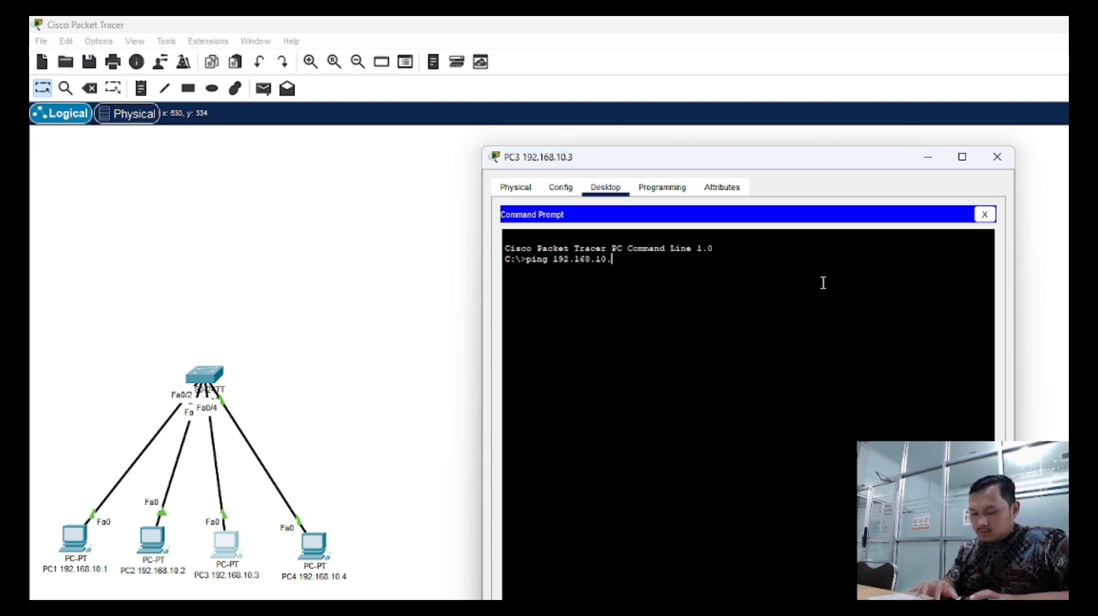
key("Return")
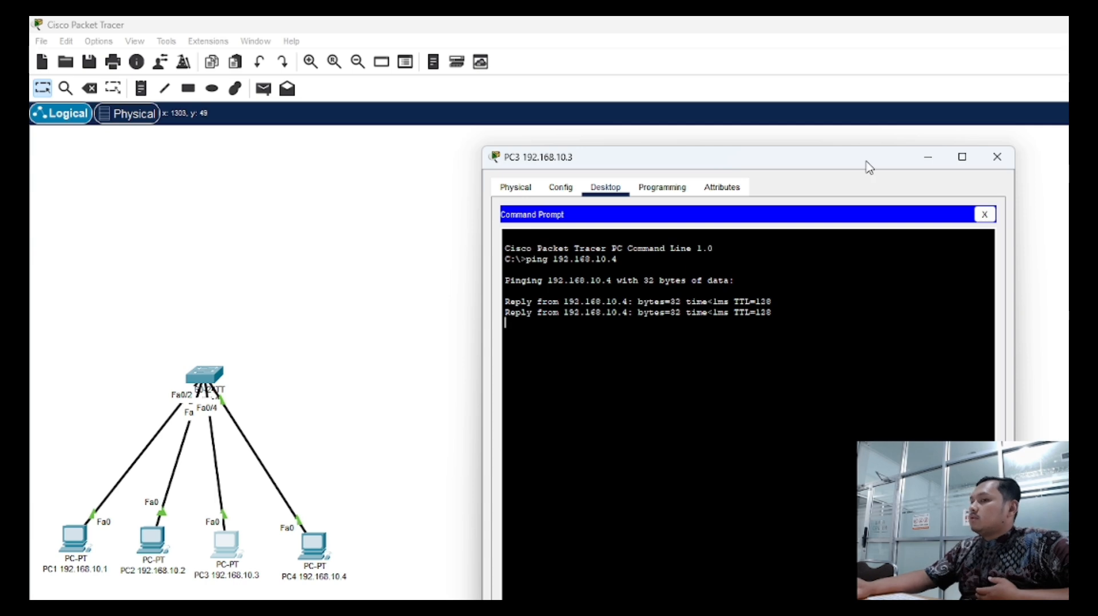
left_click_drag(867, 167, 858, 163)
left_click(987, 154)
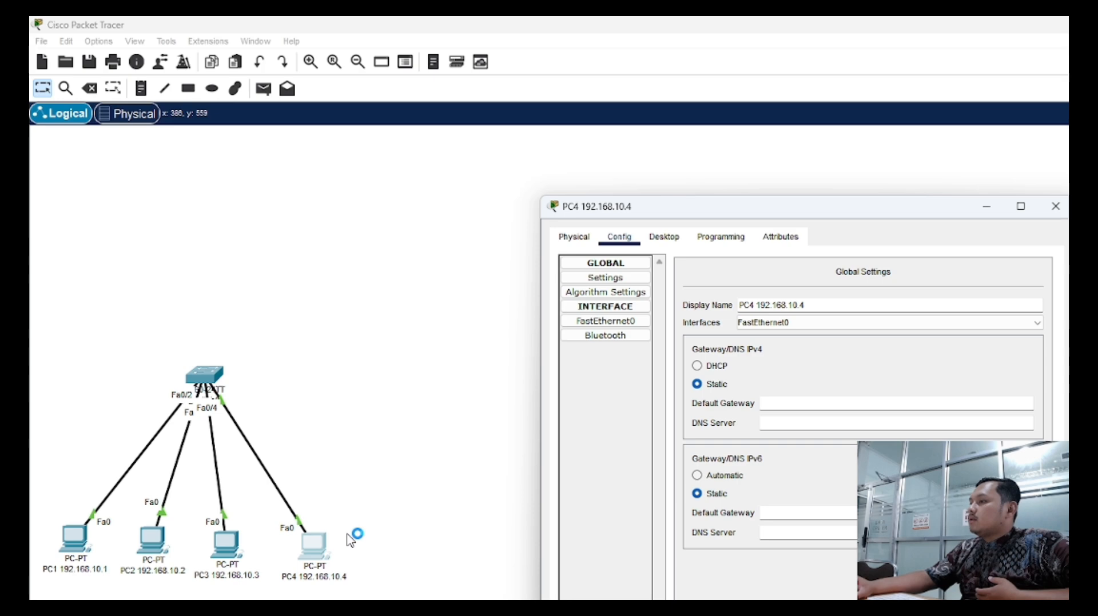
Test the connection from PC4 to PC1 by running ping 192.168.10.1 in PC4's command prompt
left_click(628, 190)
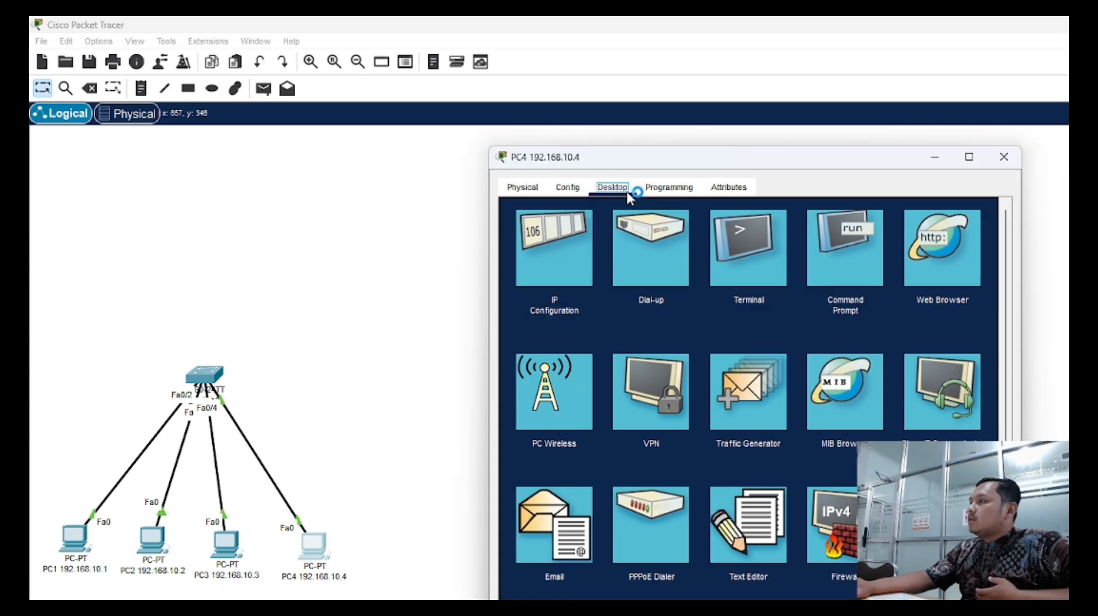
left_click(845, 249)
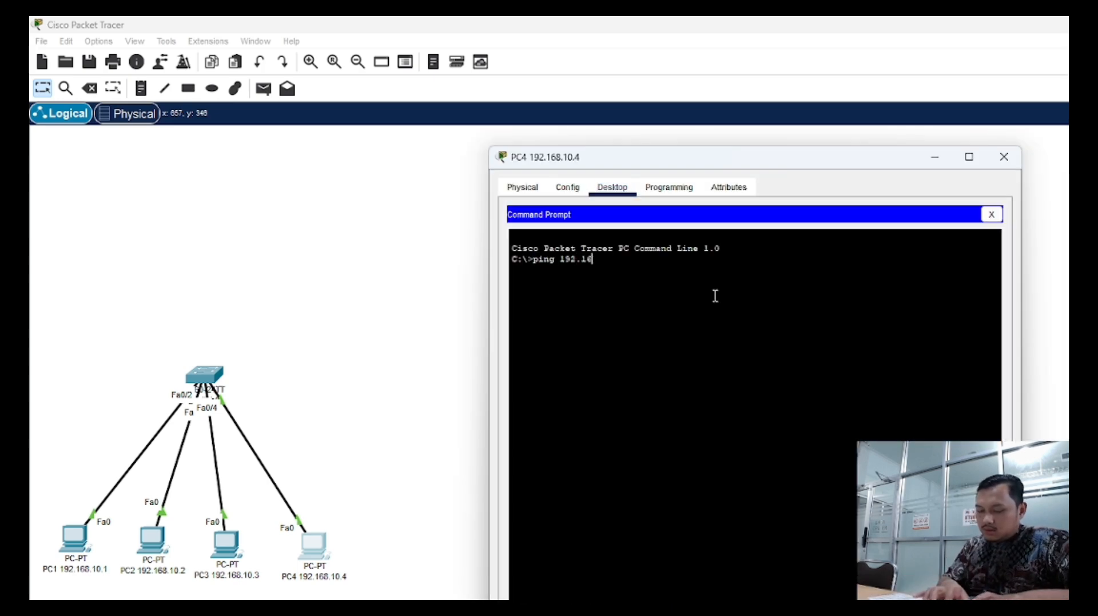
type("ping 192.168.10.1")
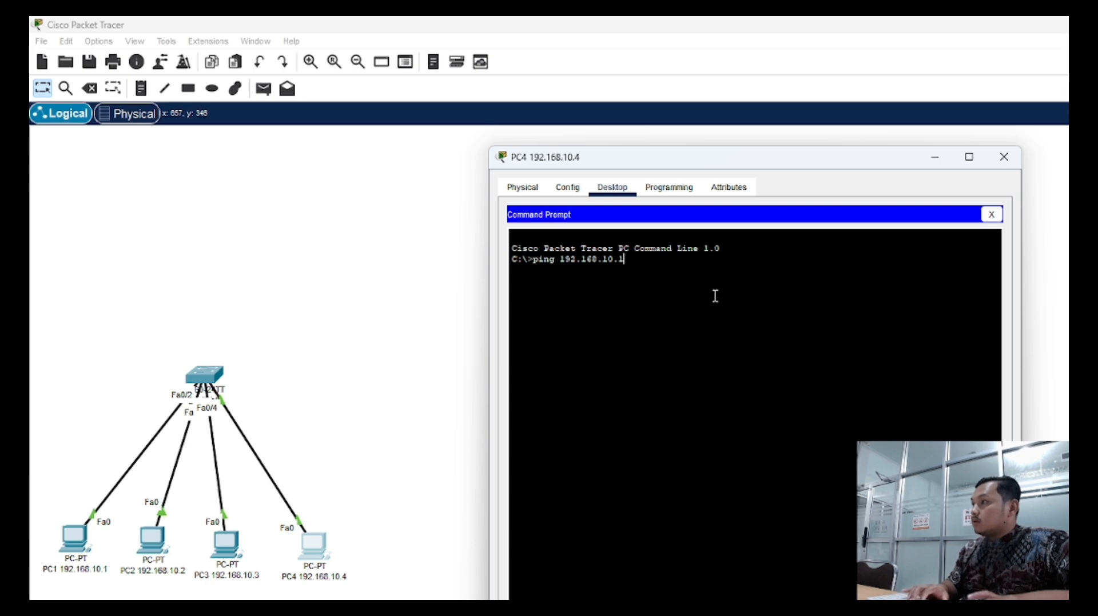
key("Return")
left_click_drag(659, 161, 612, 146)
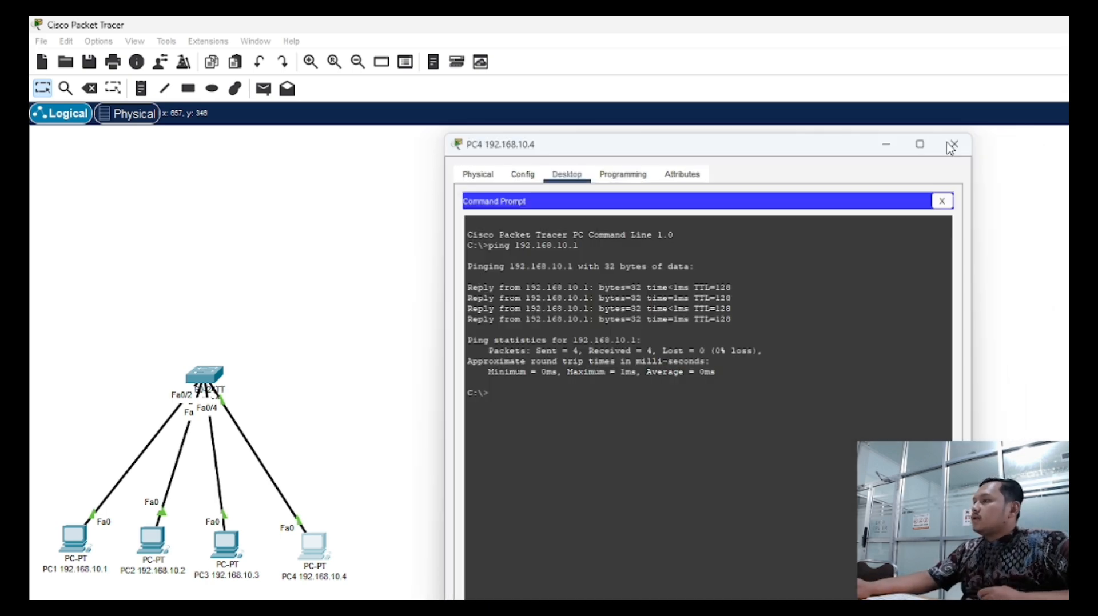
left_click(956, 142)
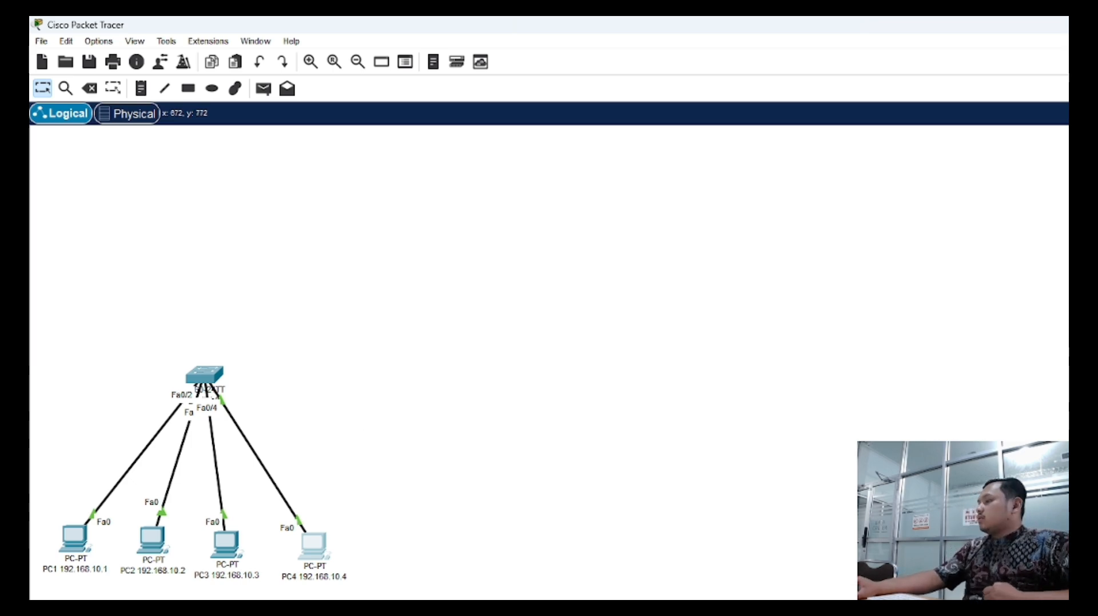
Add a Server-PT to the workspace beside the switch and label it "Server 192.168.10.5"
key("alt+Tab")
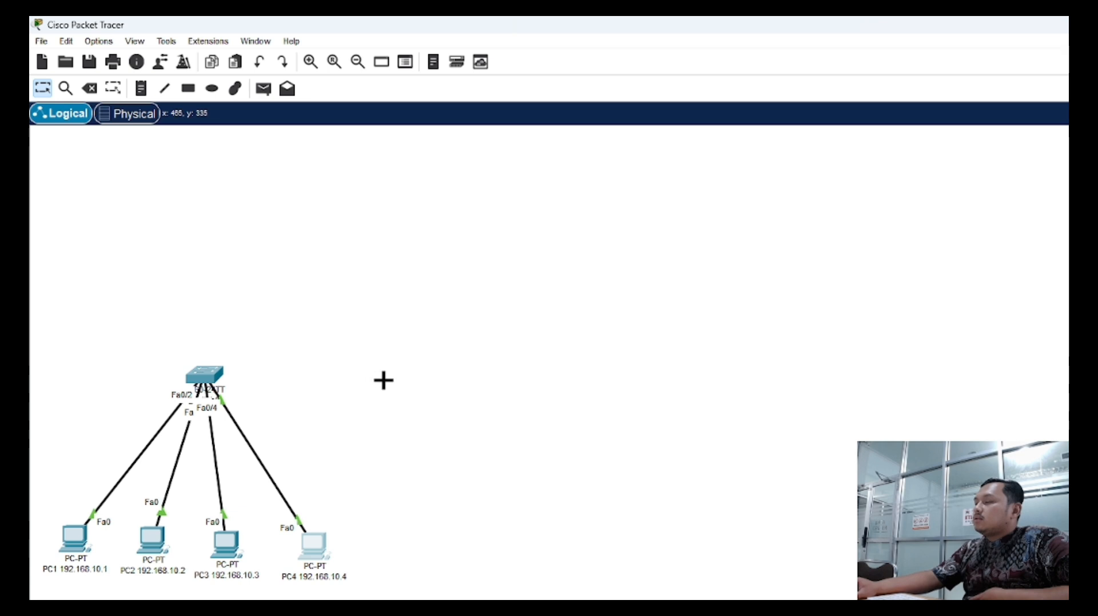
left_click(395, 389)
left_click(396, 425)
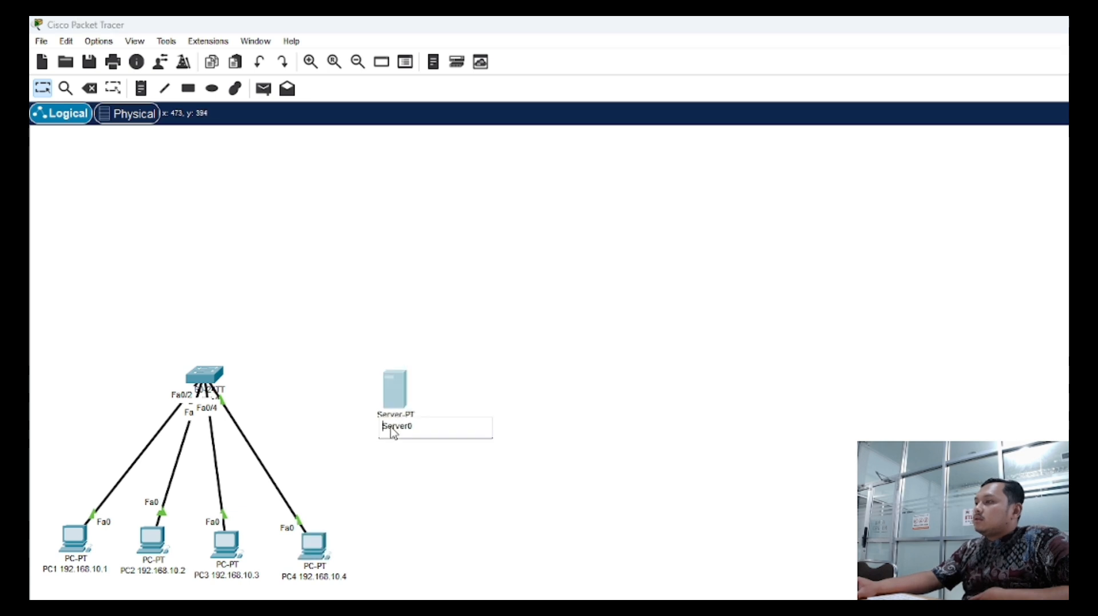
key("BackSpace")
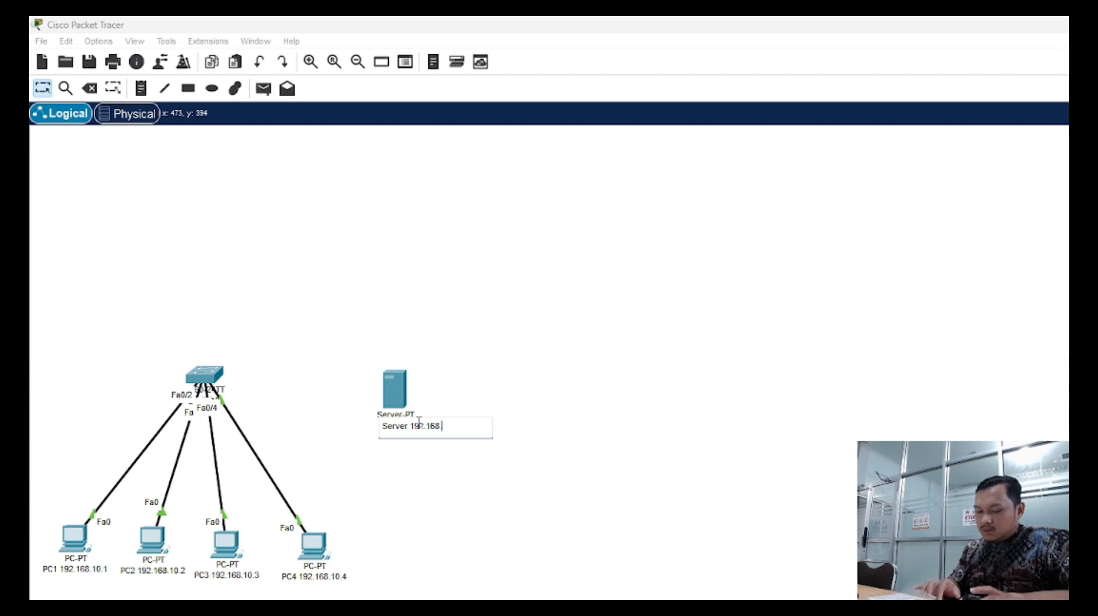
left_click(461, 404)
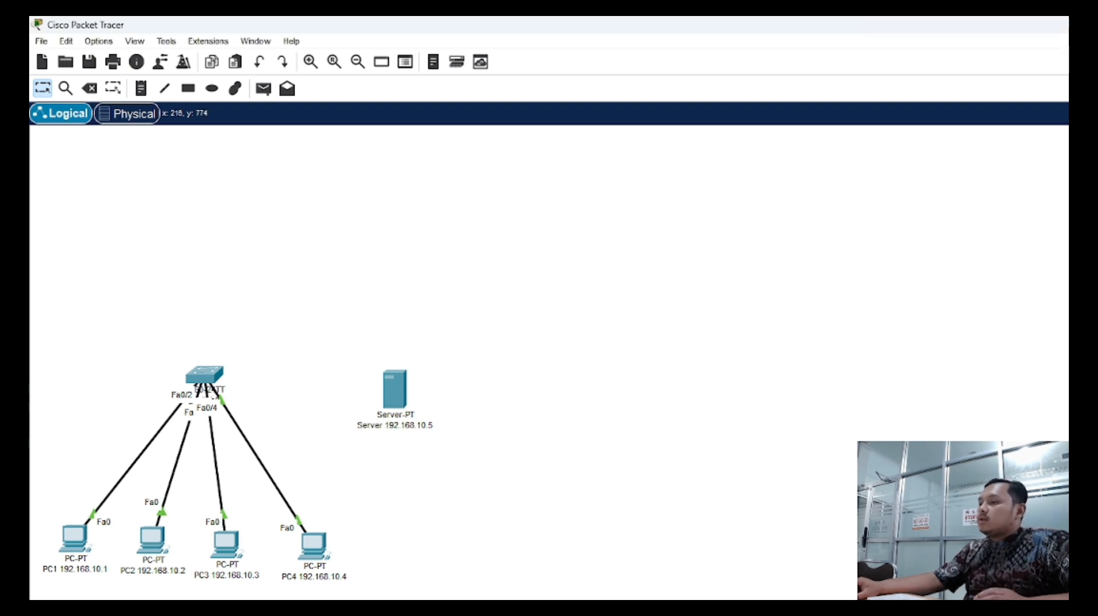
Cable the server's FastEthernet0 port to the switch's Gig0/1 port and move the server up slightly to straighten the link
left_click(399, 395)
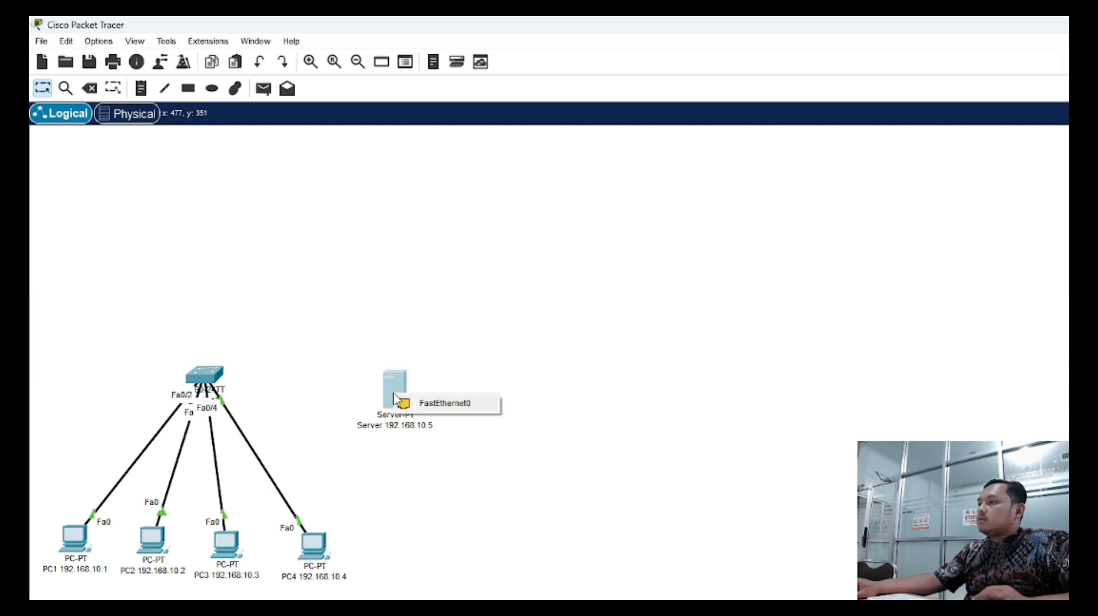
left_click(422, 404)
left_click(209, 380)
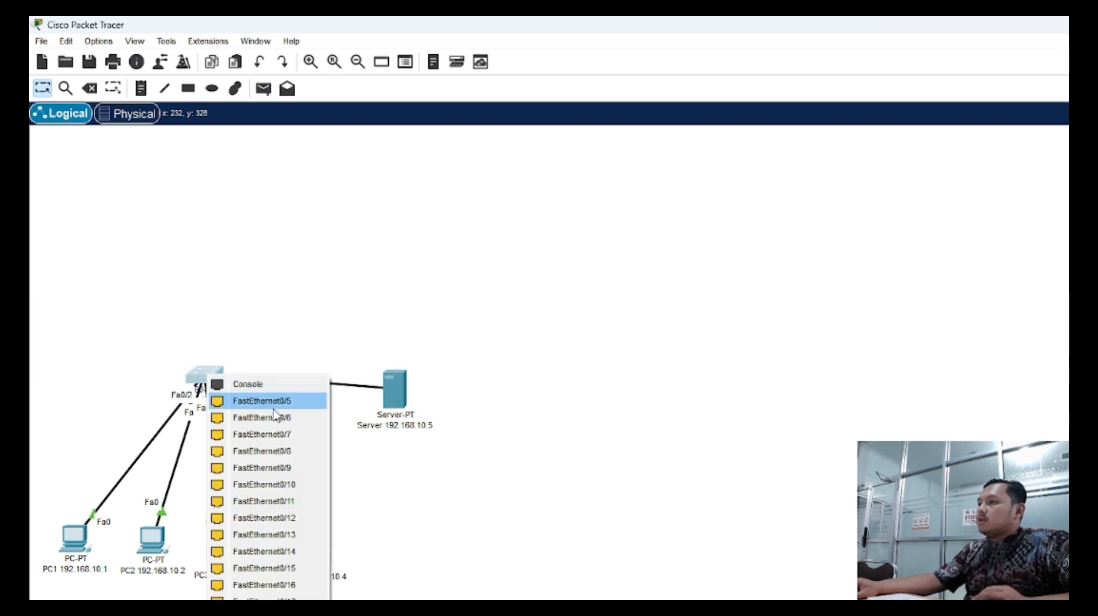
left_click(266, 615)
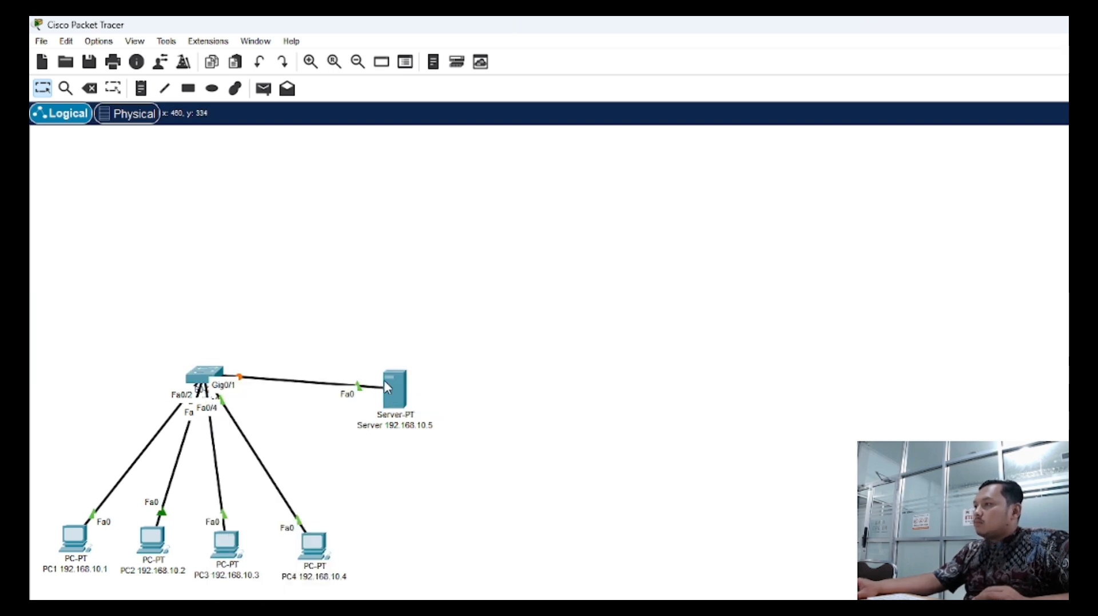
left_click_drag(393, 384, 393, 376)
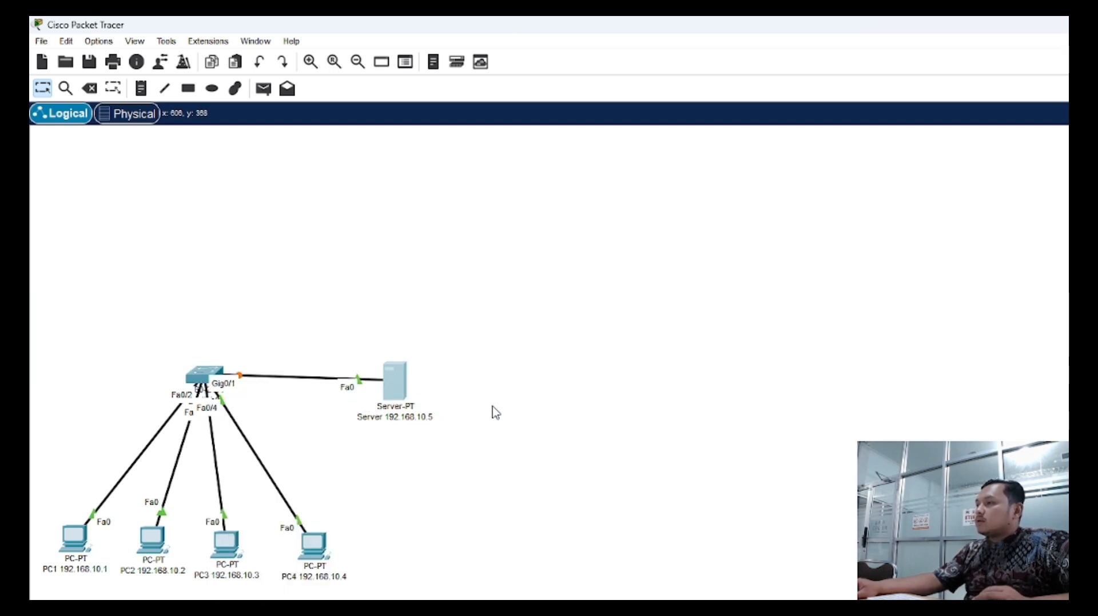
Configure the server's FastEthernet0 interface with the static IPv4 address 192.168.10.5 and subnet mask 255.255.255.0
double_click(394, 380)
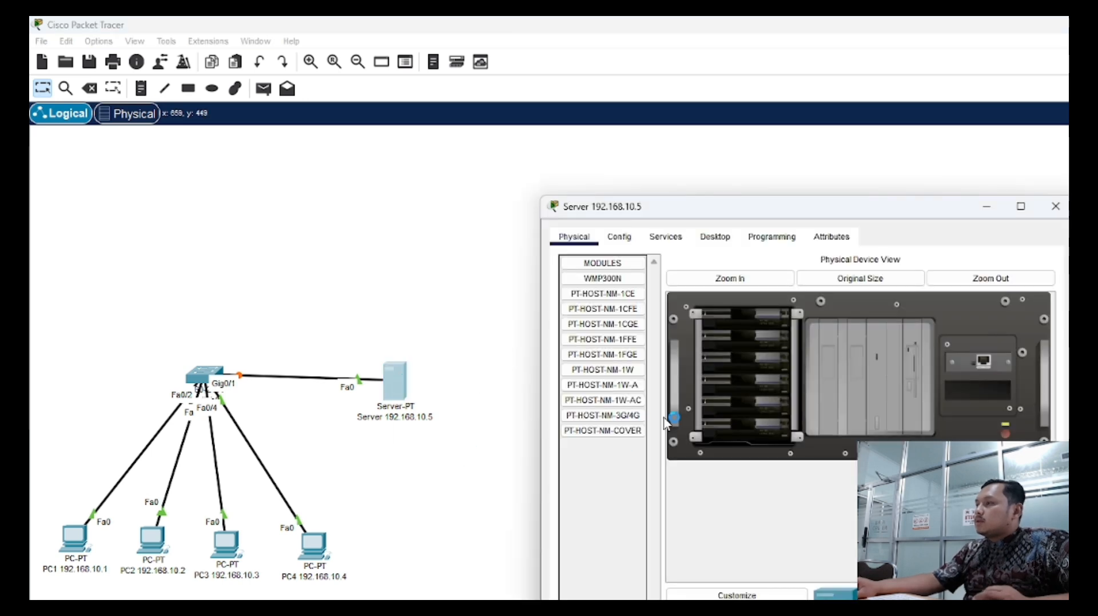
left_click(620, 238)
left_click(629, 320)
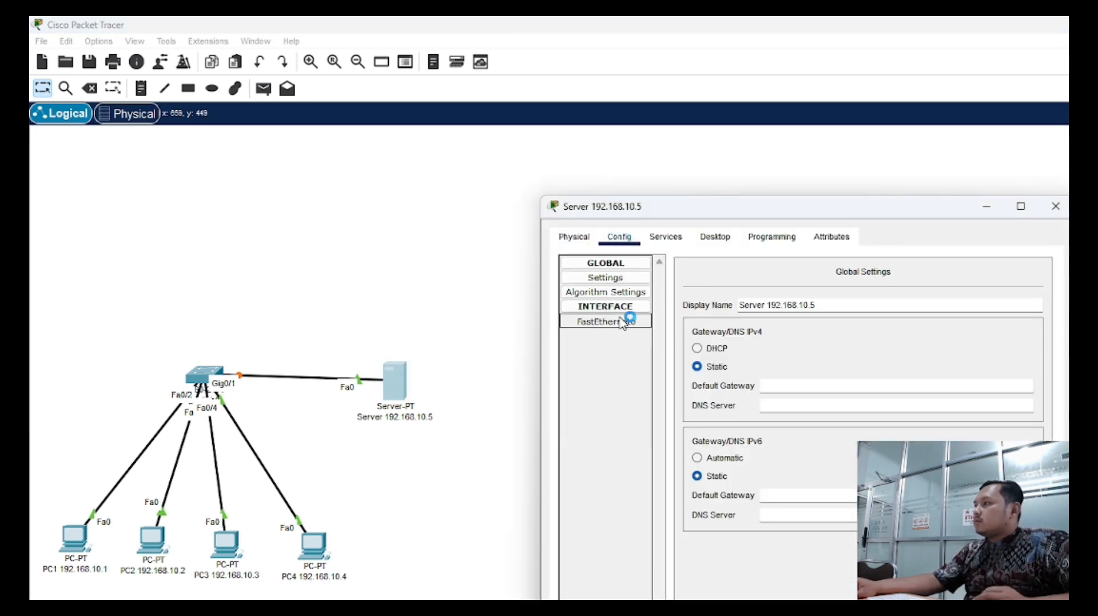
left_click(875, 393)
type("192.168.")
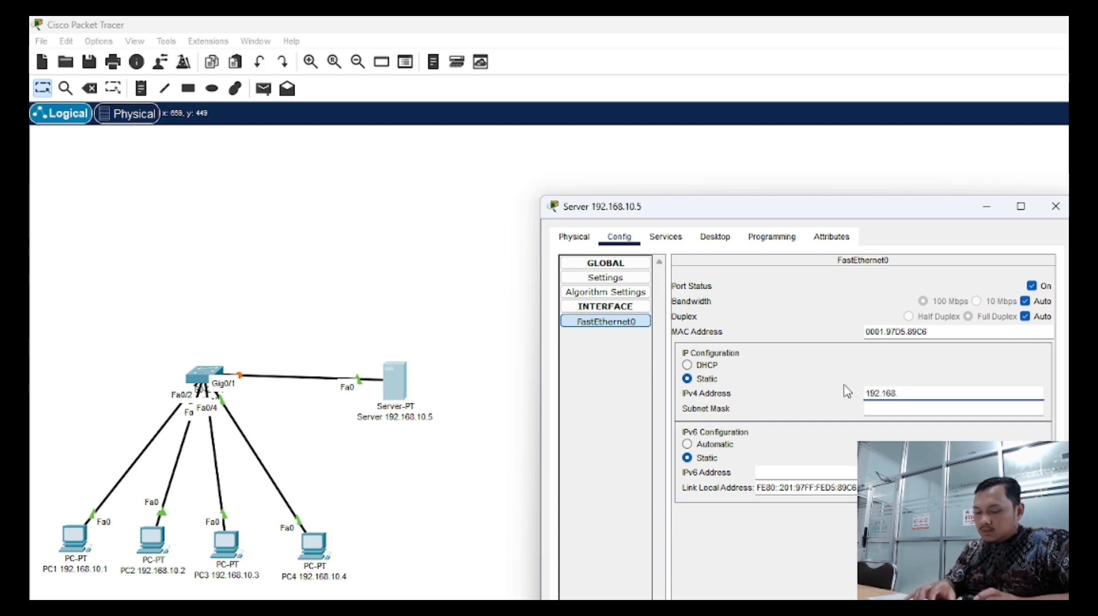
type("10.5")
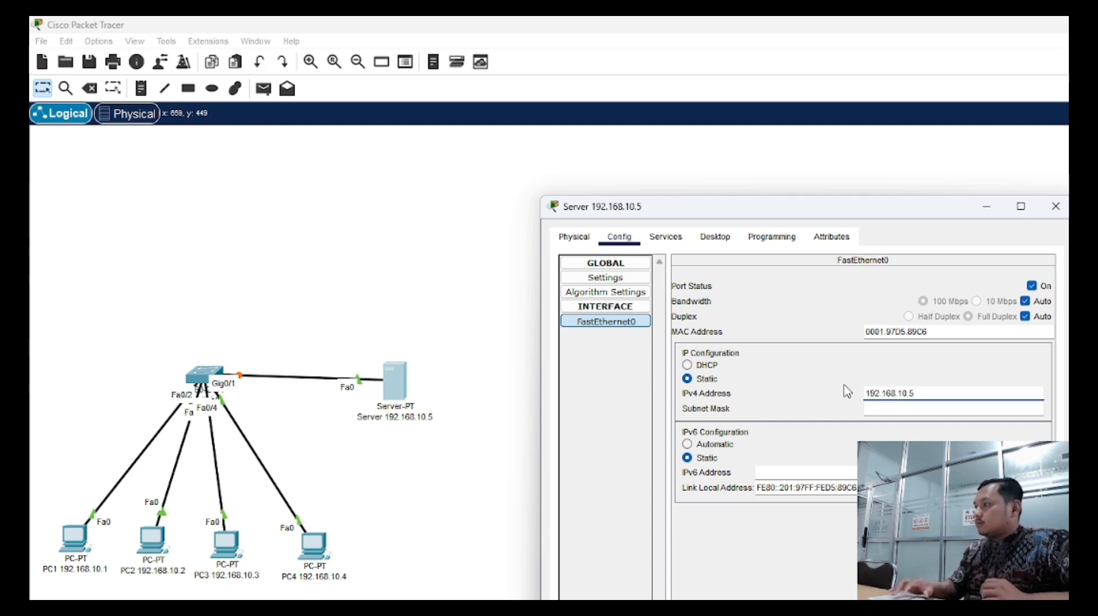
key("Tab")
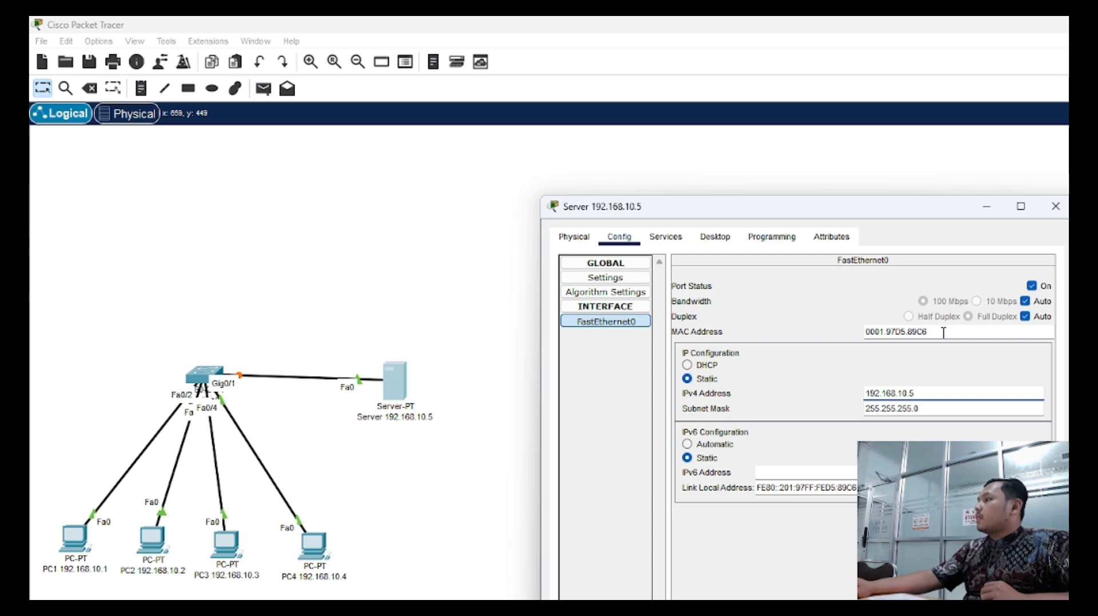
left_click(1056, 206)
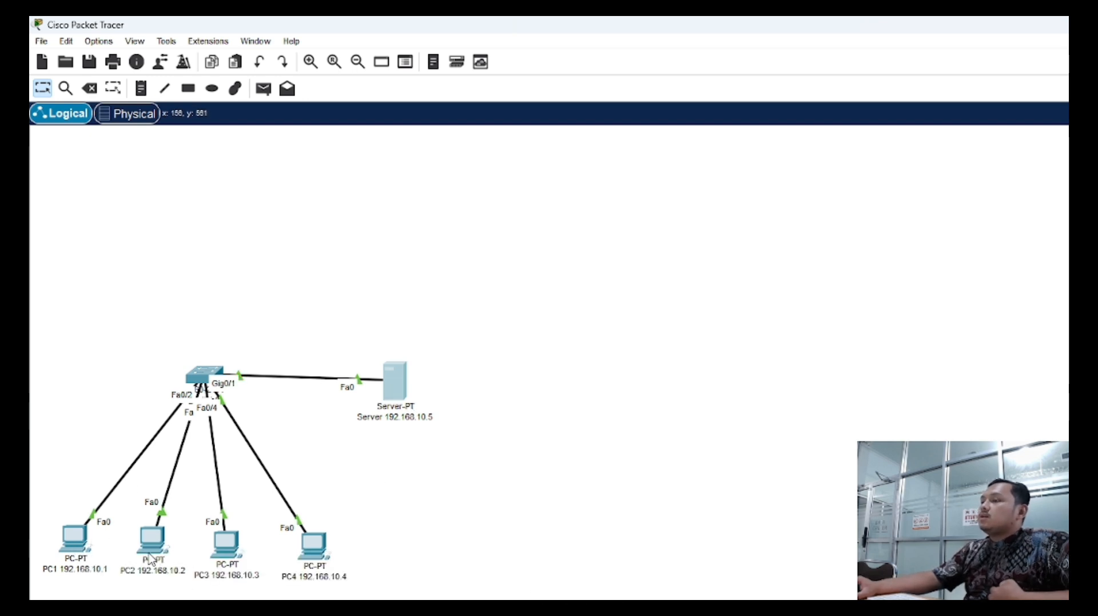
Test the connection from PC1 to the server by running ping 192.168.10.5 in PC1's command prompt
left_click(83, 544)
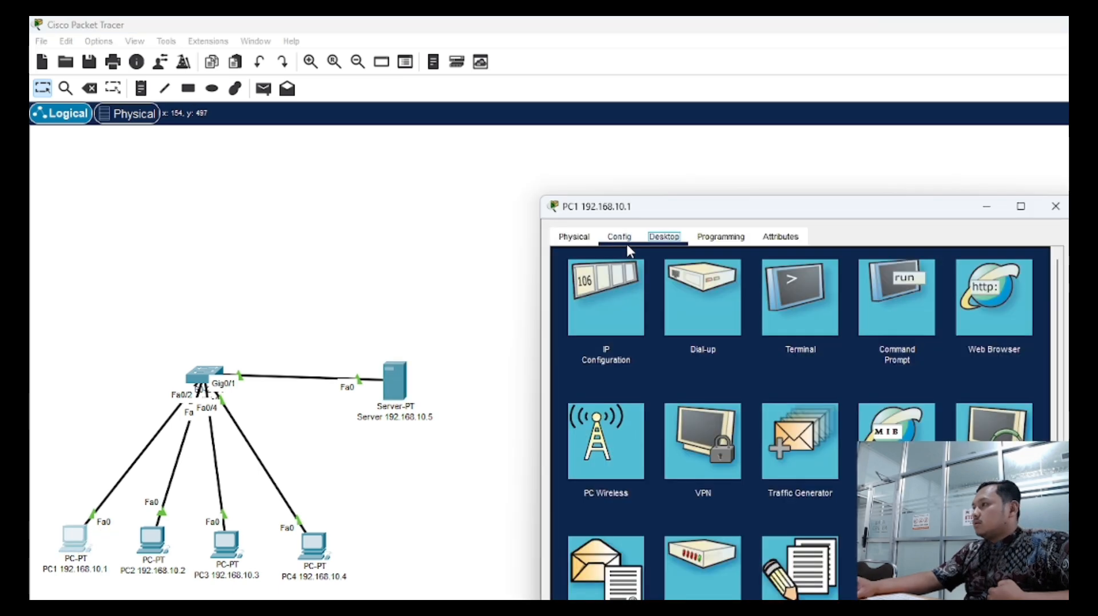
left_click(901, 319)
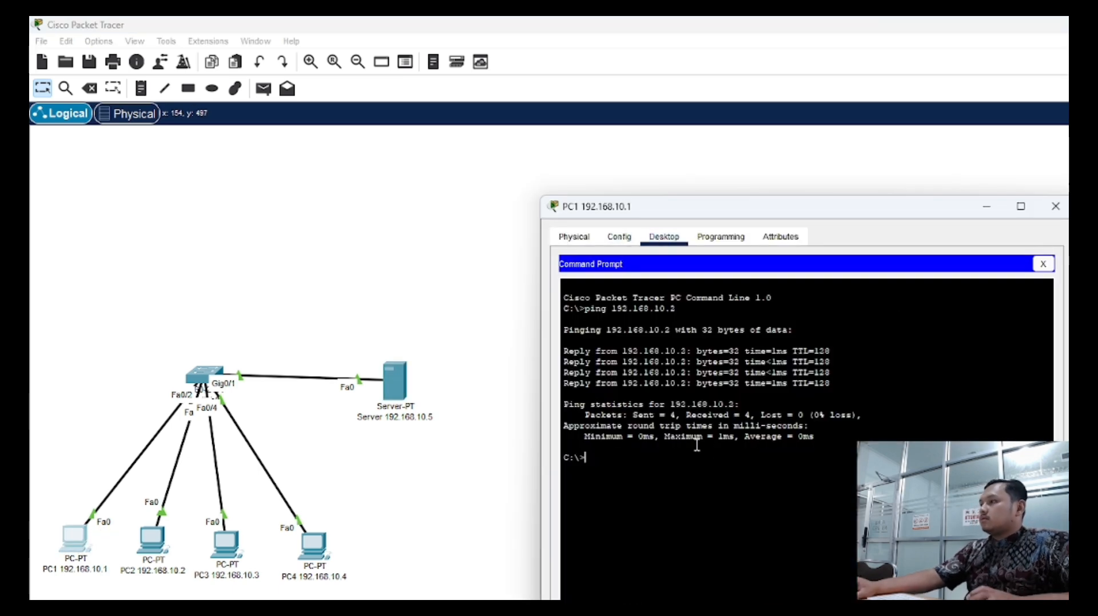
left_click(1043, 263)
left_click(895, 318)
type("ping 192")
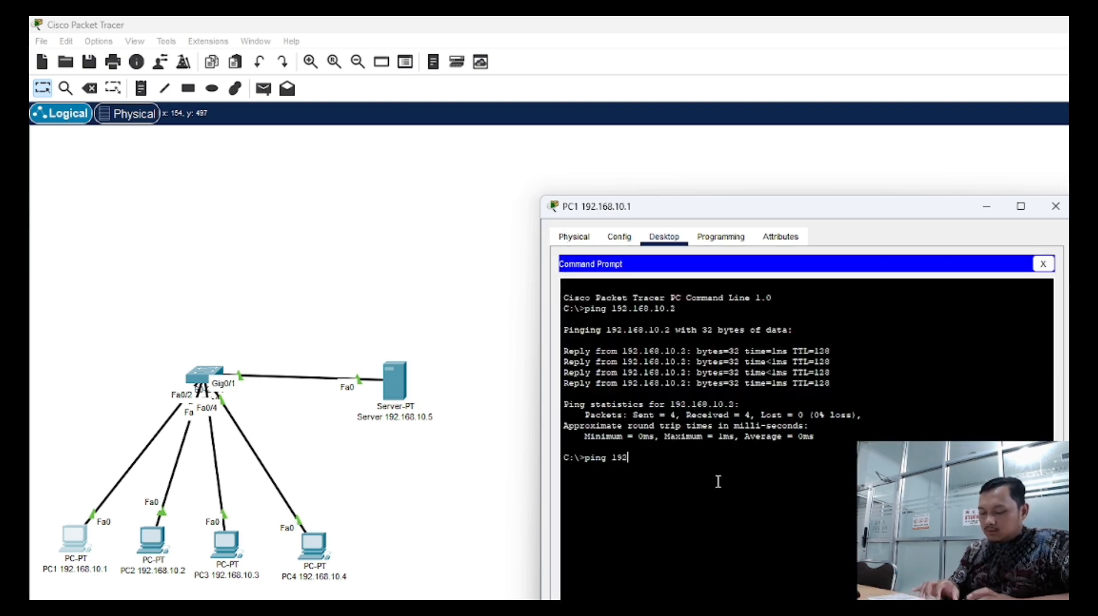
type(".168.10.5")
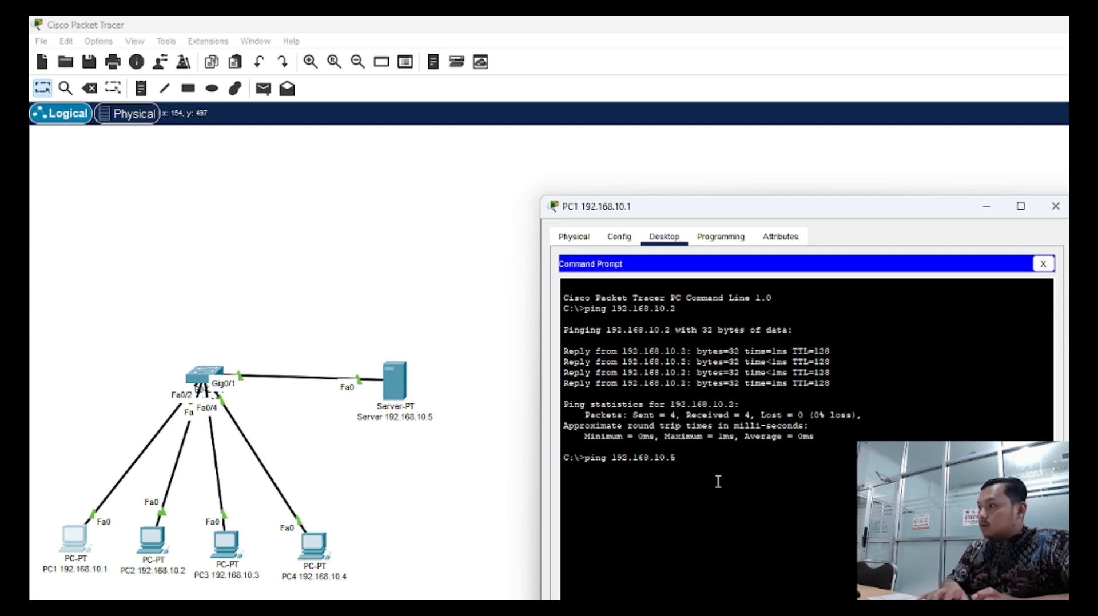
key("Return")
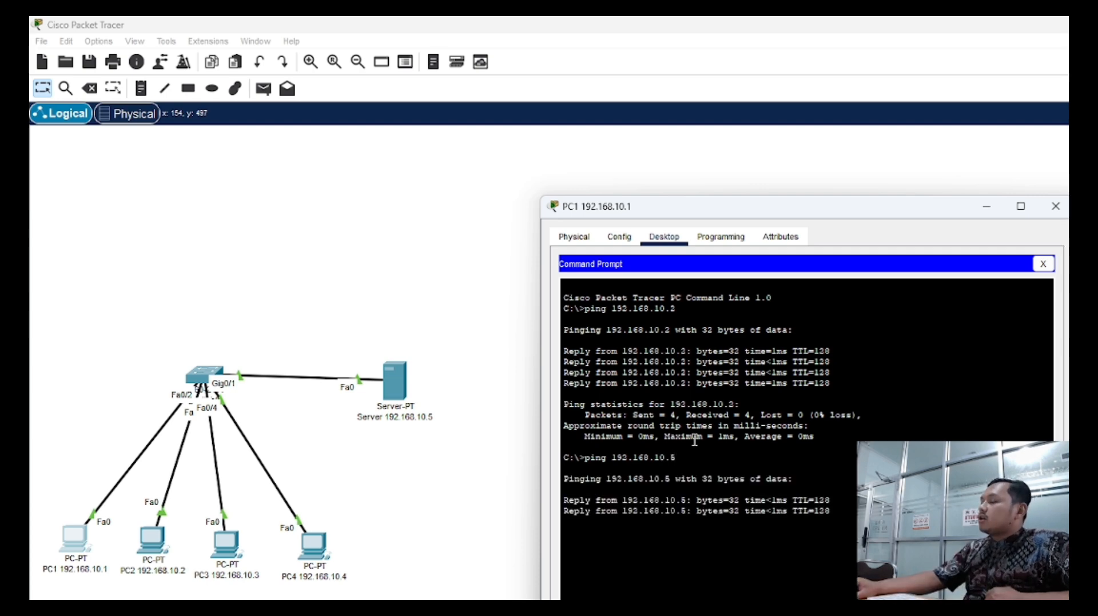
left_click(1056, 205)
Test the connection from PC2 to the server by running ping 192.168.10.5 in PC2's command prompt
left_click(152, 537)
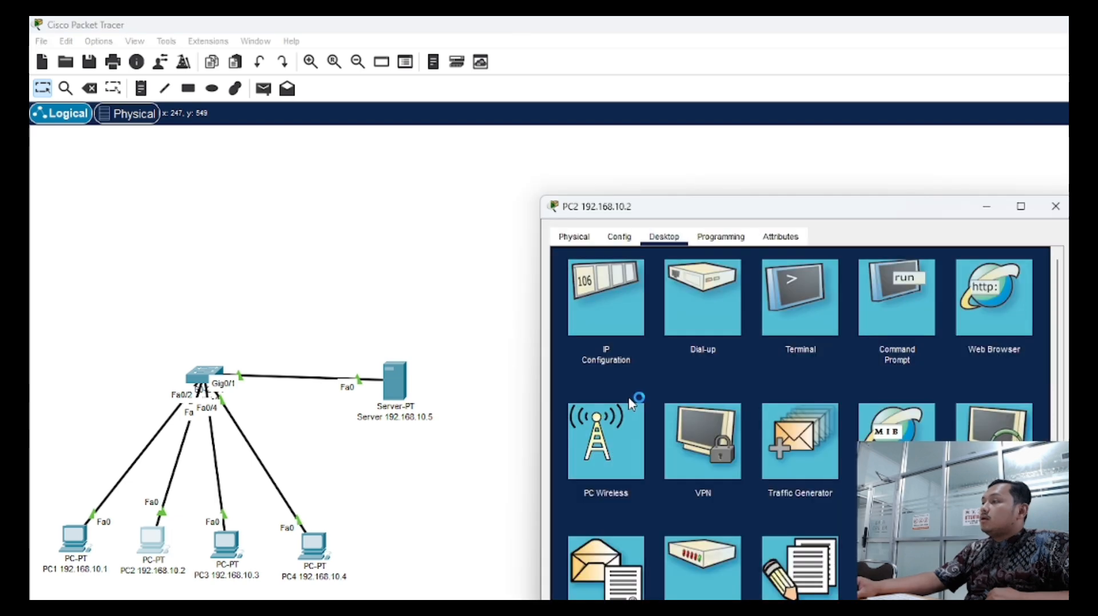
left_click(907, 298)
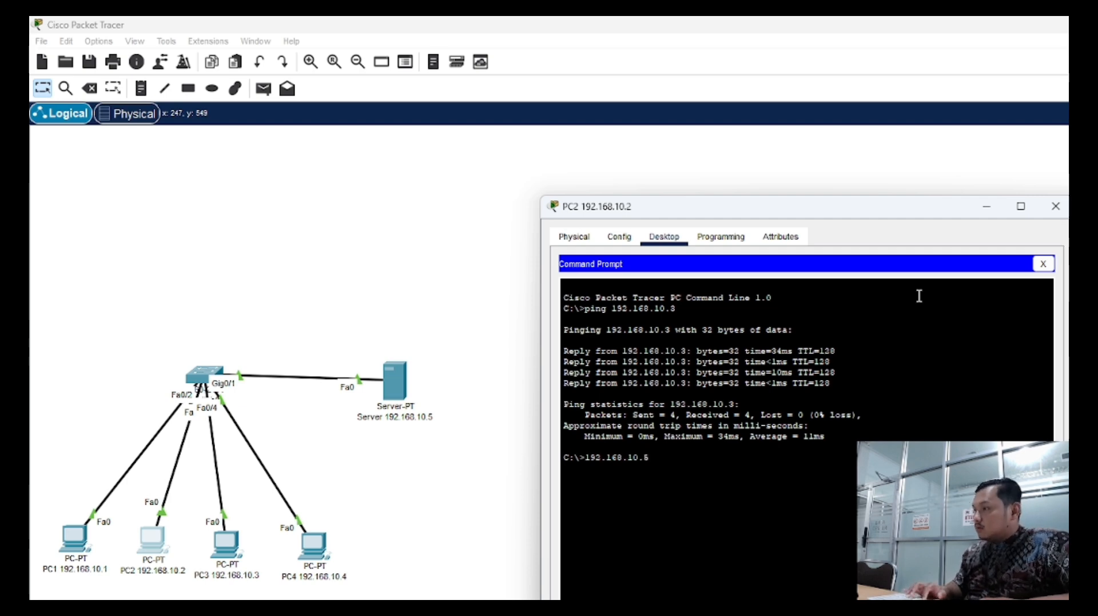
type("ping")
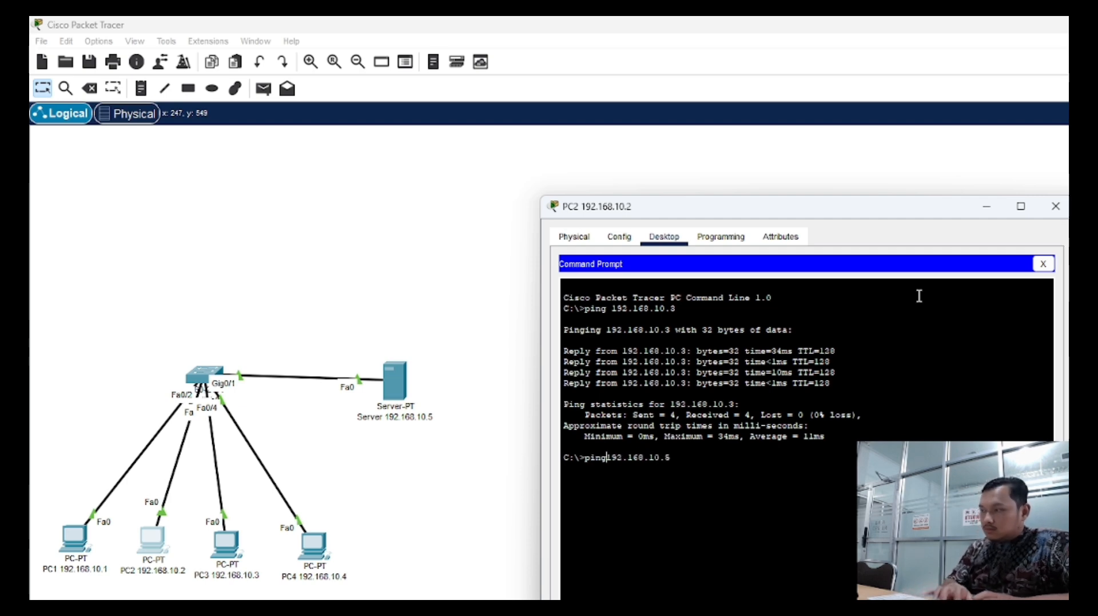
key("Return")
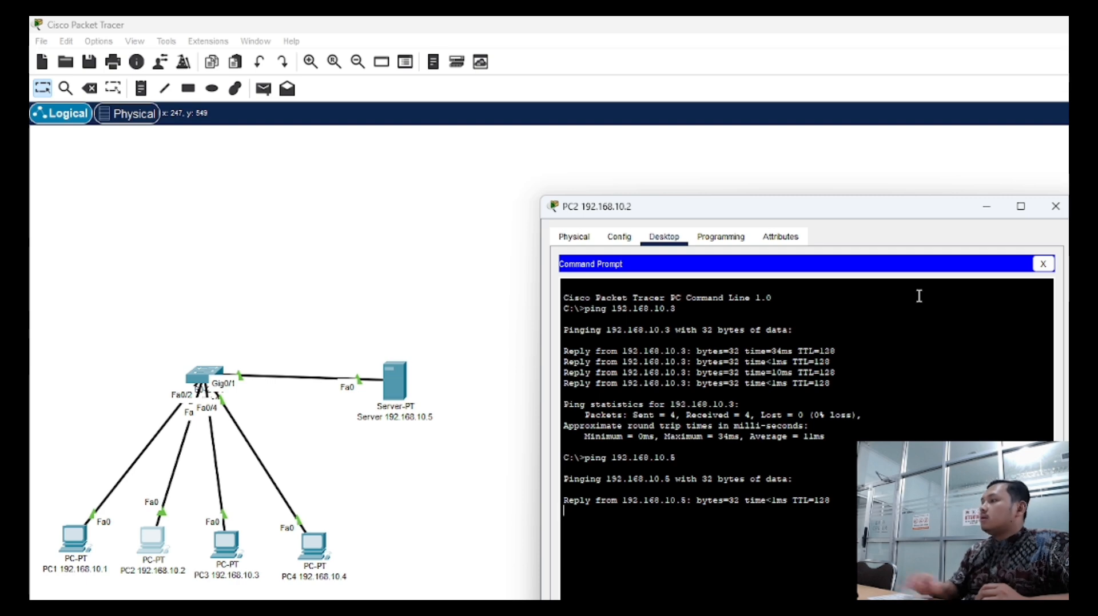
left_click_drag(807, 221, 742, 187)
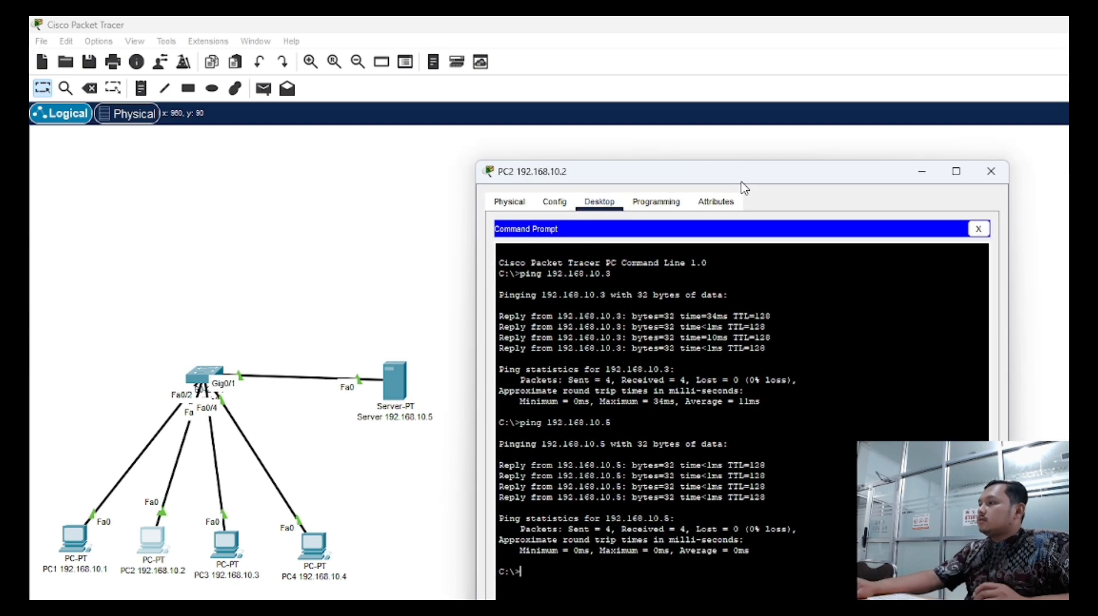
left_click(340, 454)
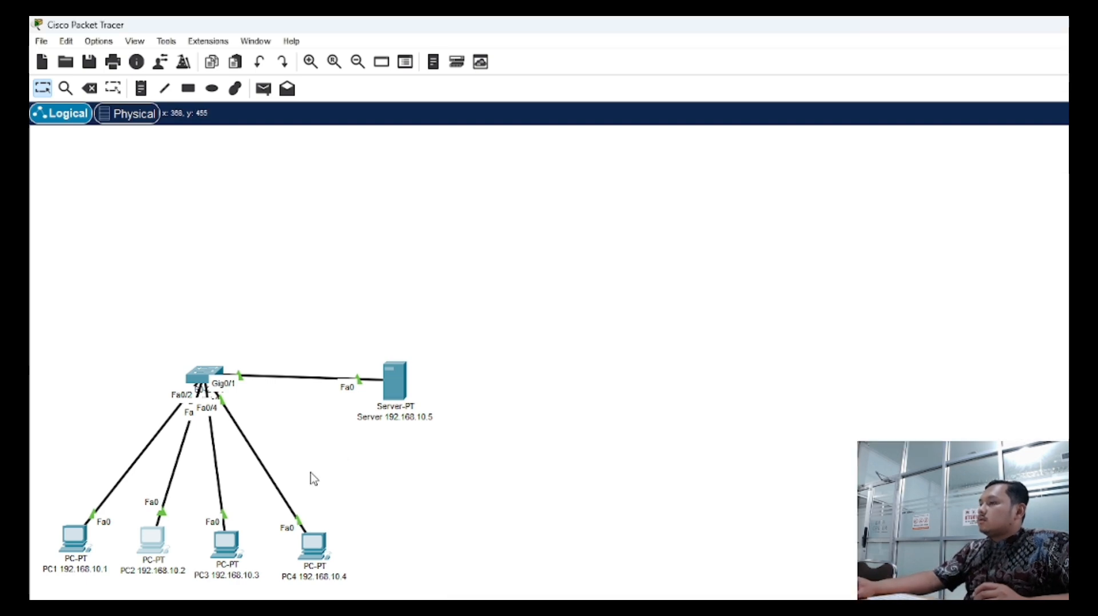
Test the connection from PC3 to the server by running ping 192.168.10.5 in PC3's command prompt
left_click(230, 548)
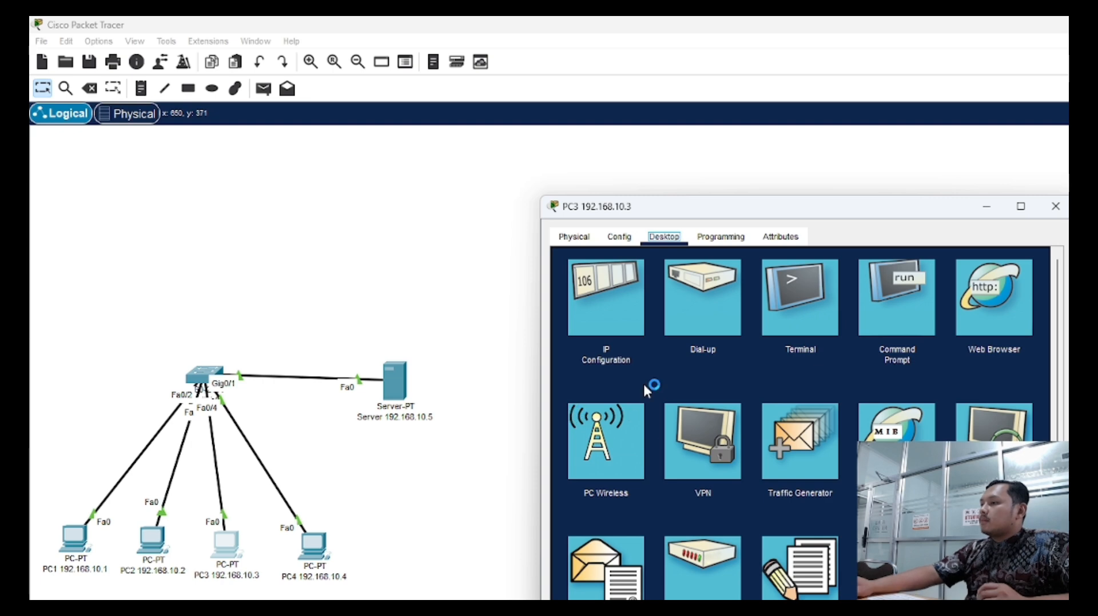
left_click(878, 290)
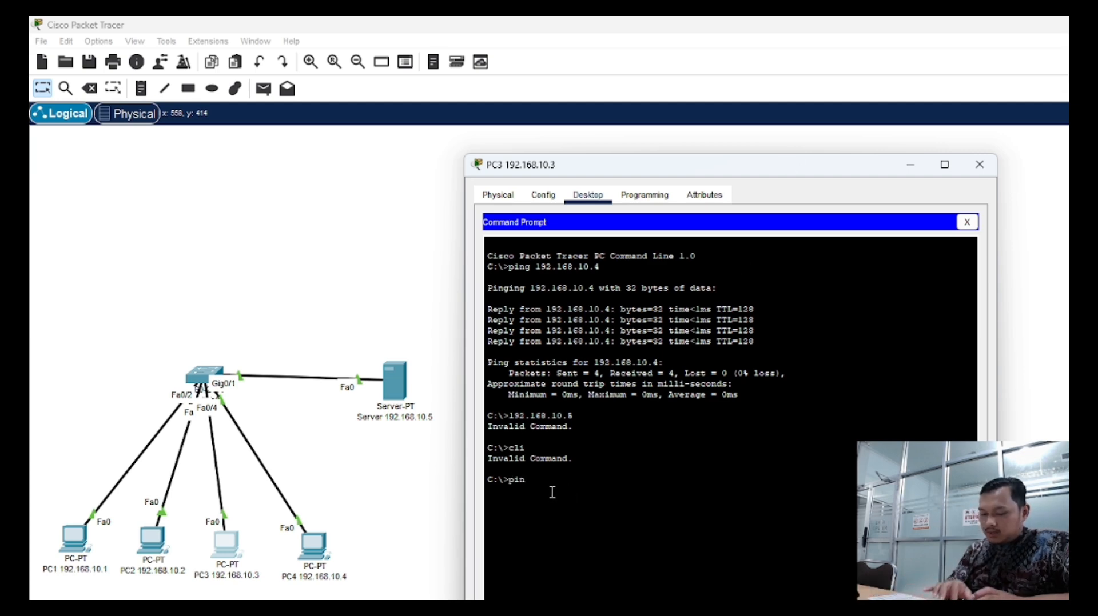
type(".168.10.5")
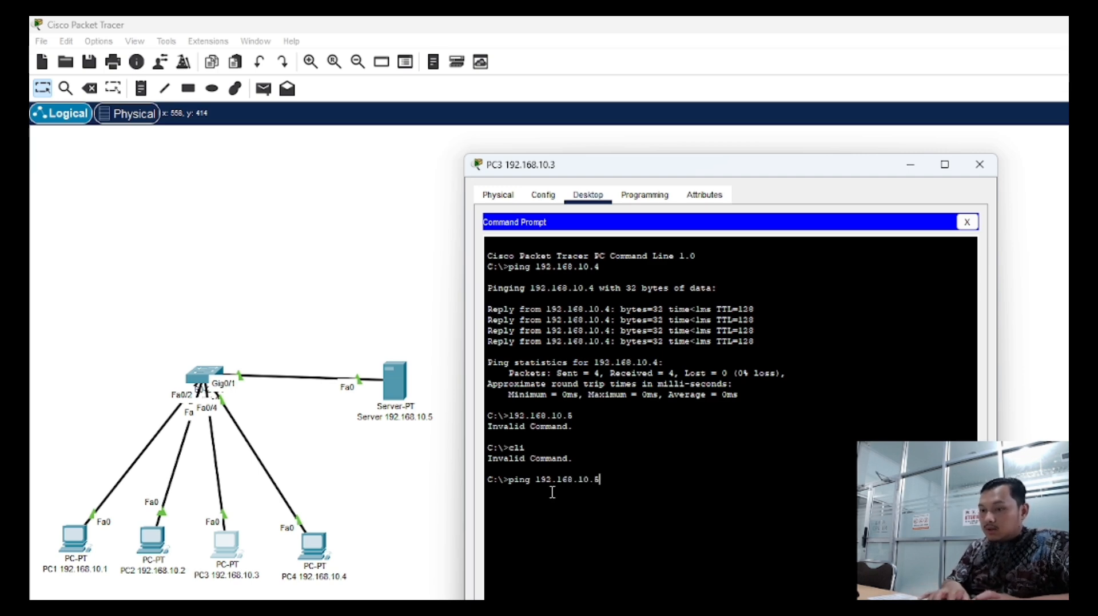
key("Return")
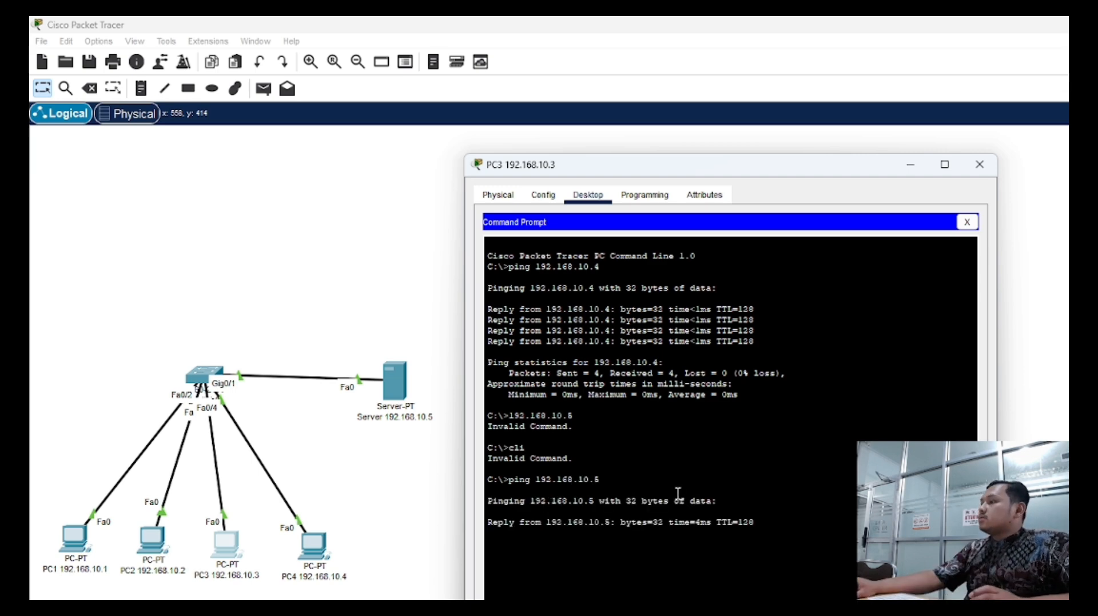
left_click(980, 166)
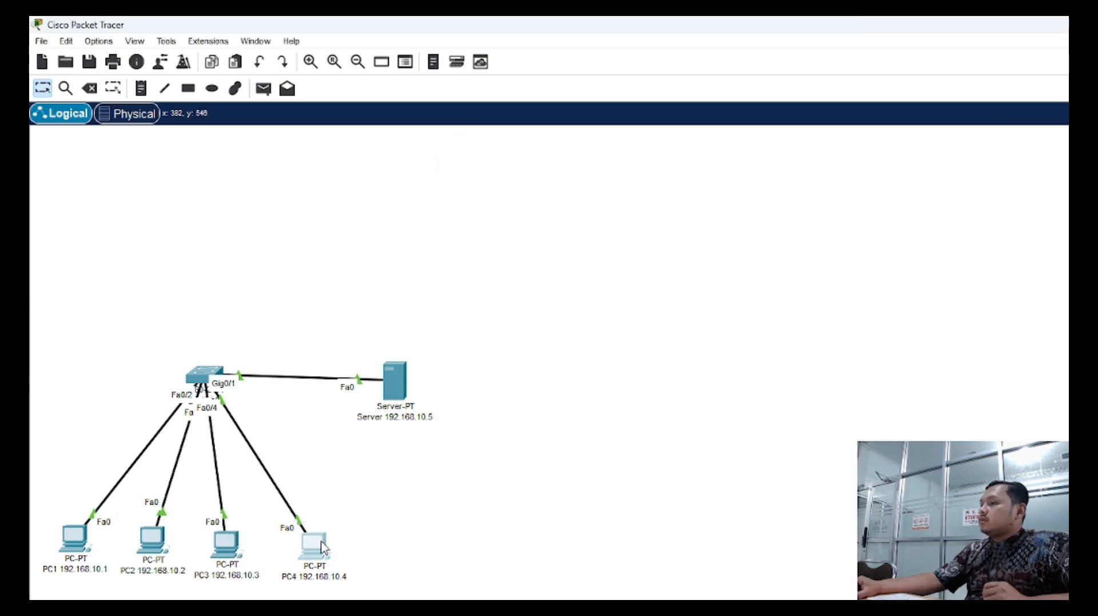
Test the connection from PC4 to the server by running ping 192.168.10.5 in PC4's command prompt
left_click(323, 548)
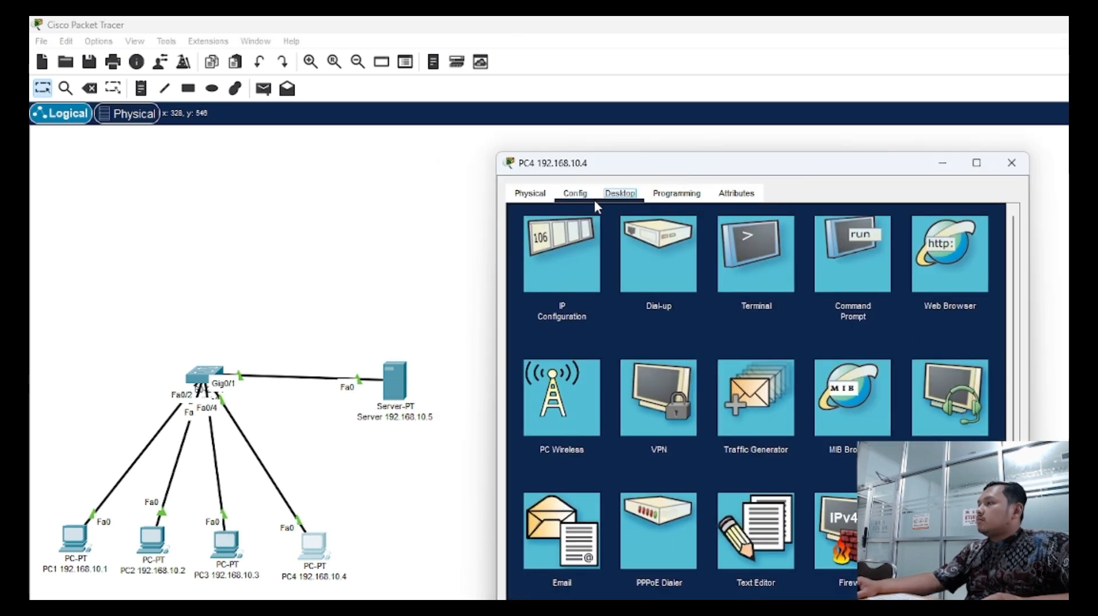
left_click(882, 283)
type("pi")
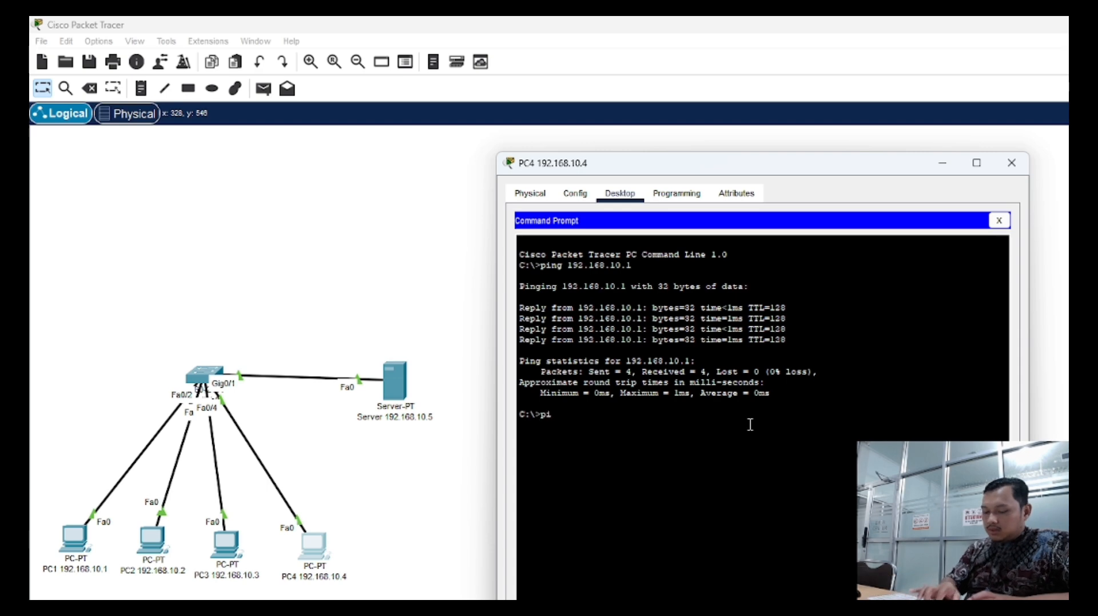
type("ng 192.1")
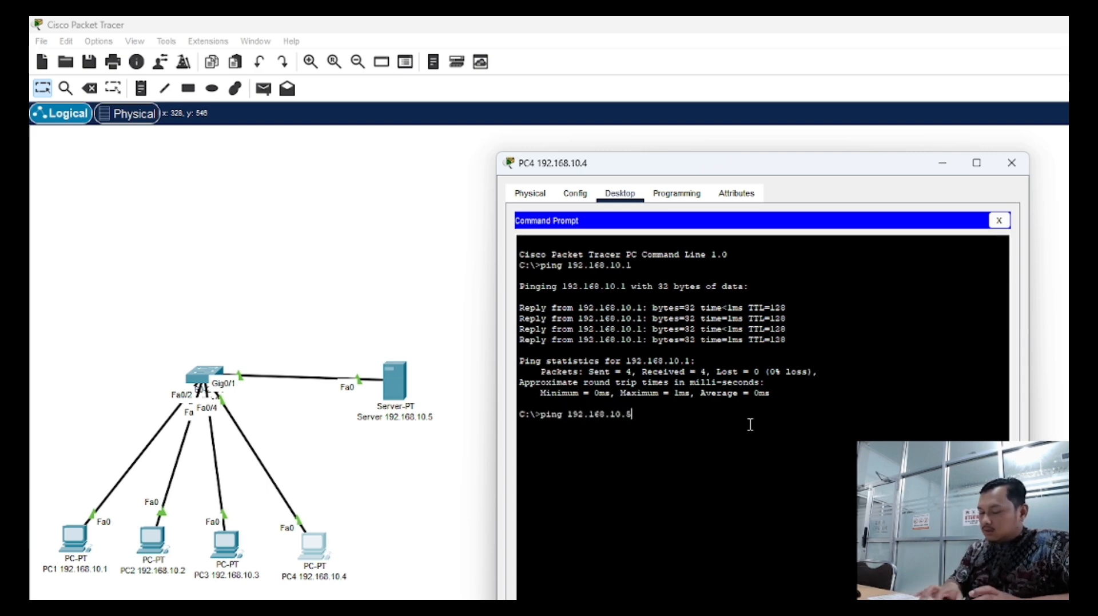
type("68.10.5")
key("Return")
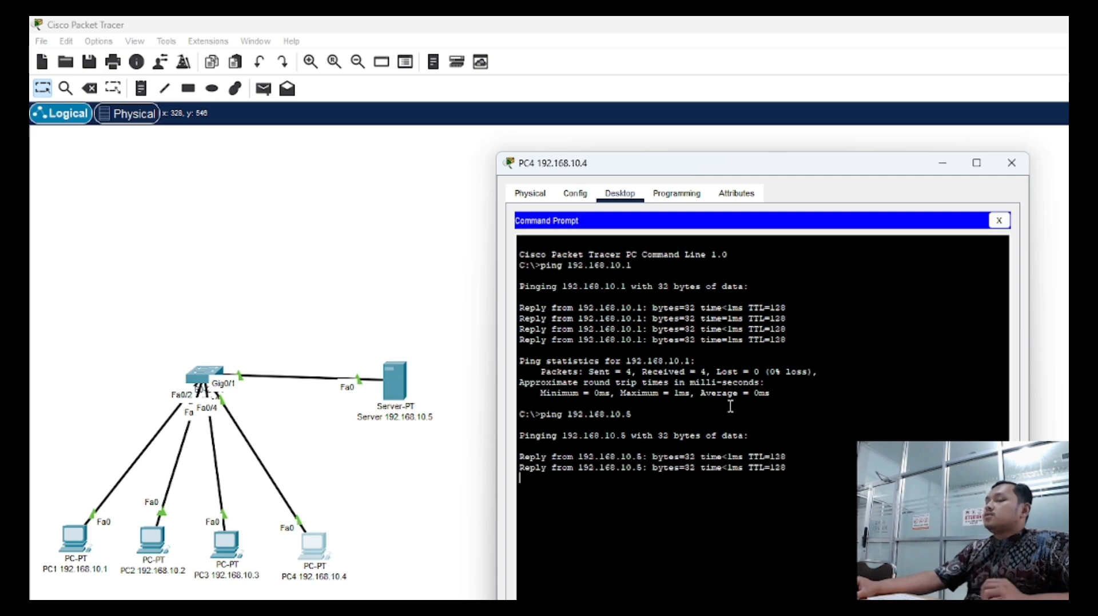
left_click(1011, 165)
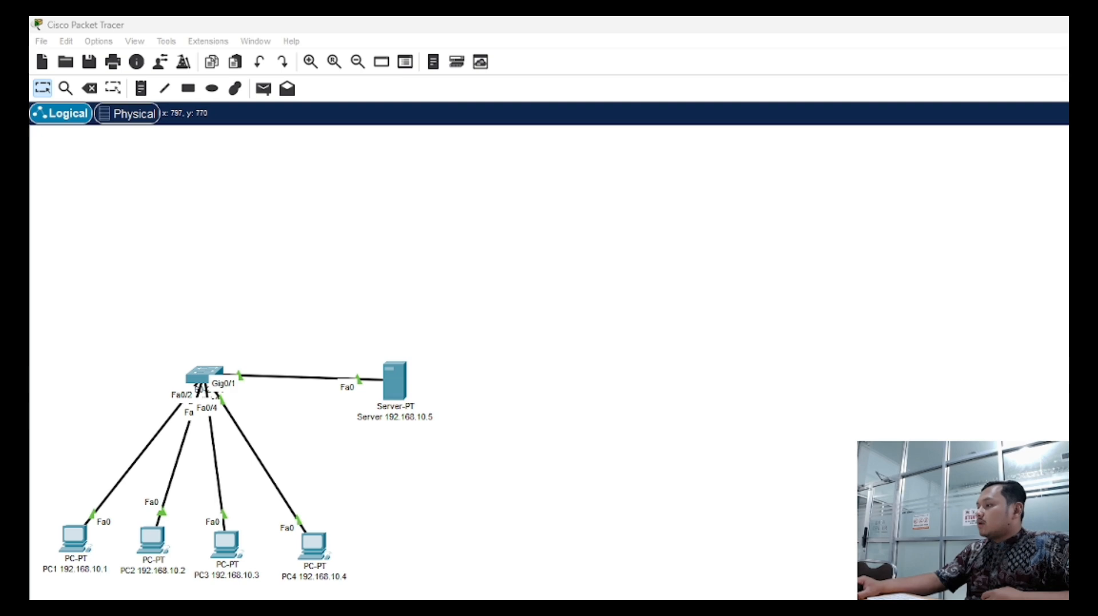
Switch to the browser to read the assignment's task list on the e-learning page, and return to Cisco Packet Tracer
key("alt+Tab")
scroll(465, 439, "down", 2)
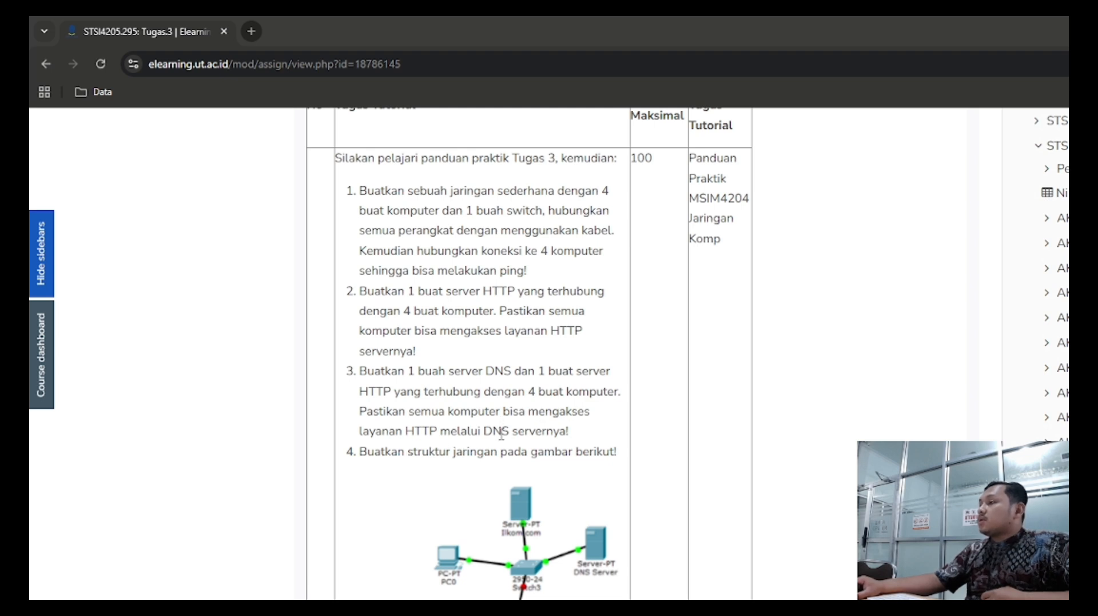
key("alt+Tab")
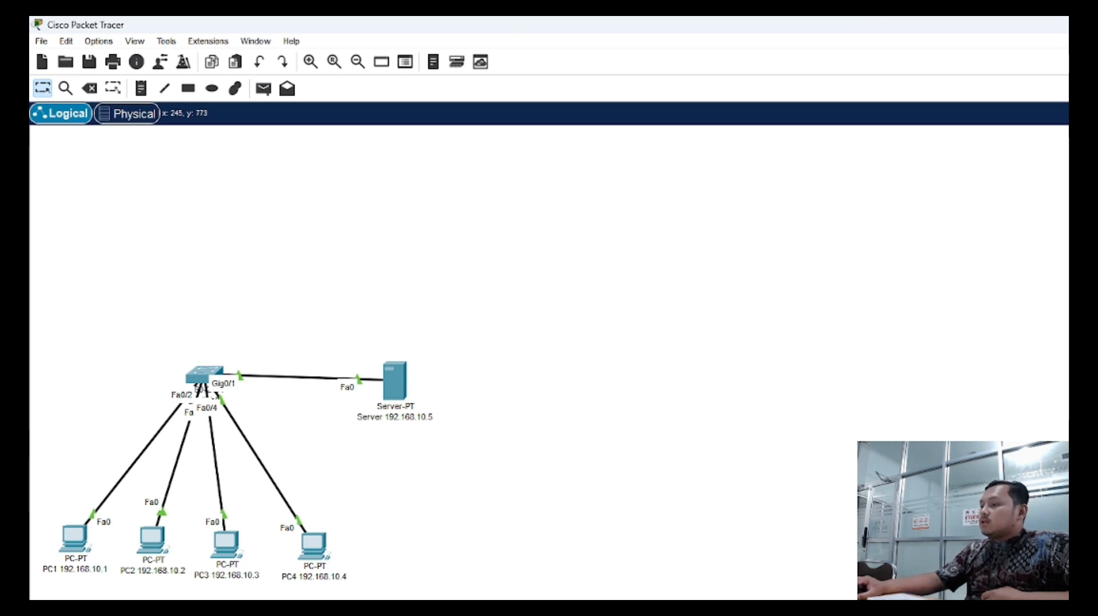
Add a second server above and to the left of the switch and name it DNS 192.168.10.254
left_click(87, 281)
left_click(95, 318)
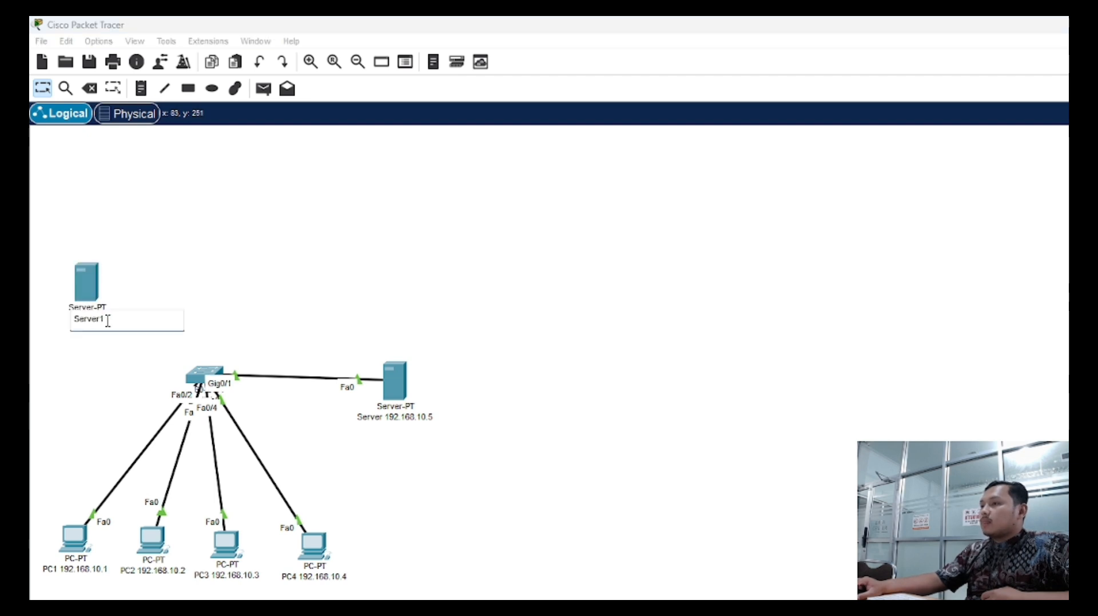
key("ctrl+a")
key("BackSpace")
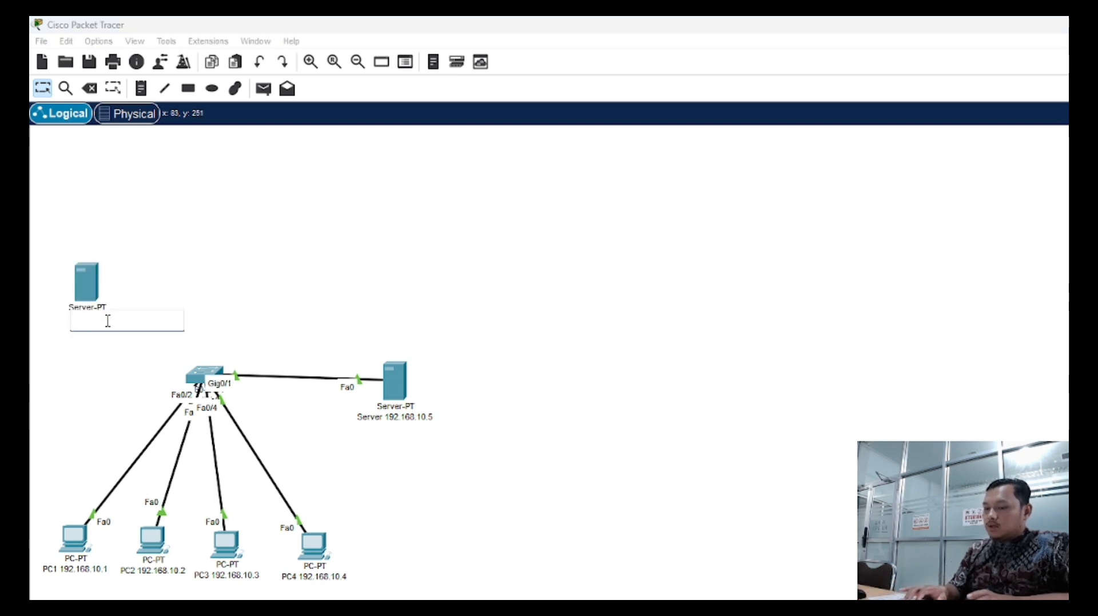
type("DNS 192.168")
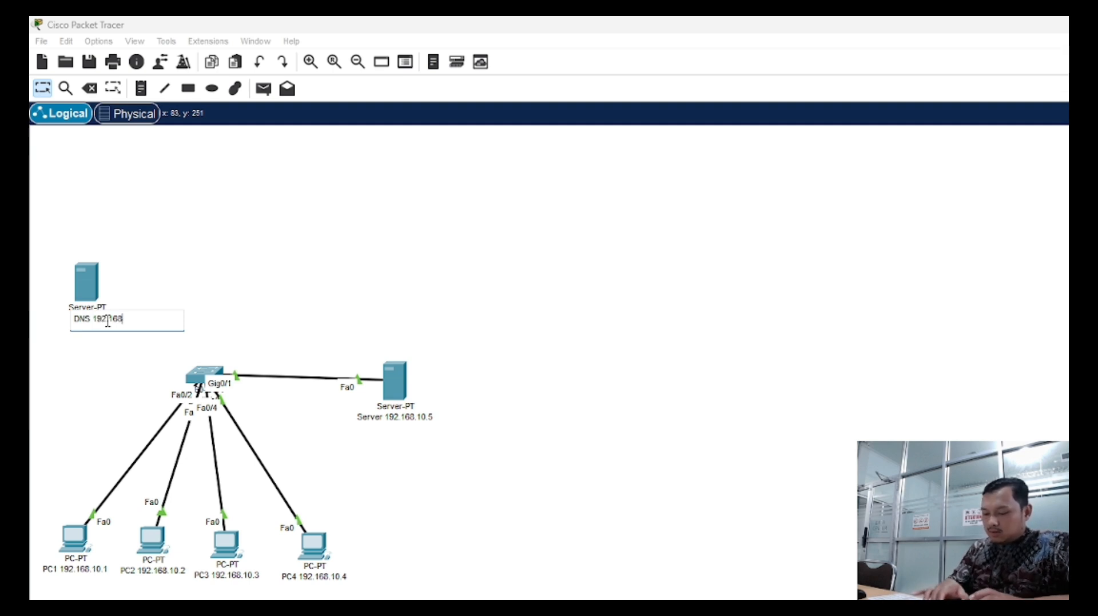
type(".10.254")
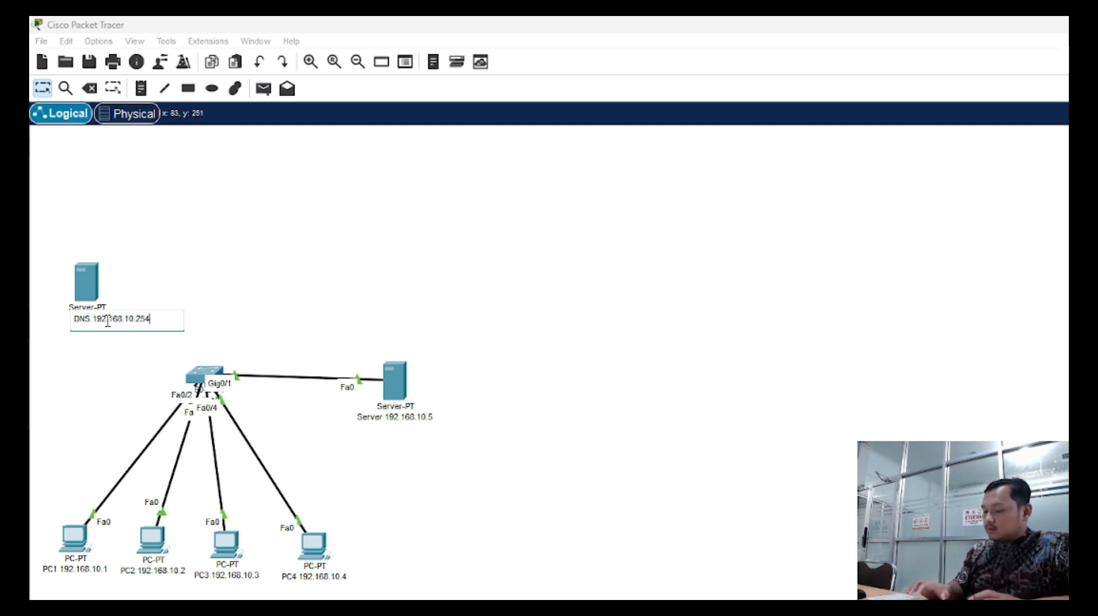
key("Return")
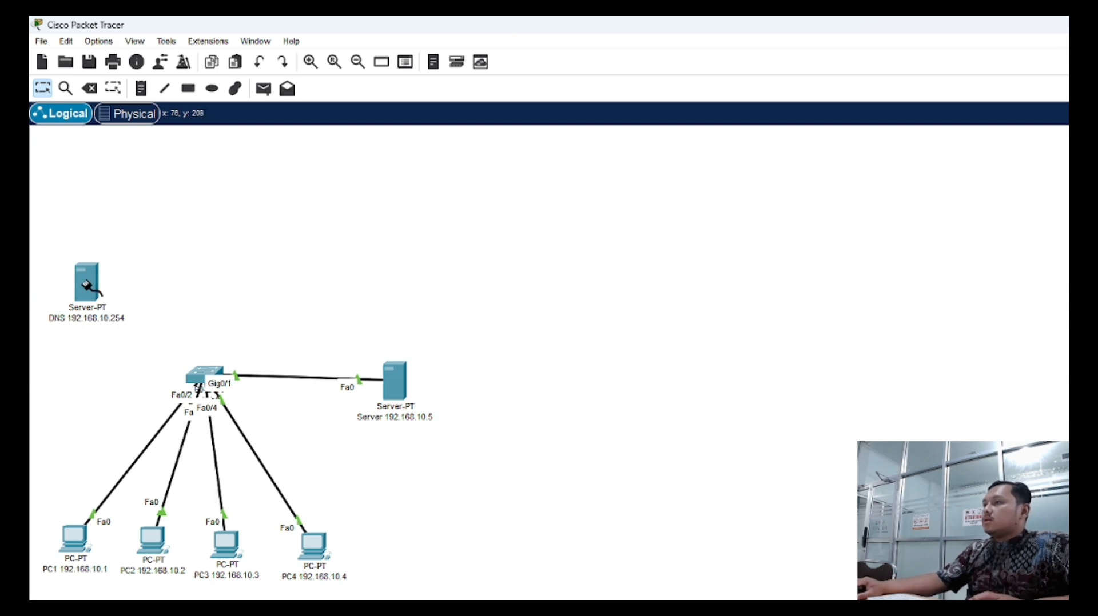
Cable the DNS server's FastEthernet0 port to the switch's Gig0/2 port
left_click(89, 286)
left_click(148, 297)
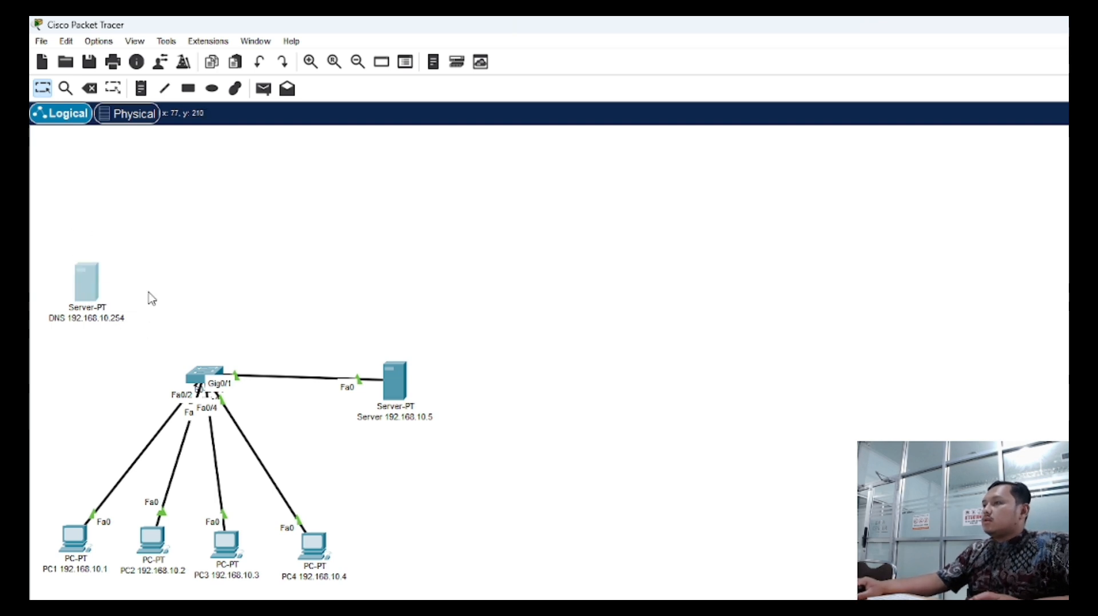
left_click(202, 379)
left_click(262, 600)
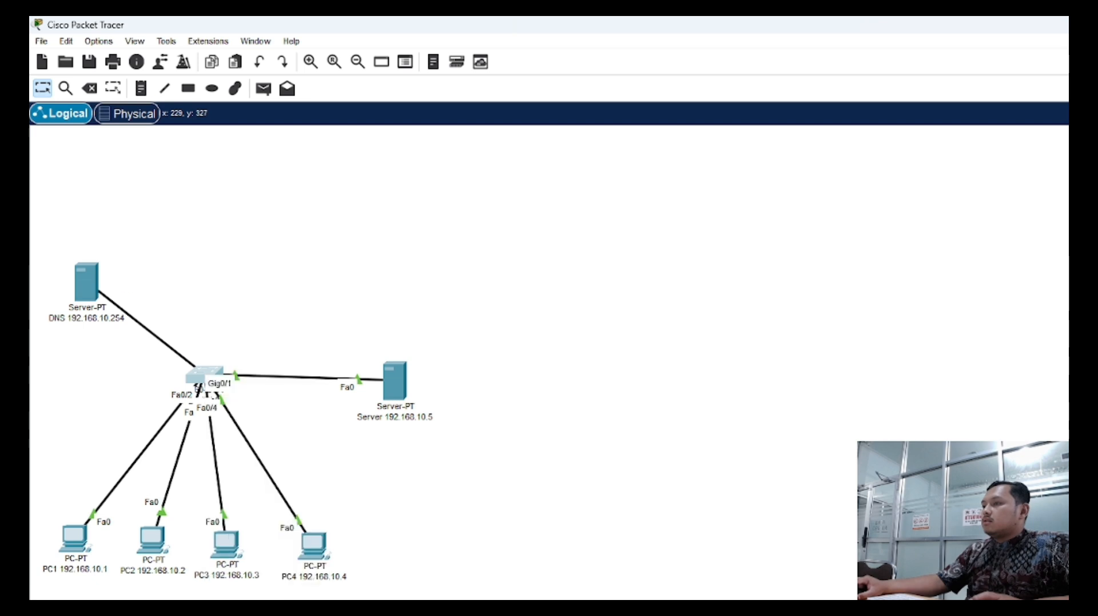
Configure the DNS server's FastEthernet0 interface with the static IPv4 address 192.168.10.254 and fill in its subnet mask
left_click(83, 277)
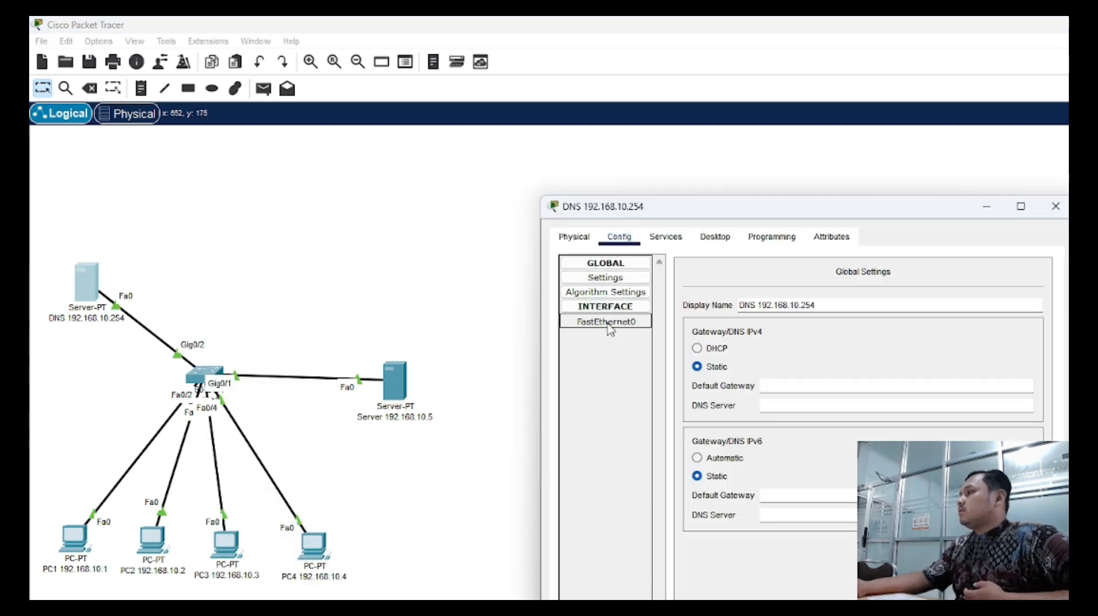
left_click(608, 323)
left_click(888, 395)
type("192.168.10.254")
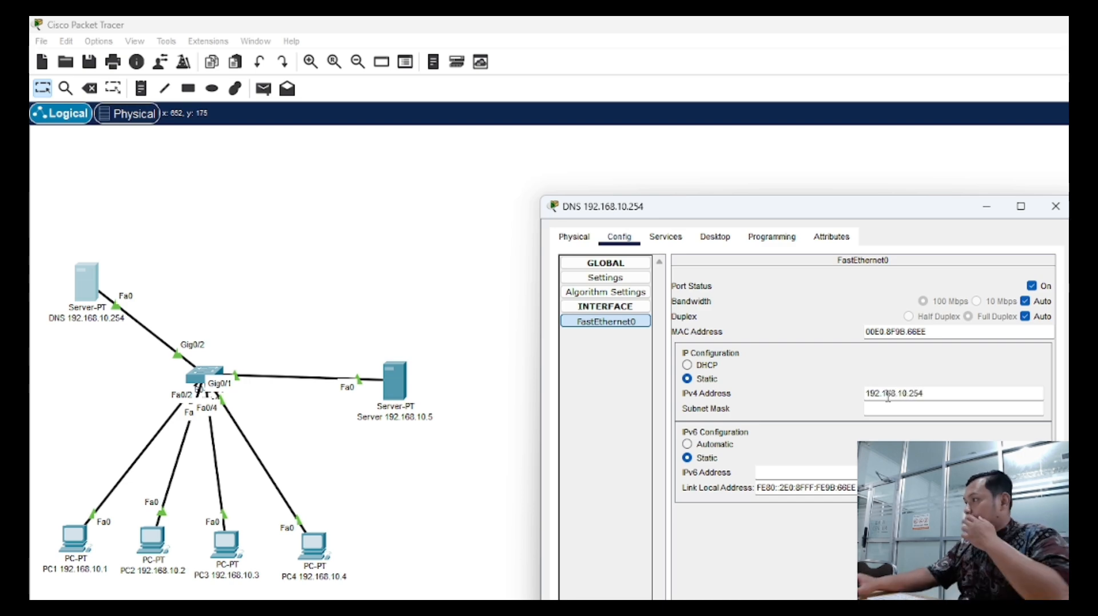
left_click(910, 413)
left_click(1054, 207)
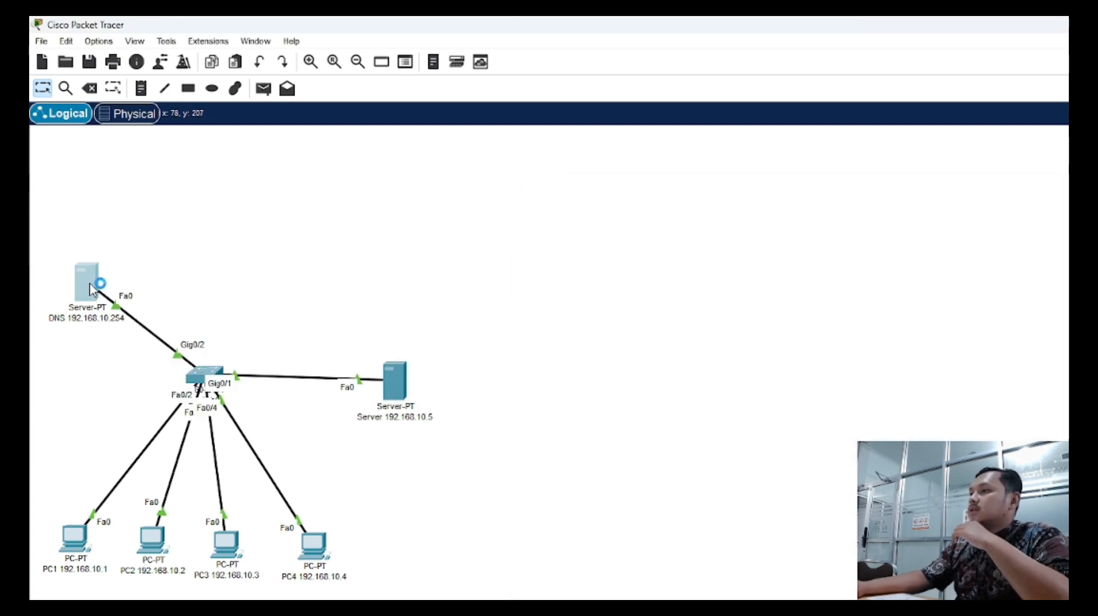
Turn on the DNS service on the DNS server
left_click(672, 240)
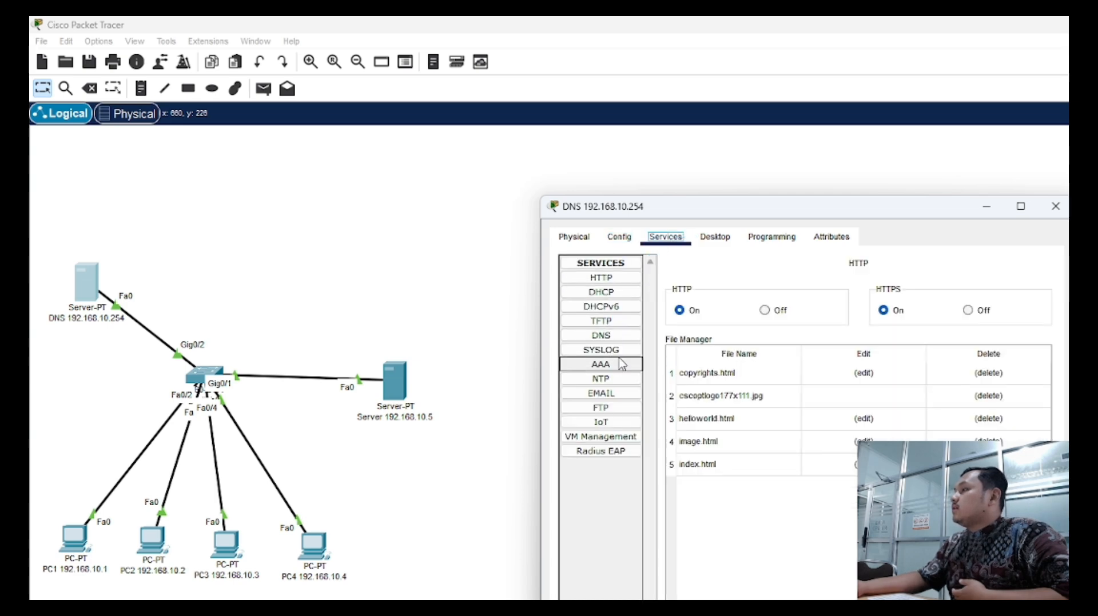
left_click(601, 335)
left_click(802, 292)
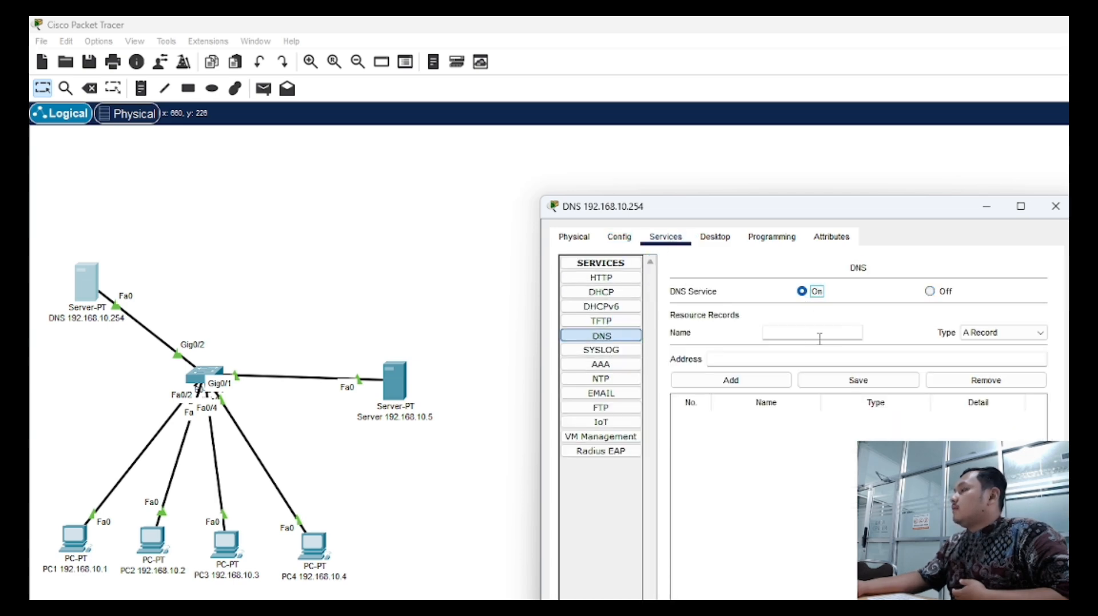
Add an A record to the DNS server that maps the name tugas2.com to the address 192.168.10.5
left_click(793, 332)
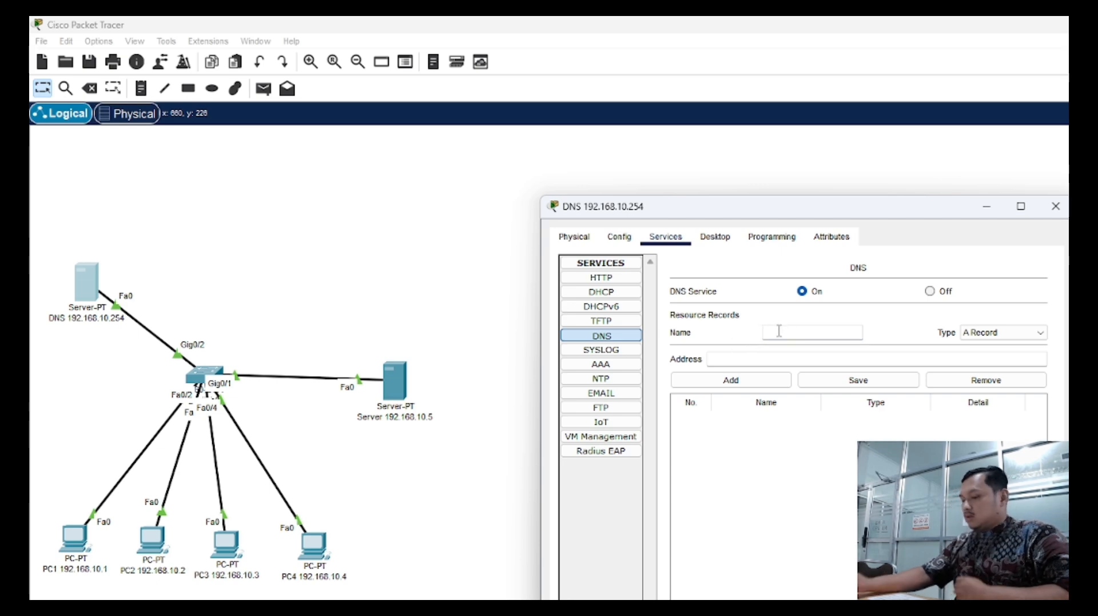
type("gas")
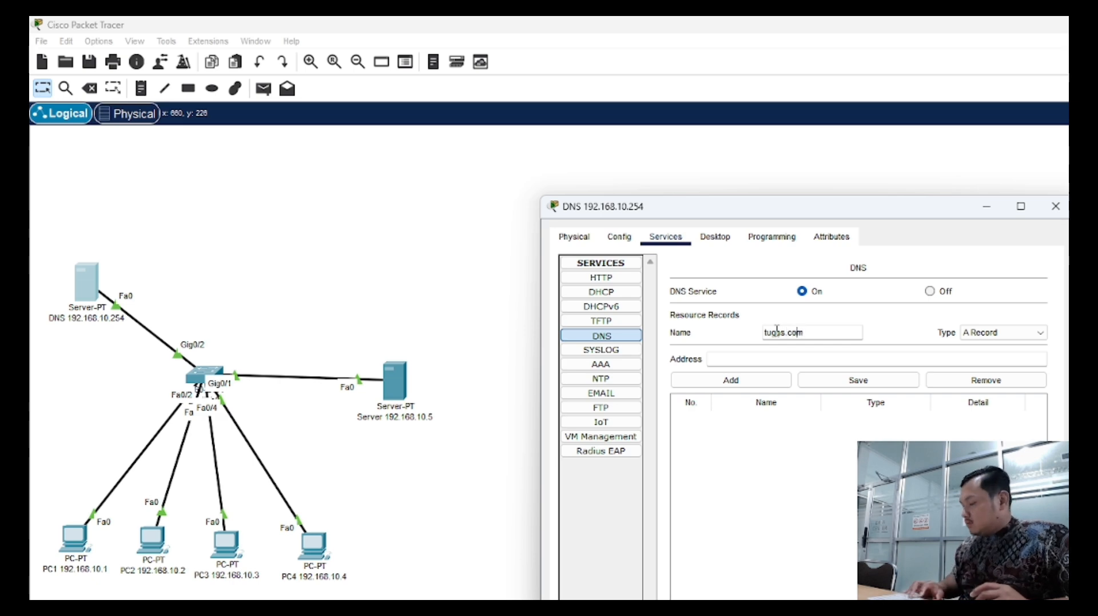
type("2")
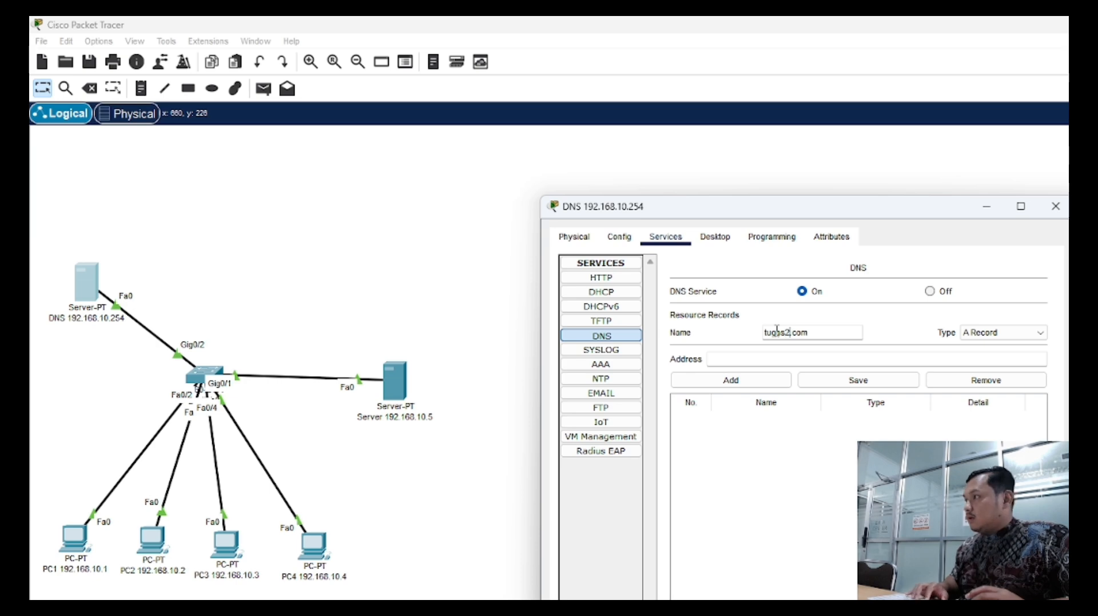
left_click(778, 362)
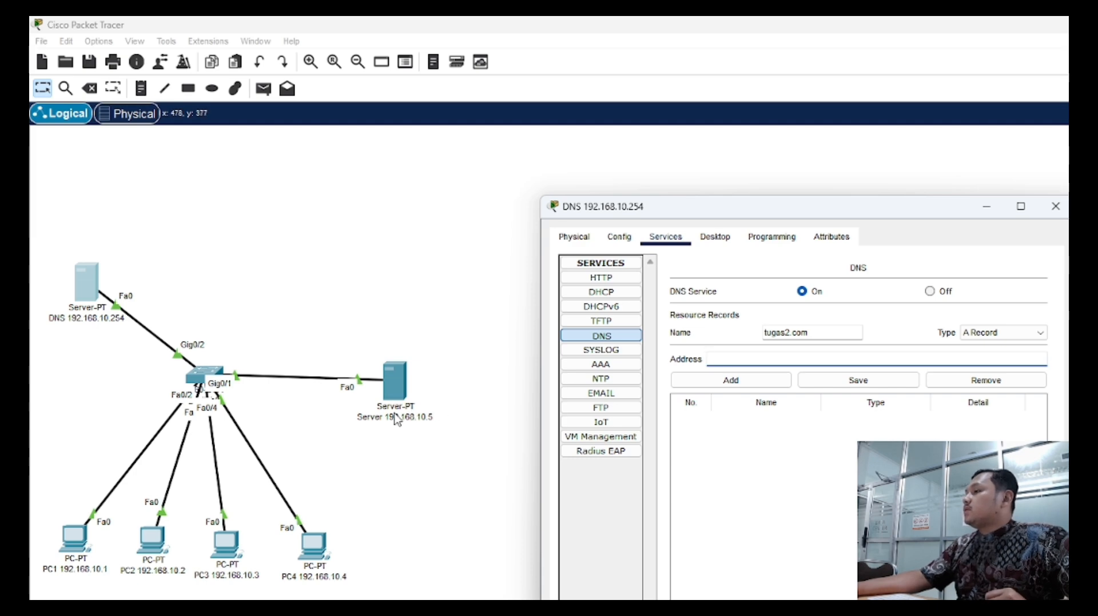
type("192.168.10.5")
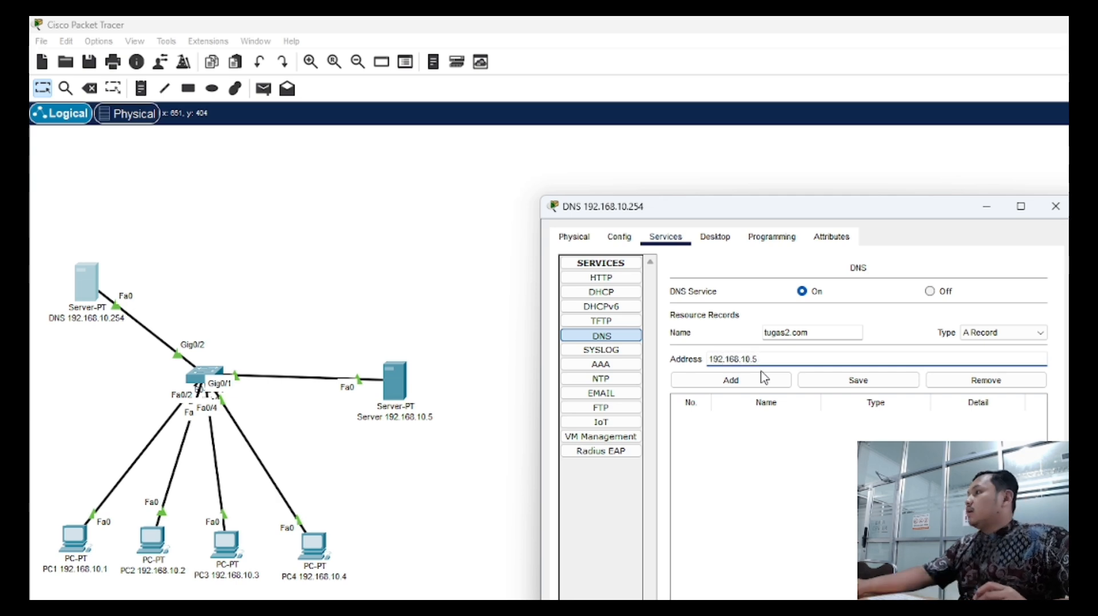
left_click(628, 368)
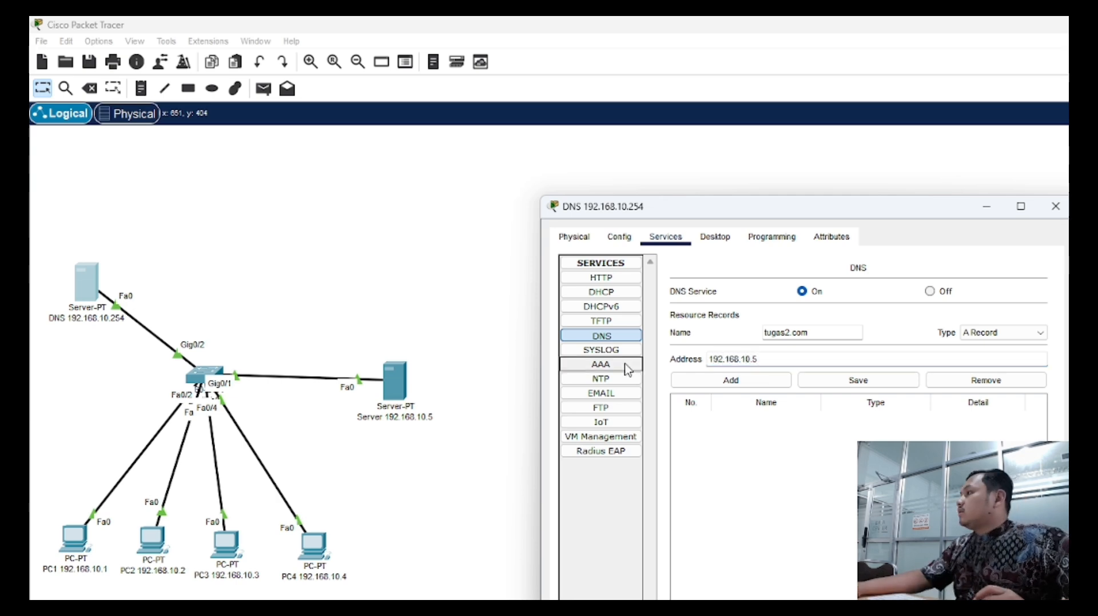
left_click(730, 380)
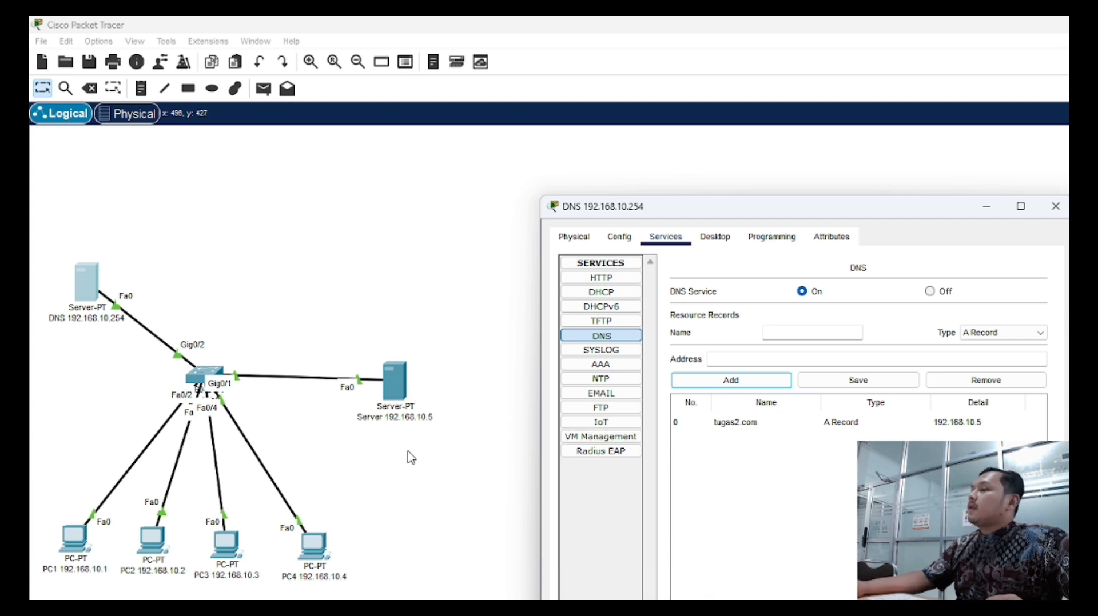
left_click(1056, 206)
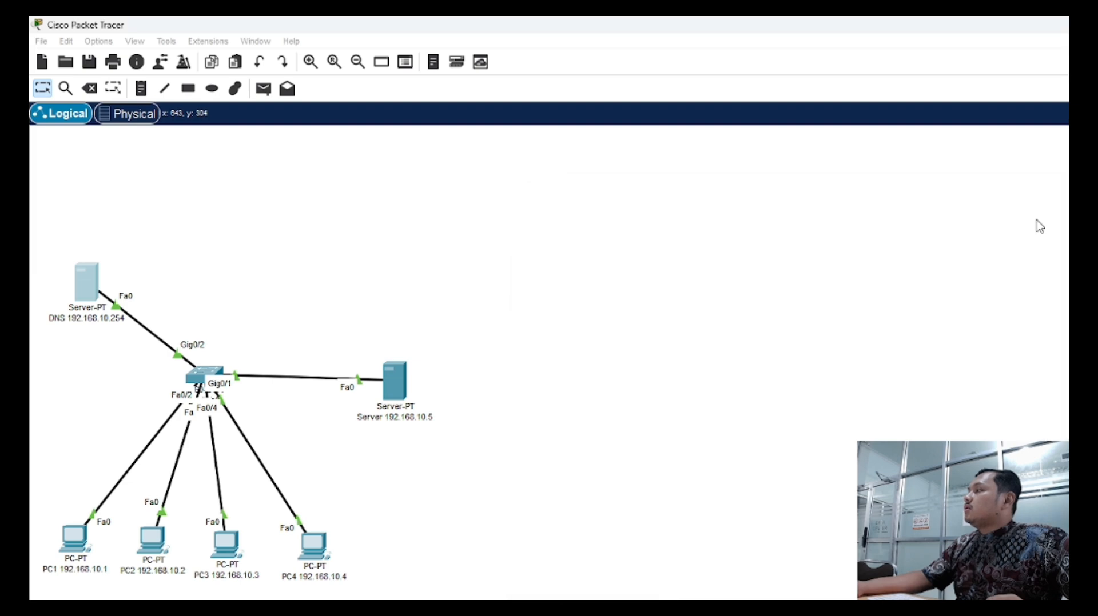
Set PC1's IPv4 DNS server to 192.168.10.254 and copy that address for reuse
mouse_move(74, 543)
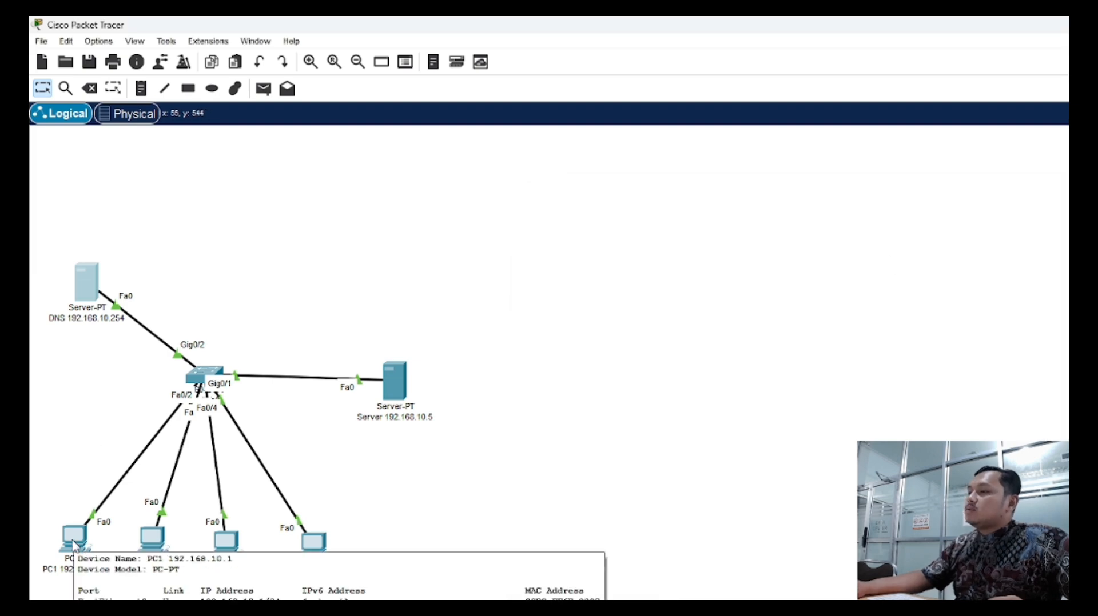
left_click(75, 543)
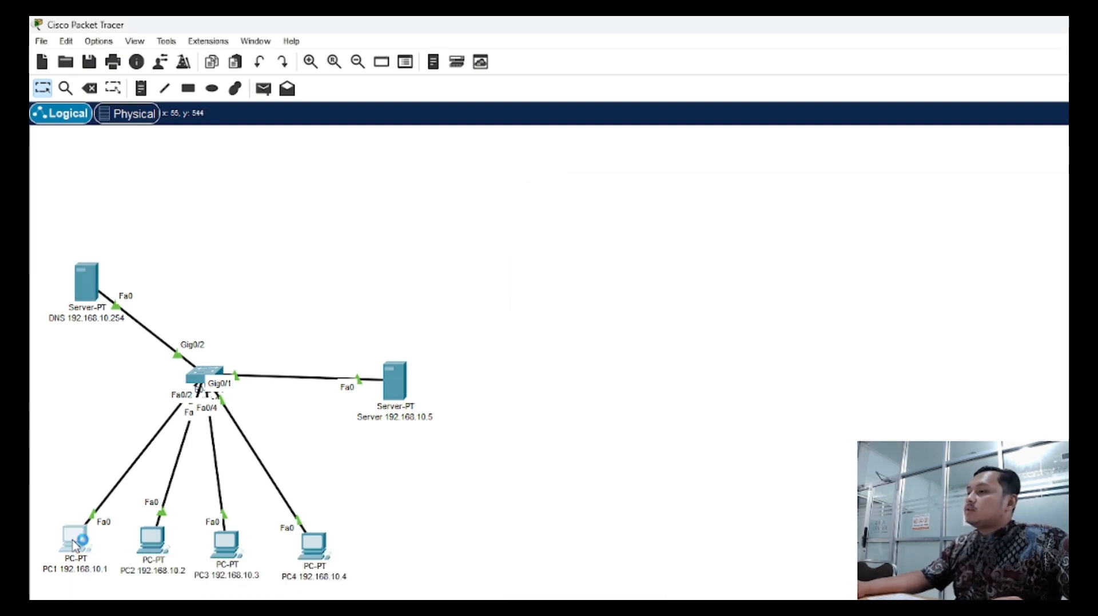
left_click(611, 327)
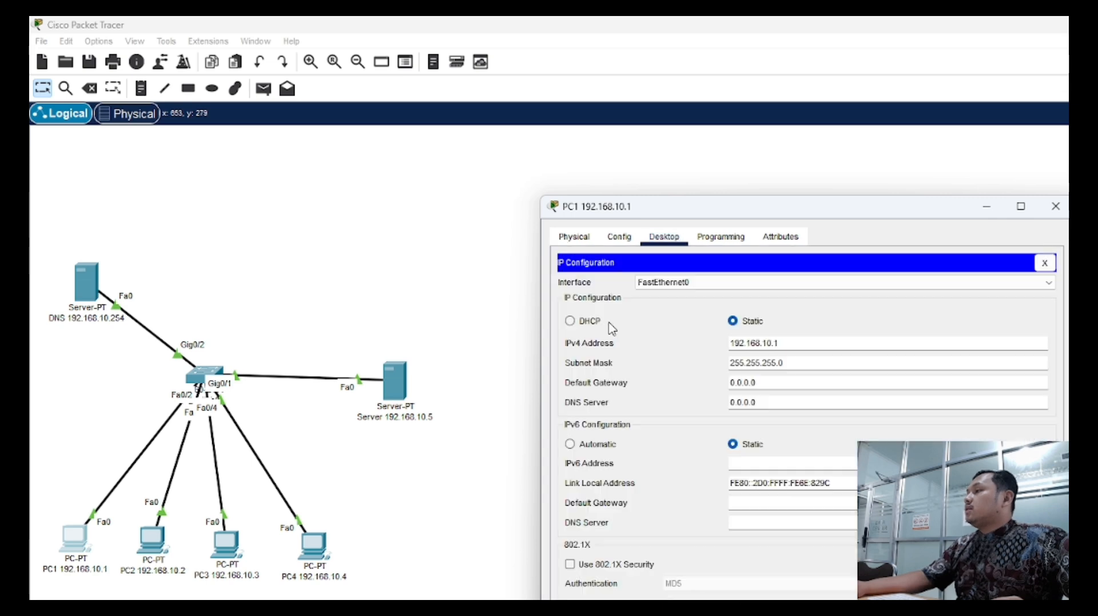
left_click_drag(764, 403, 731, 402)
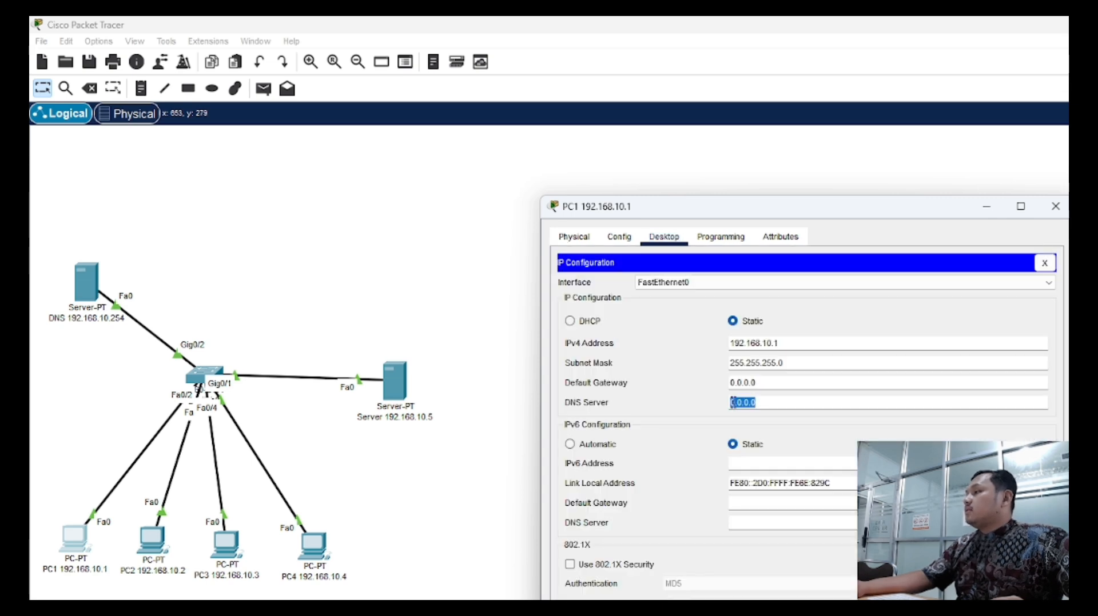
key("BackSpace")
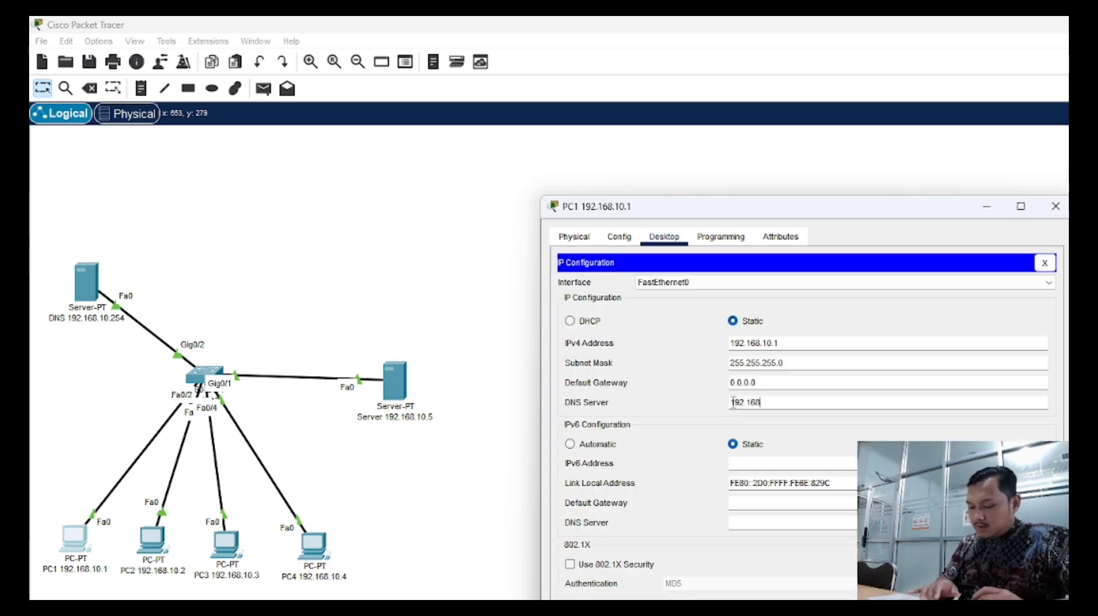
type("192.168.10.254")
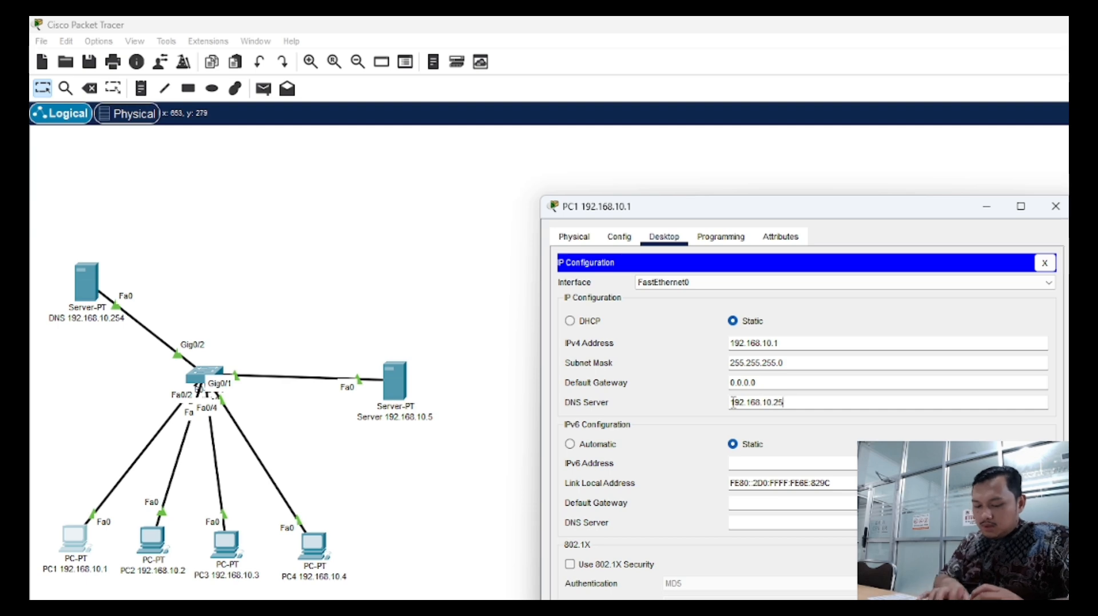
key("ctrl+a")
key("ctrl+c")
left_click(1055, 206)
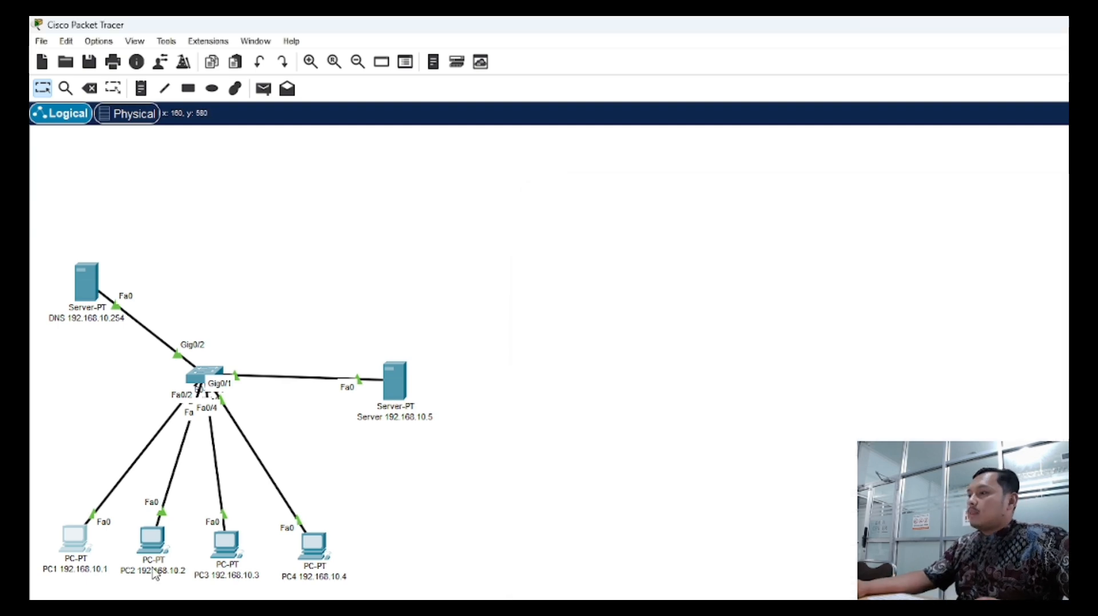
Set PC2's IPv4 DNS server to the copied address 192.168.10.254
left_click(152, 541)
left_click(602, 299)
left_click_drag(776, 402, 730, 403)
key("ctrl+v")
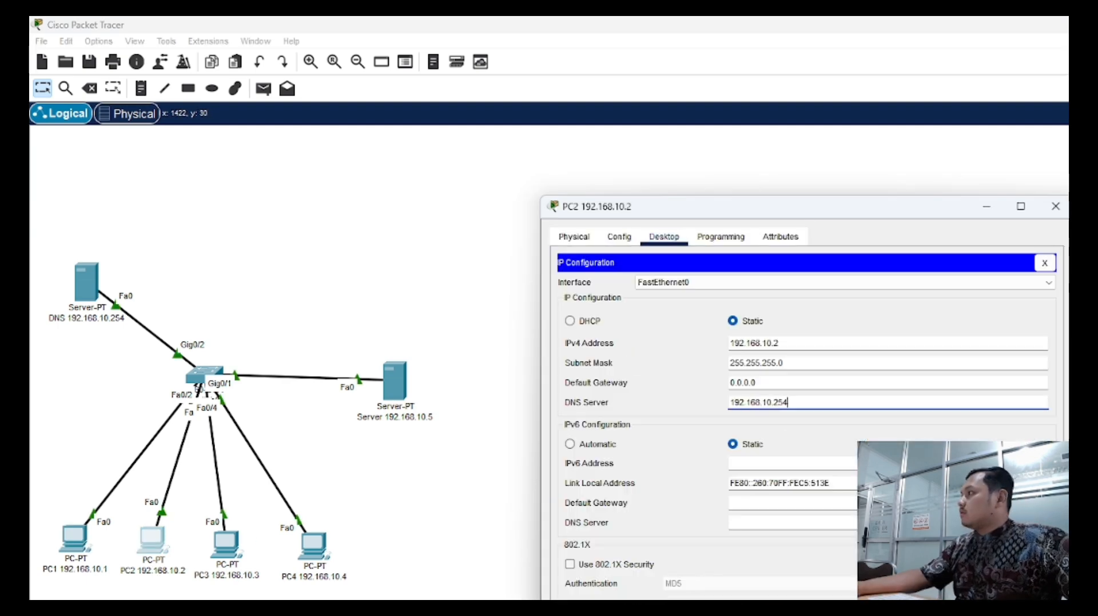
left_click(1056, 205)
Set PC3's IPv4 DNS server to the copied address 192.168.10.254
left_click(227, 545)
left_click(603, 299)
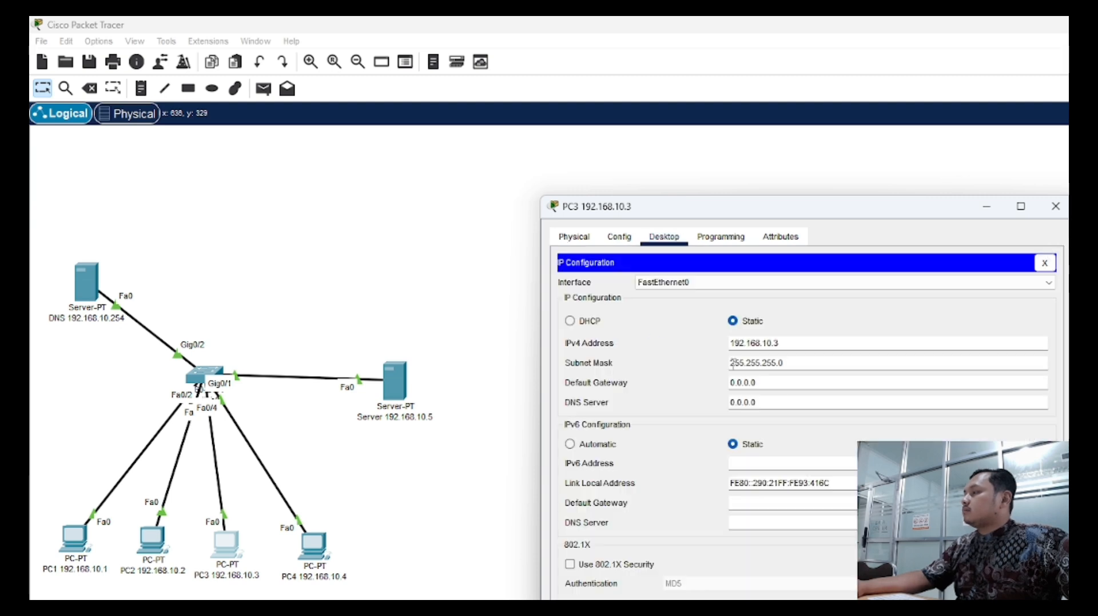
left_click_drag(775, 402, 730, 402)
key("ctrl+v")
left_click(1058, 208)
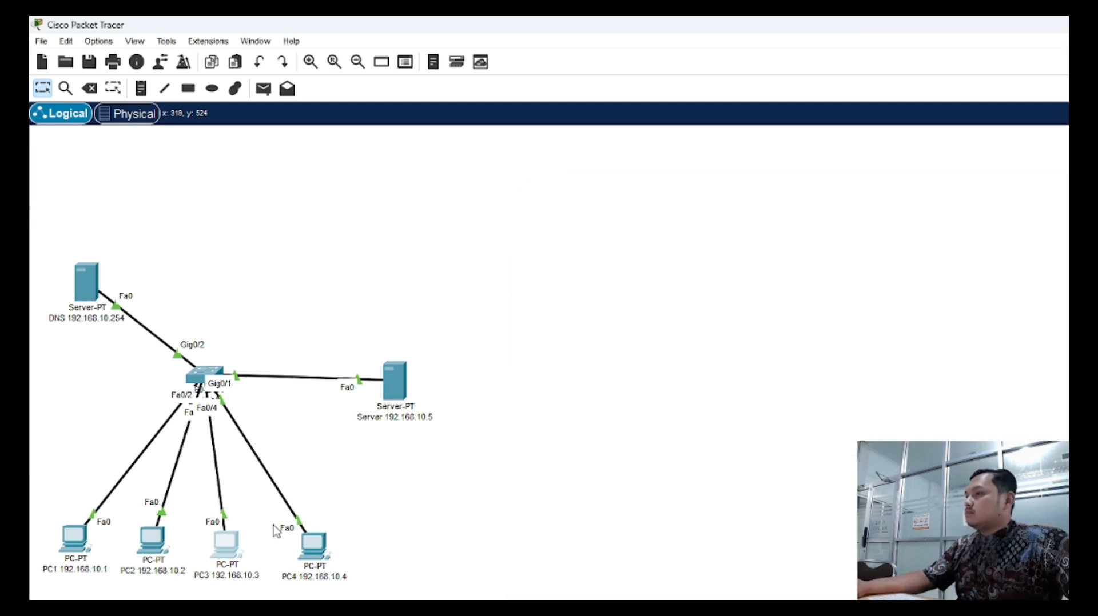
Set PC4's IPv4 DNS server to the copied address 192.168.10.254
left_click(314, 546)
left_click(582, 328)
left_click_drag(775, 402, 730, 403)
key("ctrl+v")
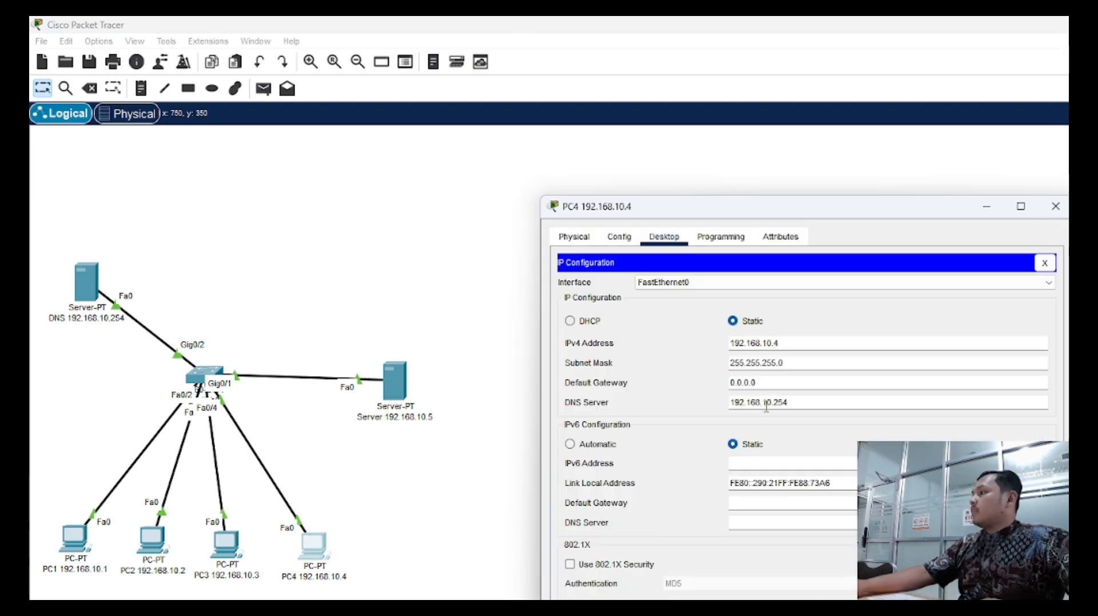
left_click(1056, 206)
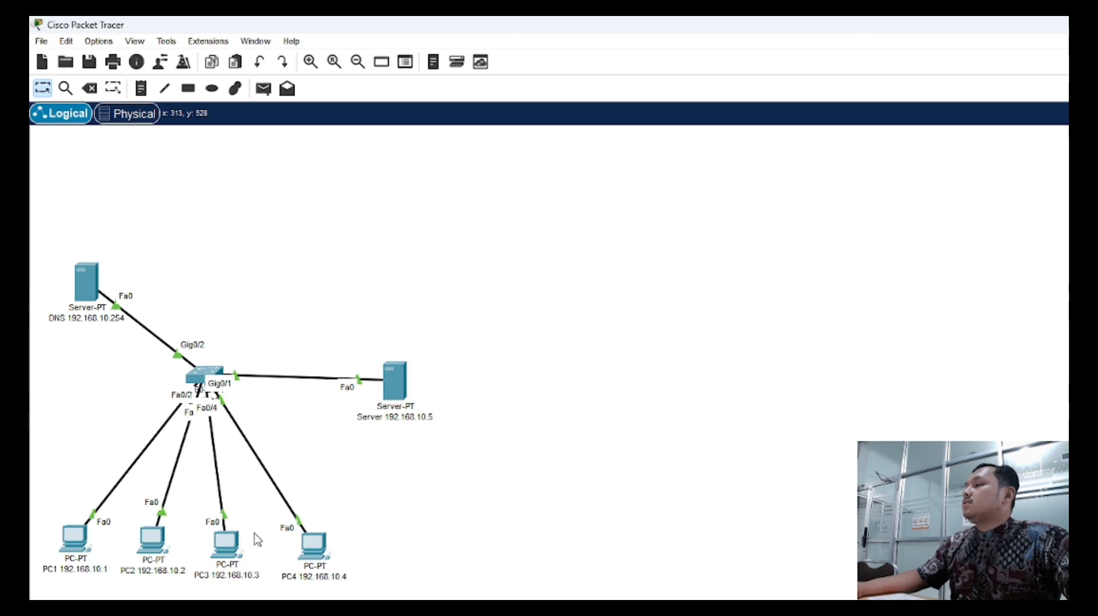
Test name resolution on PC1 by loading tugas2.com in its web browser, and close PC1's window
left_click(73, 537)
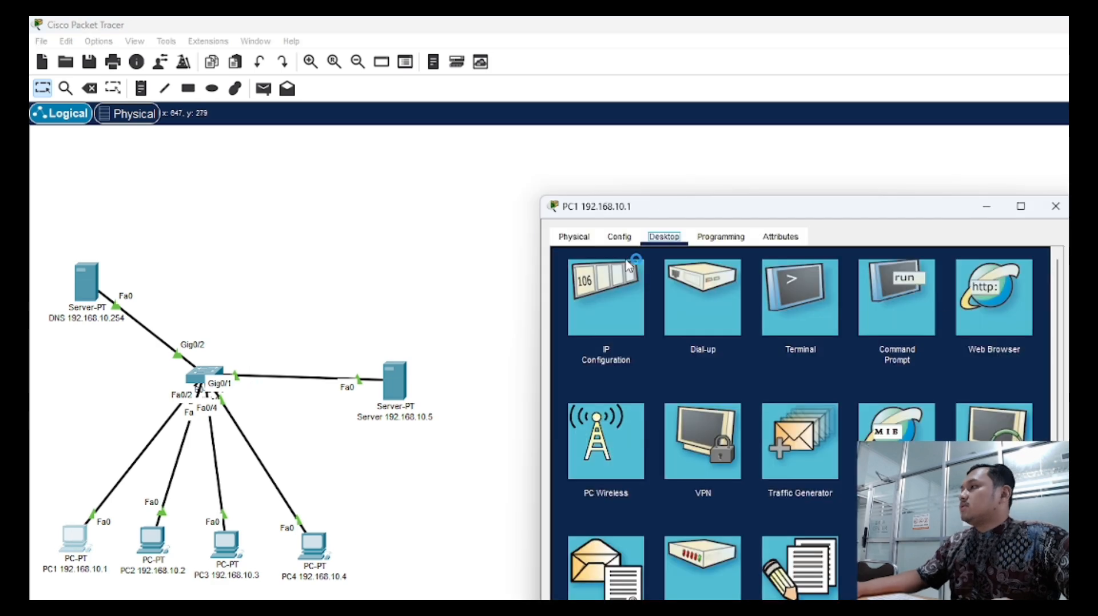
left_click(993, 297)
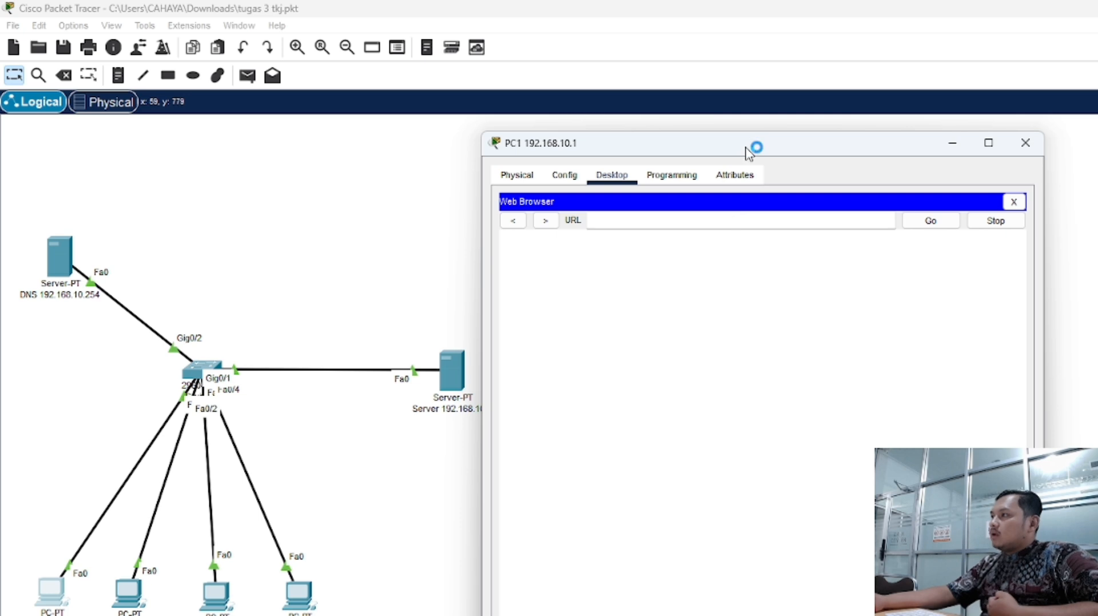
left_click_drag(746, 147, 764, 146)
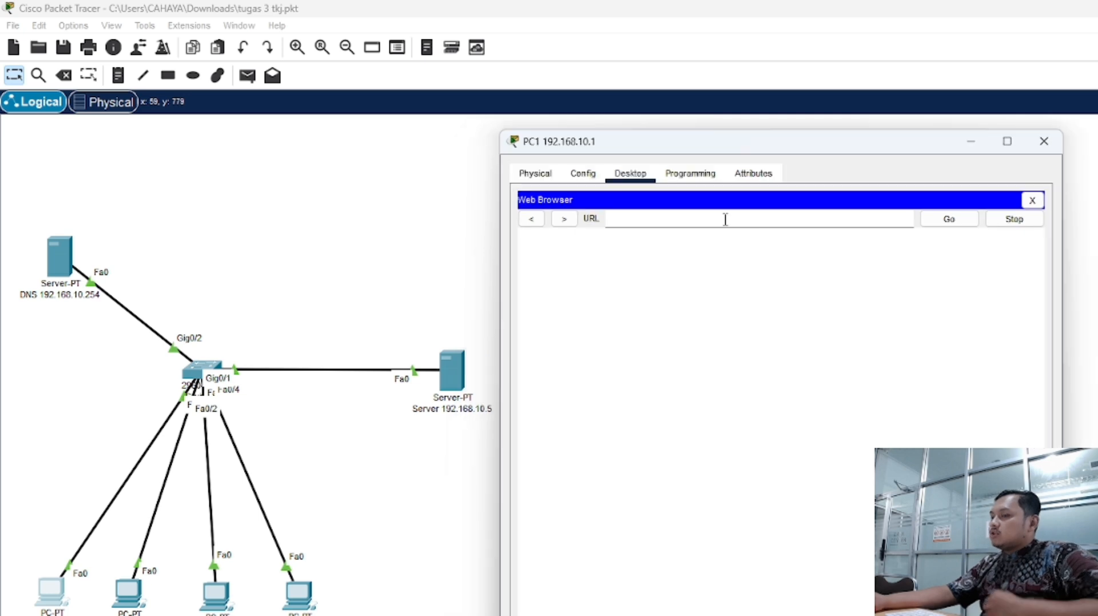
left_click(725, 219)
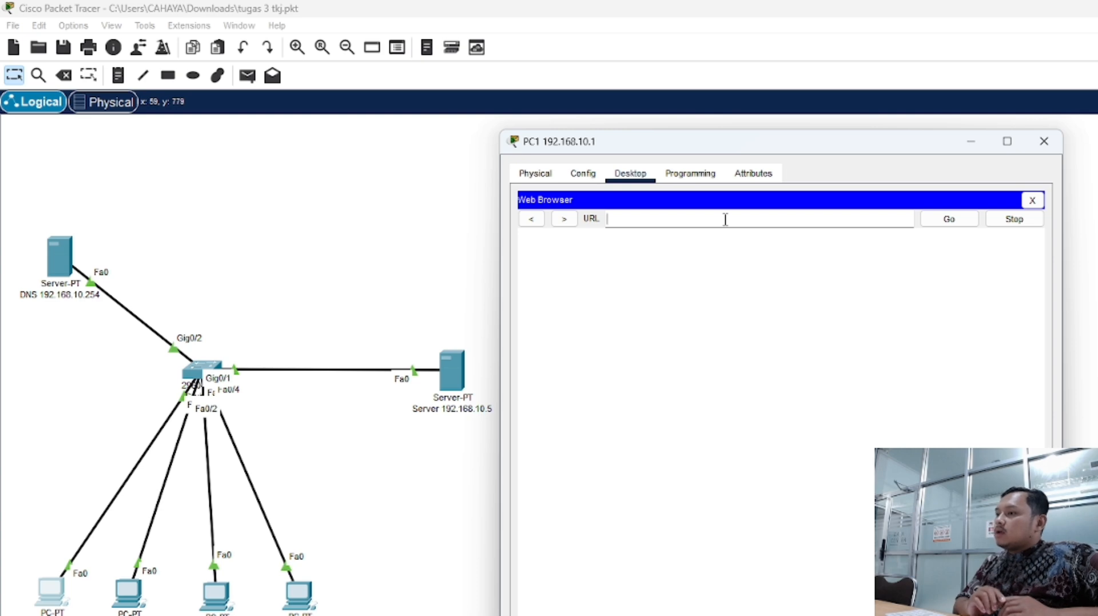
type("tu")
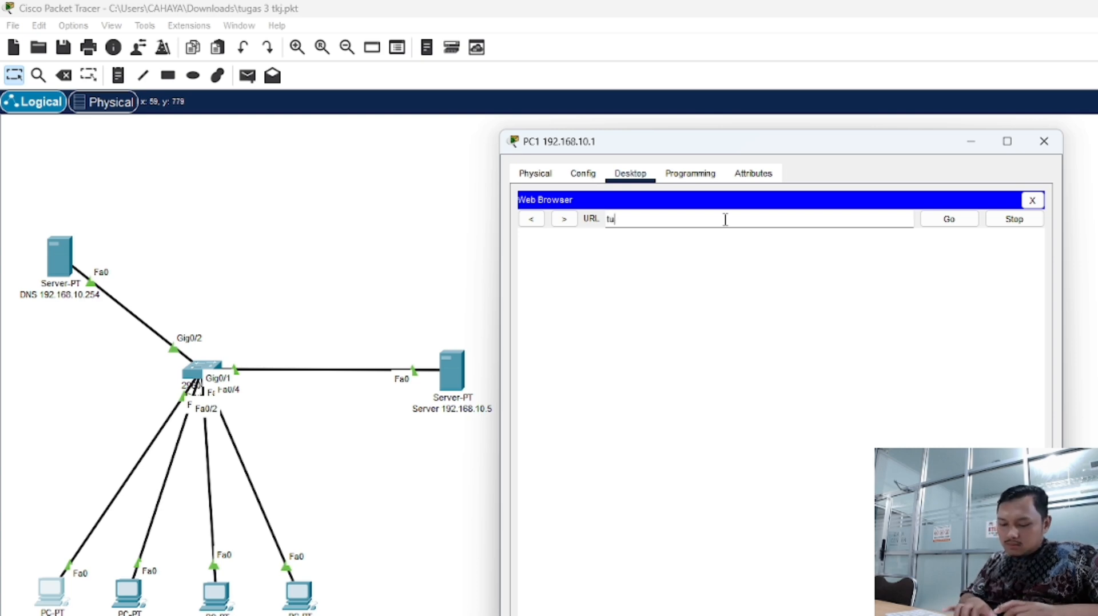
type("gas2.com")
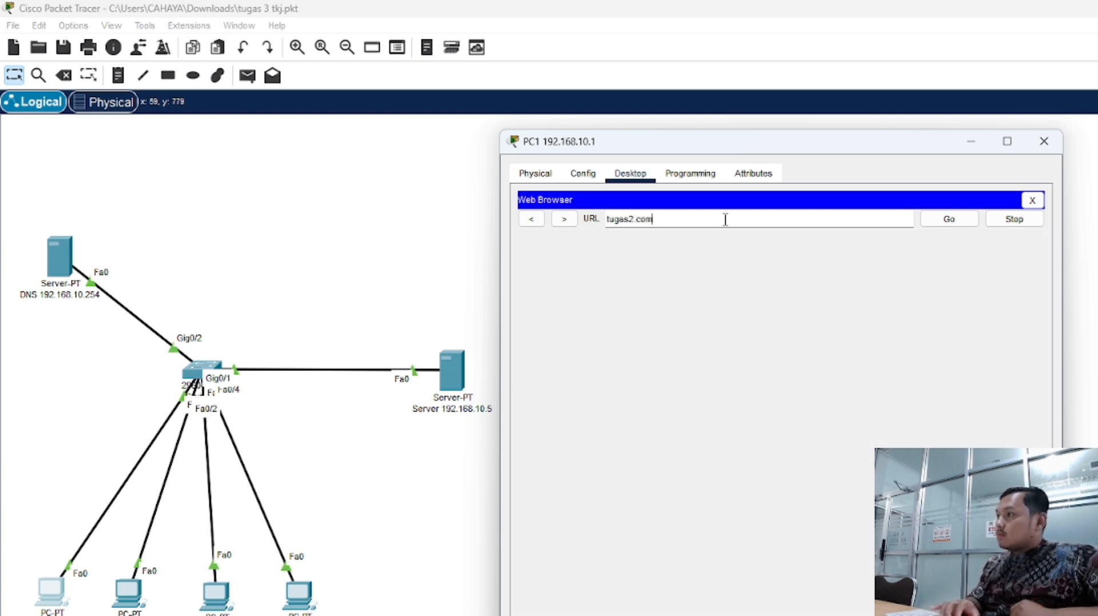
key("Return")
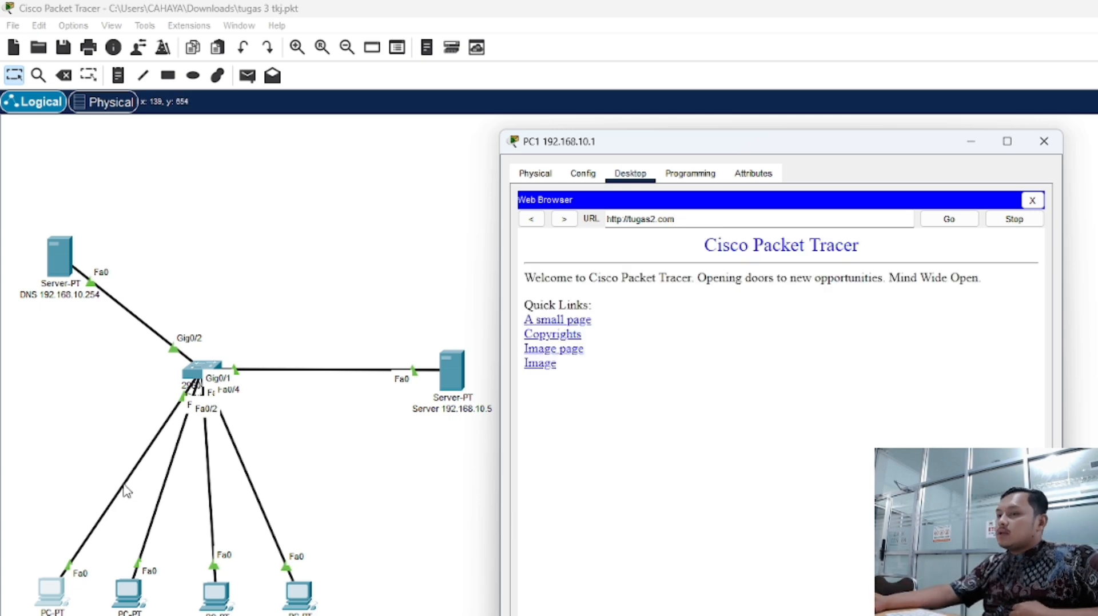
left_click(1044, 143)
Load tugas2.com in PC2's web browser to test its access to the HTTP server
double_click(127, 594)
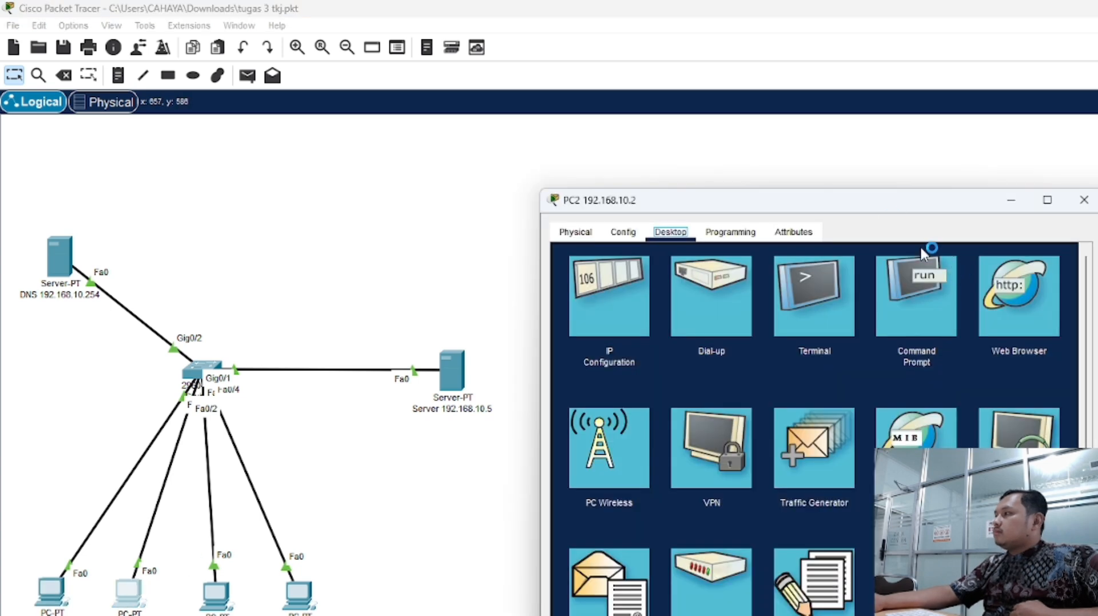
left_click(1018, 296)
type("tugas2")
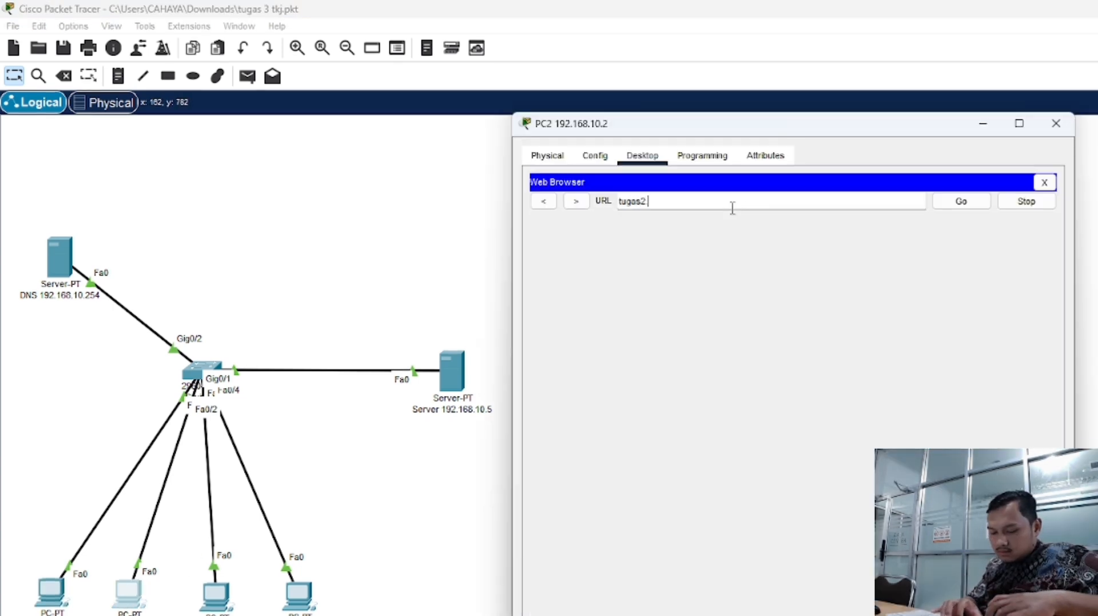
type(".com")
key("Return")
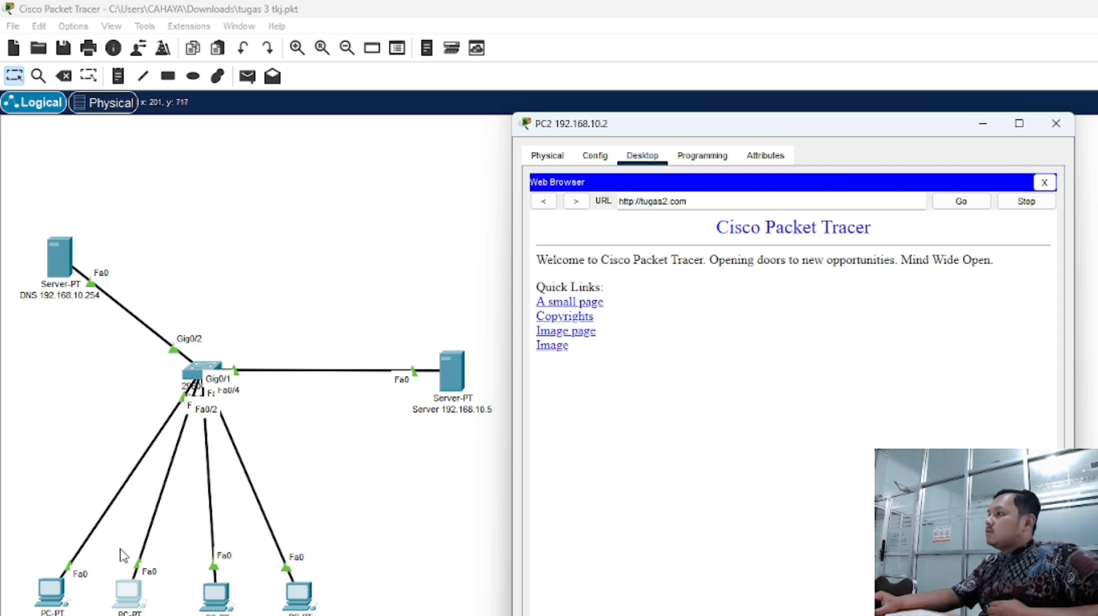
Load tugas2.com in PC3's web browser to test its access to the HTTP server, and close PC3's window
left_click(217, 601)
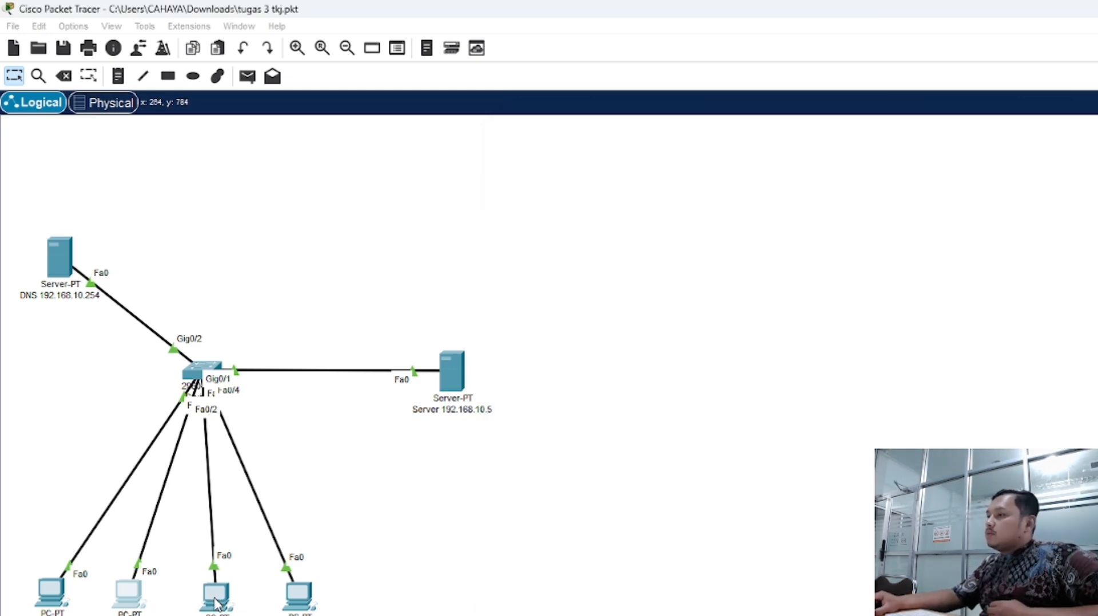
left_click(218, 601)
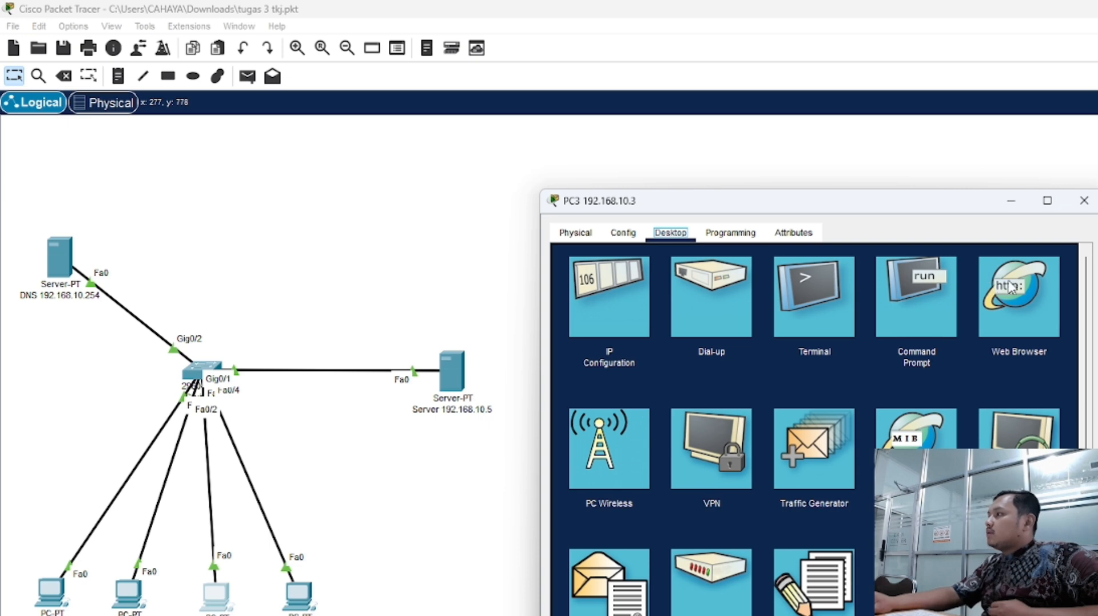
left_click(1010, 287)
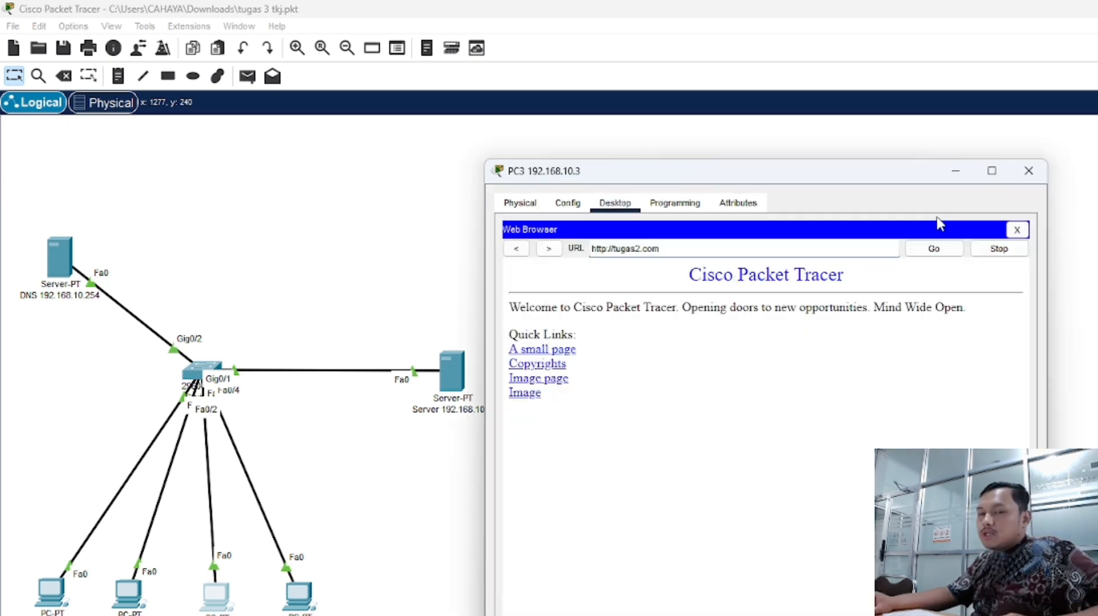
left_click(1025, 170)
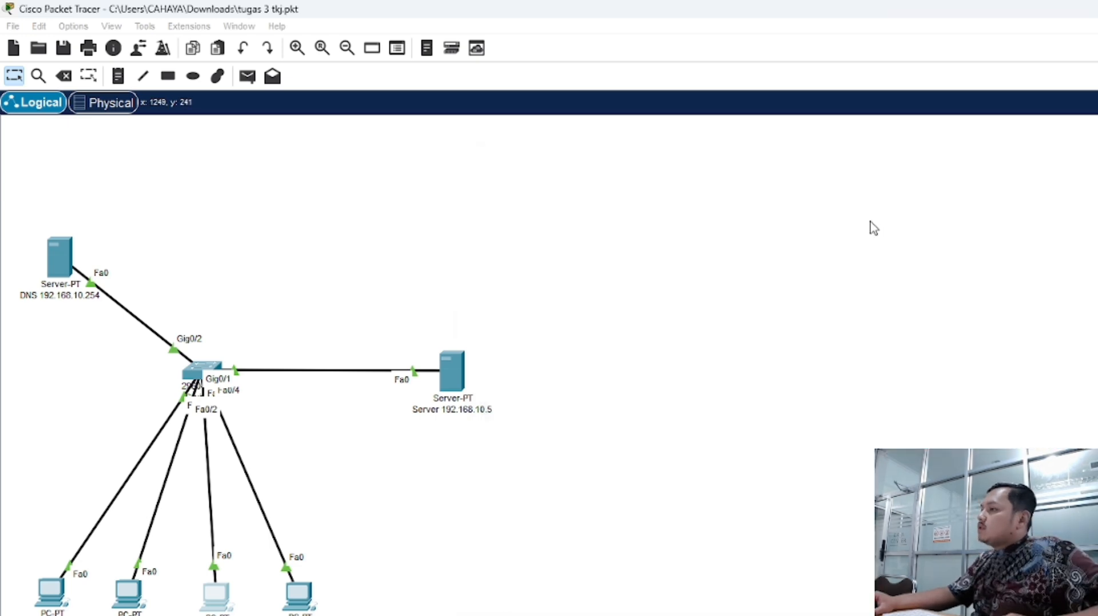
Load tugas2.com in PC4's web browser to test its access to the HTTP server, and close PC4's window
left_click(297, 607)
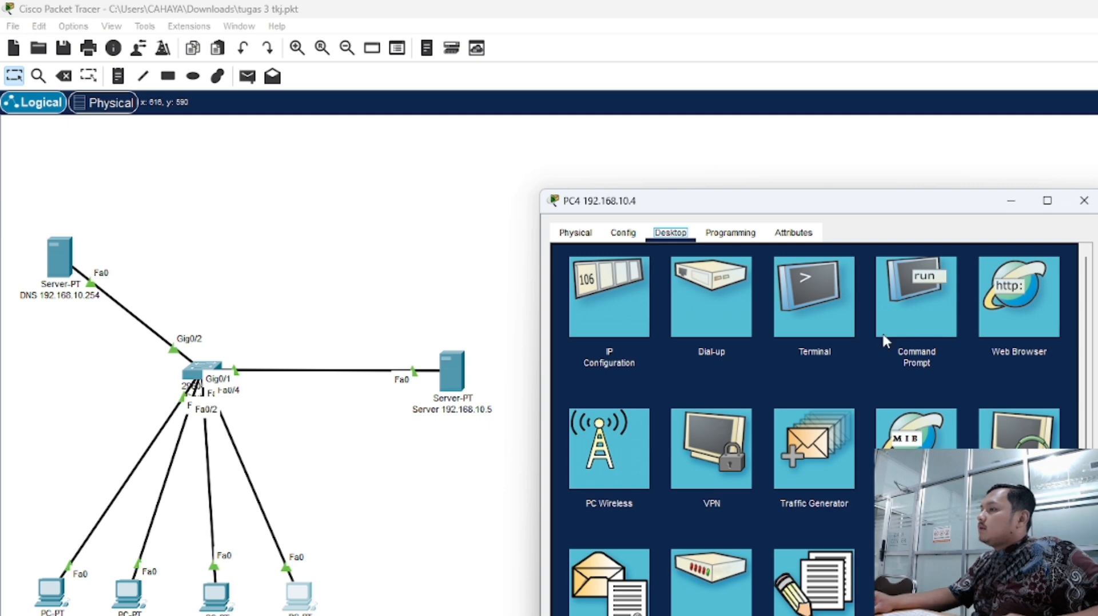
left_click(998, 310)
type("tugas")
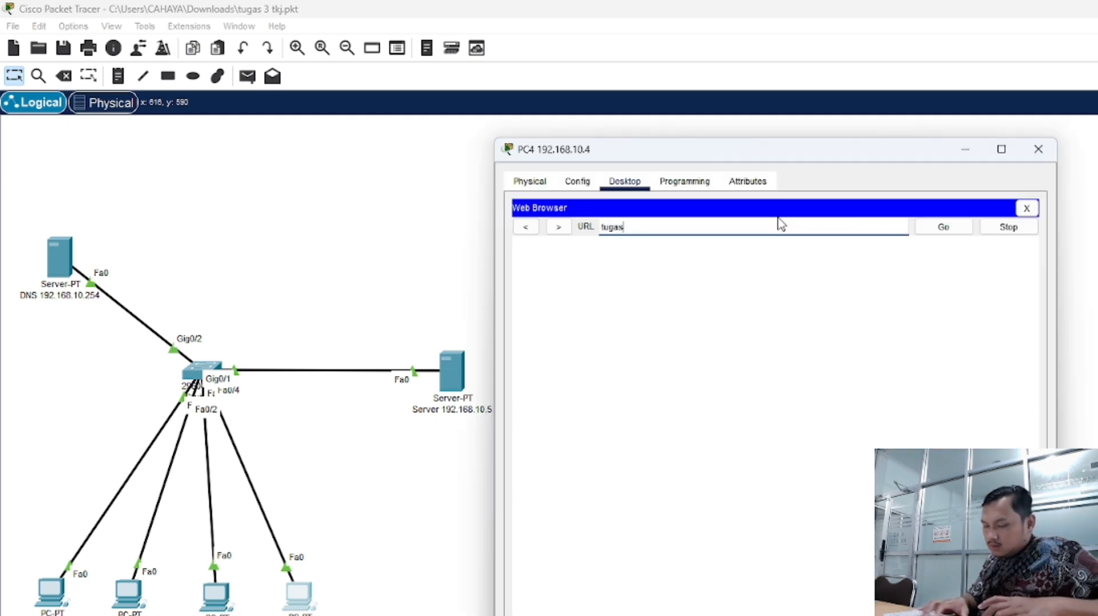
type("2.com")
key("Return")
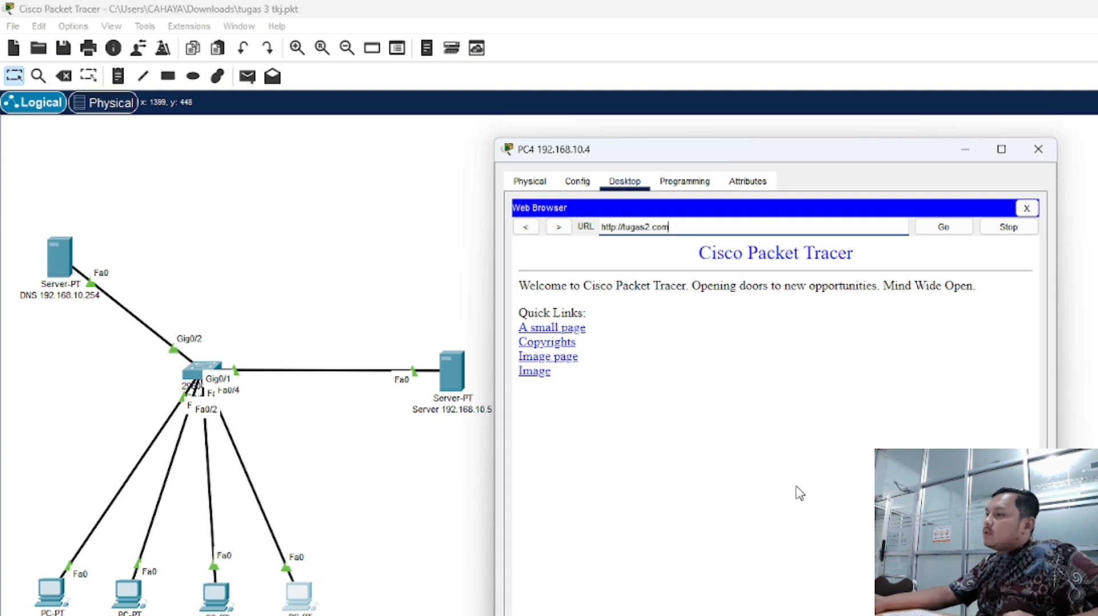
left_click(1039, 150)
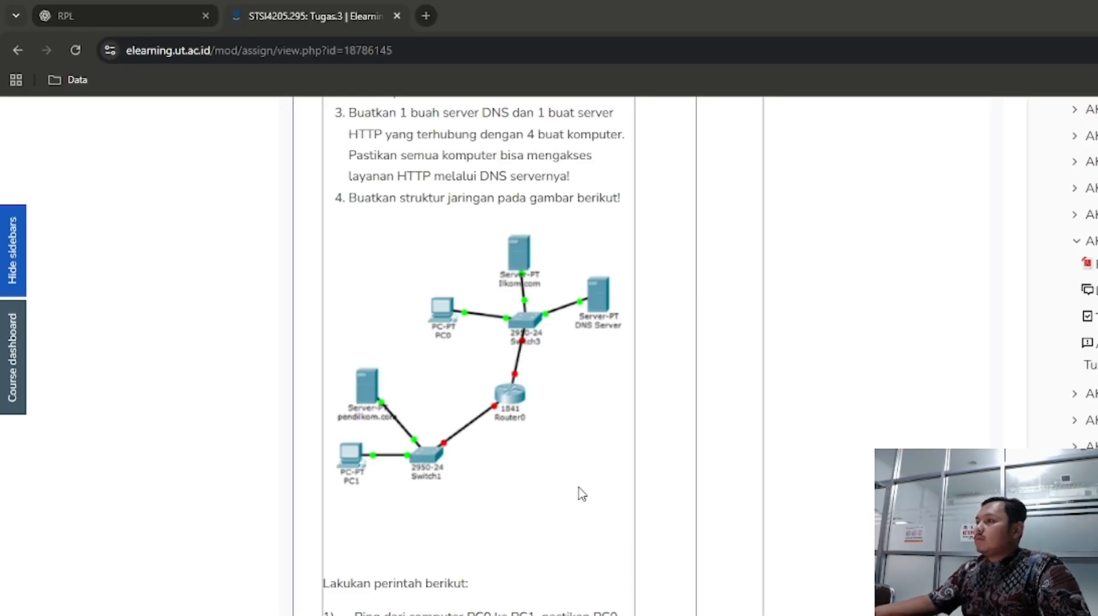
Check the task 4 network diagram on the assignment page, and place two PCs in the empty Packet Tracer workspace, one well above the other
scroll(580, 492, "up", 3)
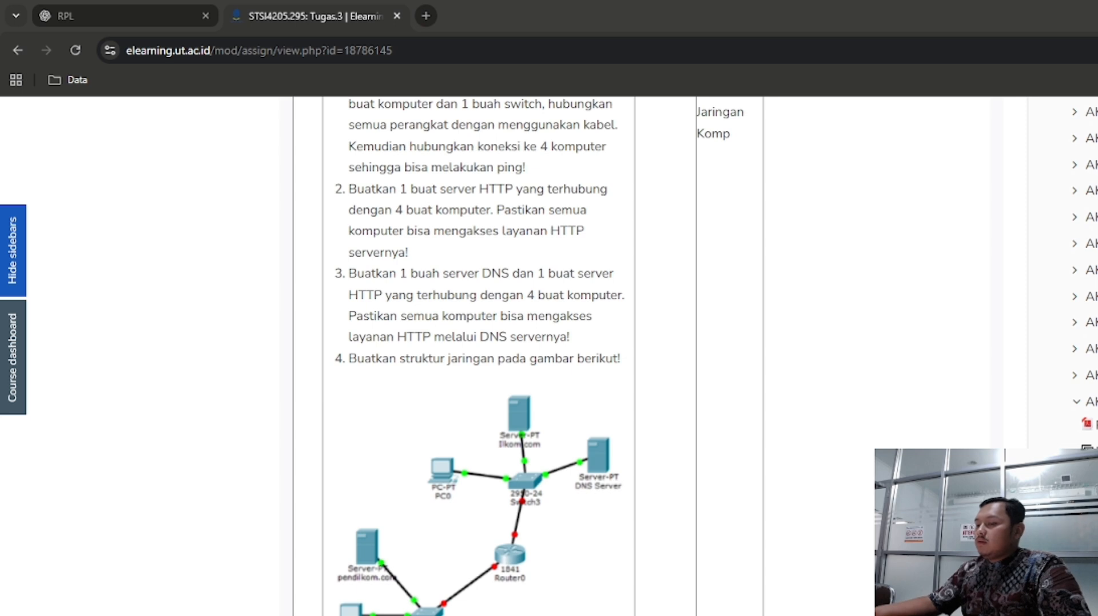
scroll(477, 466, "down", 2)
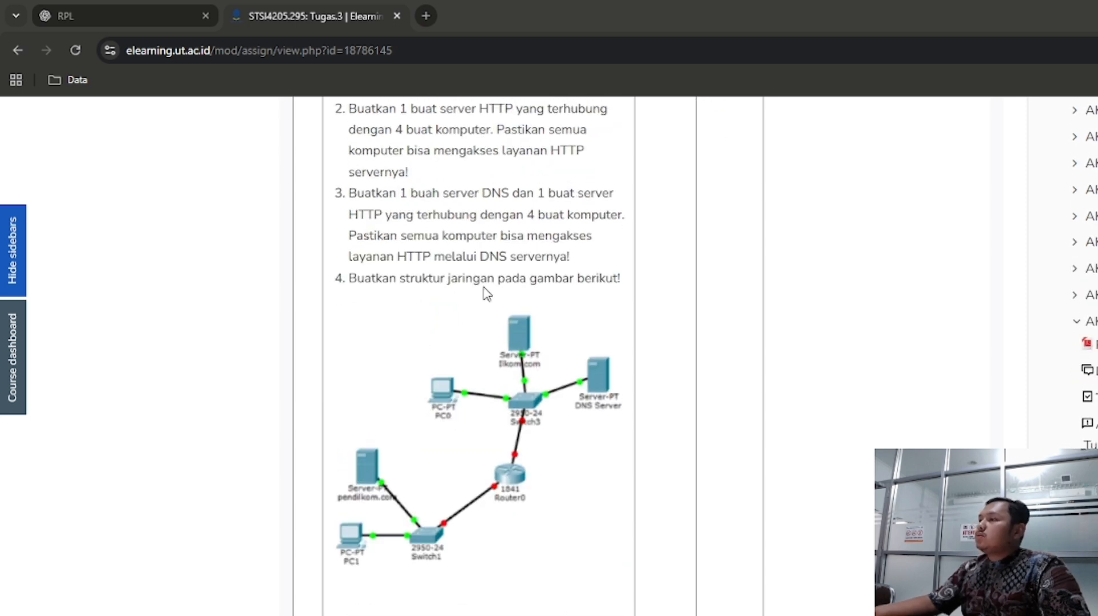
scroll(480, 457, "down", 2)
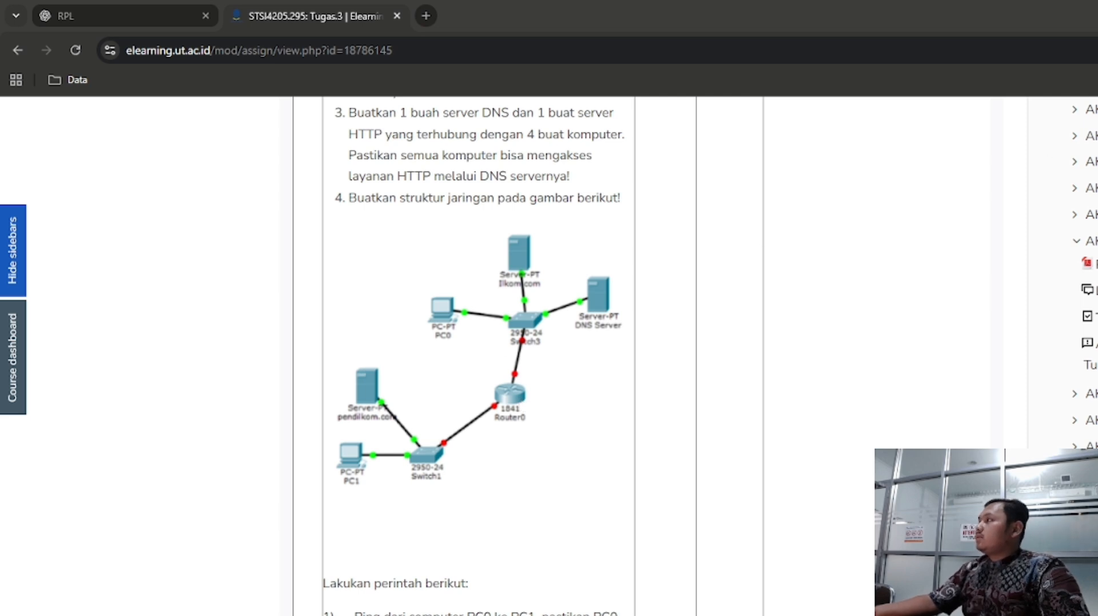
key("alt+Tab")
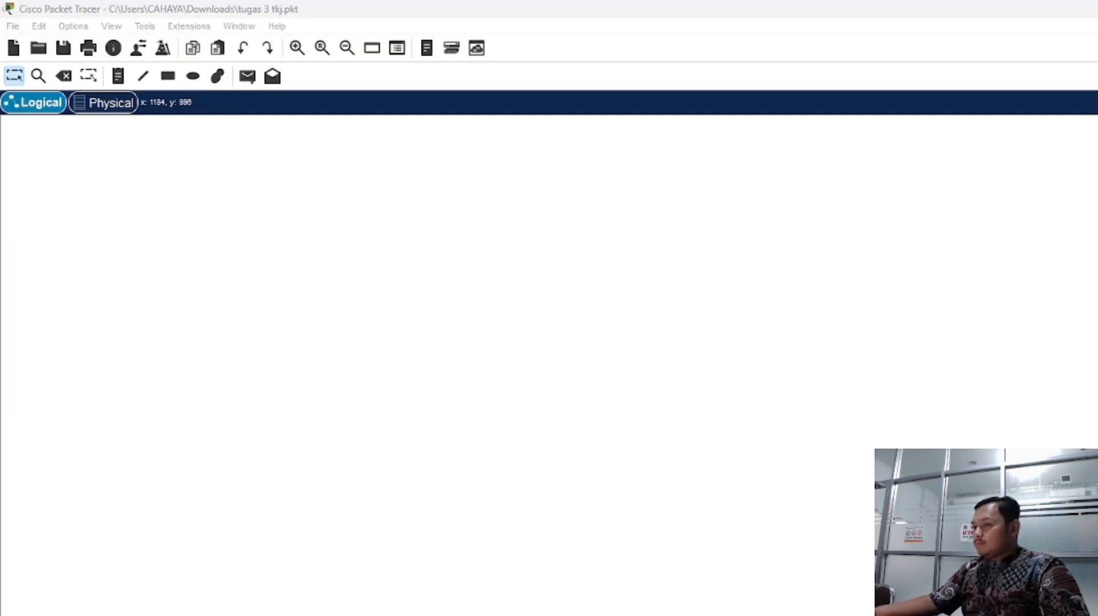
left_click(163, 565)
left_click(215, 316)
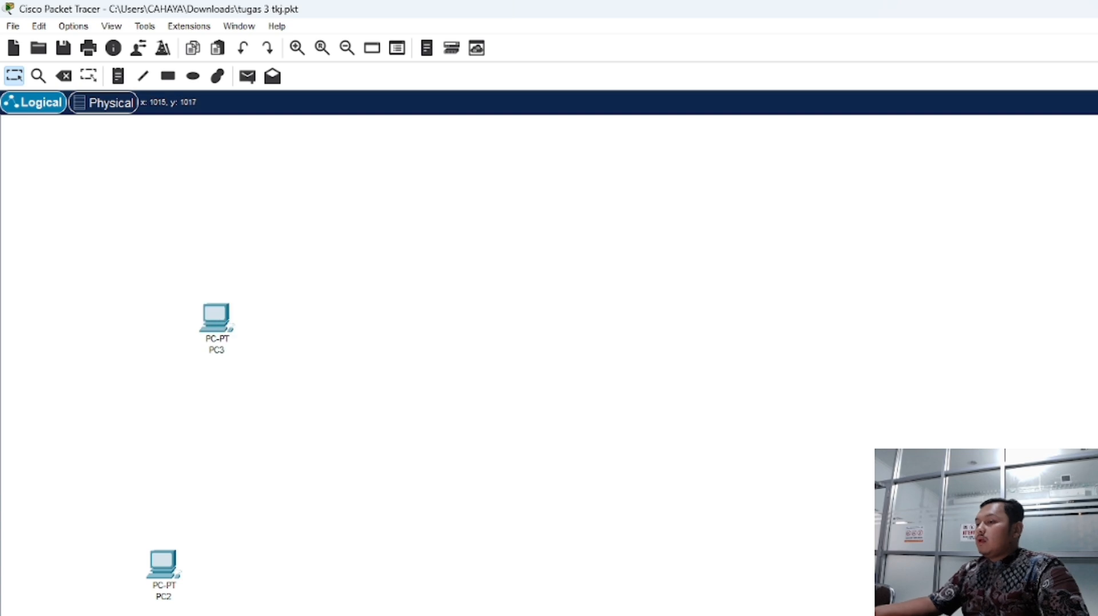
Place two servers near PC3 and a third beside PC2, moving PC2 aside so the lower server stands to its left
left_click(344, 209)
left_click(463, 315)
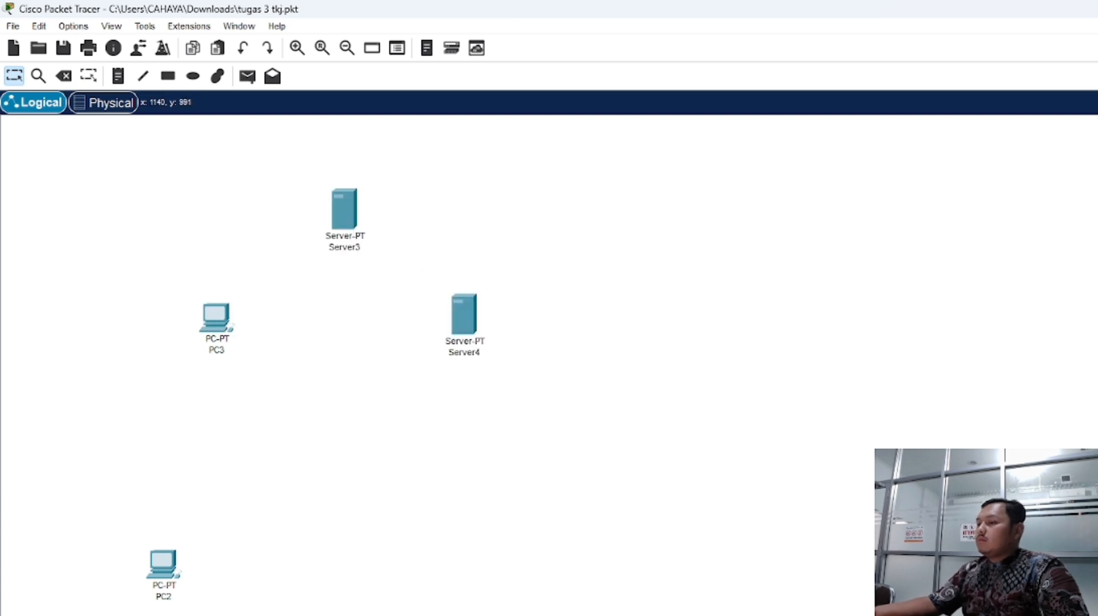
left_click(266, 611)
key("Delete")
mouse_move(268, 611)
left_mouse_down()
mouse_move(177, 609)
mouse_move(178, 526)
mouse_move(264, 610)
left_mouse_up()
left_click_drag(176, 524, 170, 548)
left_click(170, 547)
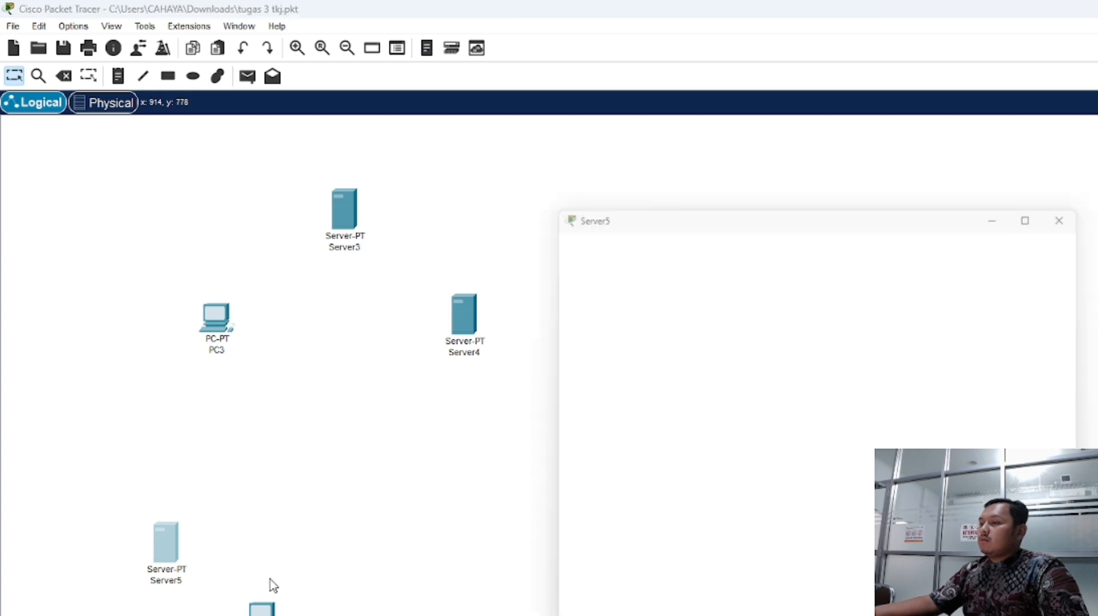
mouse_move(263, 613)
left_mouse_down()
mouse_move(276, 566)
mouse_move(272, 615)
left_mouse_up()
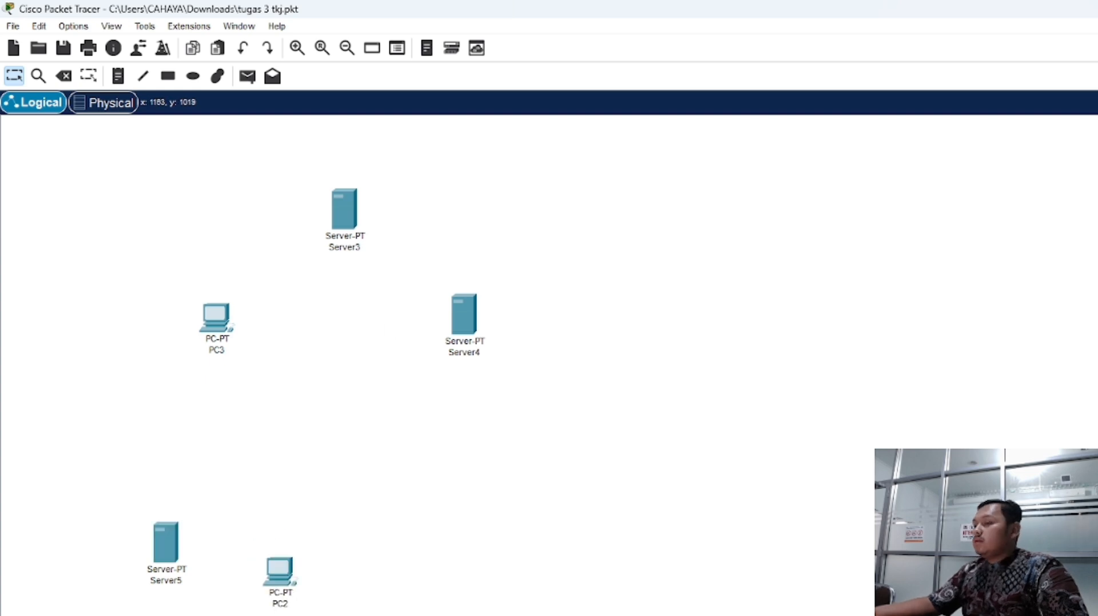
Place two 2960-24TT switches and a 2811 router in the space between the upper and lower devices
left_click(317, 396)
left_click(374, 479)
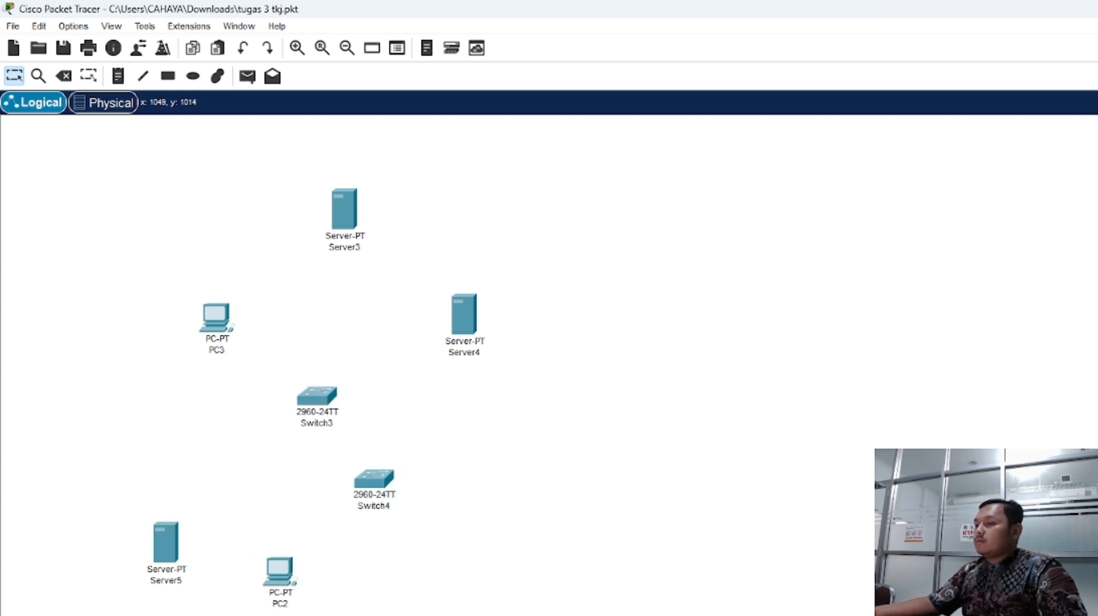
left_click(429, 500)
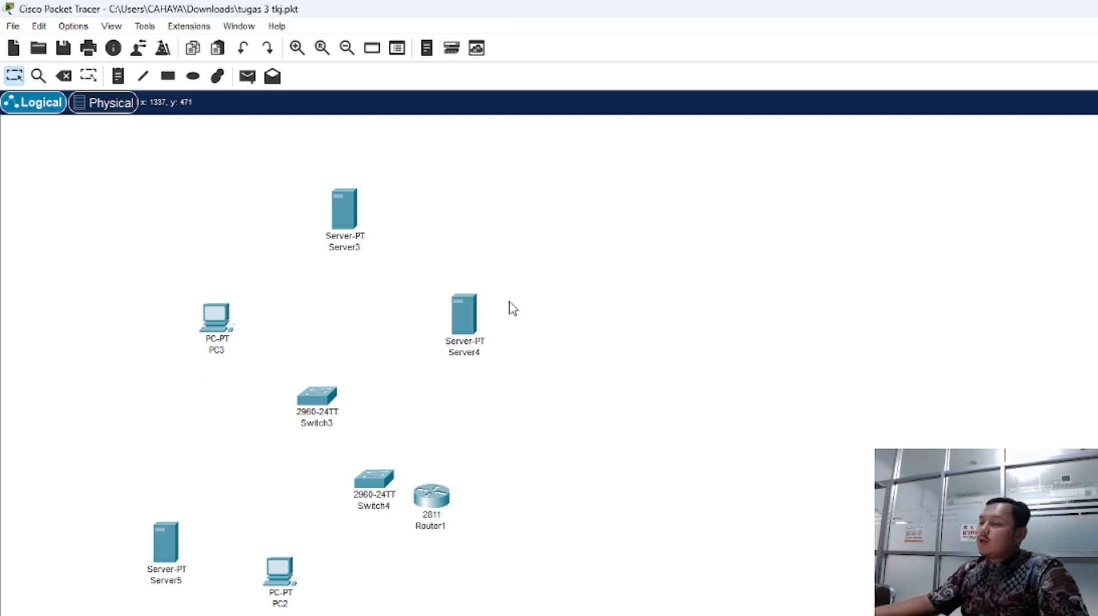
Move Server3, Server4 and PC3 higher in the workspace to form the upper network group
left_click_drag(469, 320, 499, 235)
left_click_drag(344, 193, 353, 131)
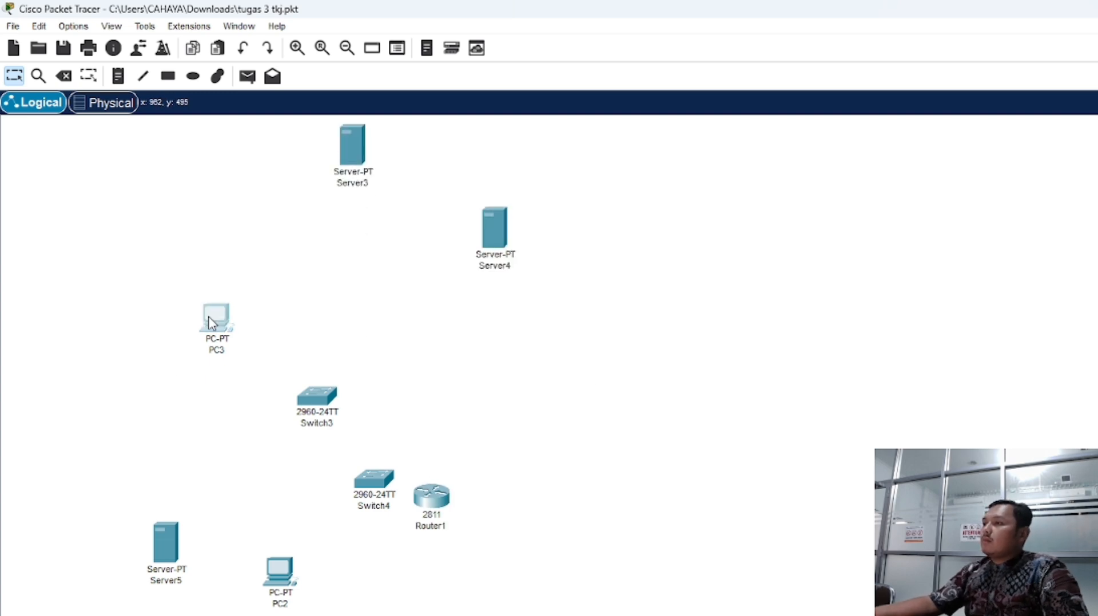
left_click_drag(209, 319, 258, 200)
left_click_drag(352, 141, 386, 159)
left_click_drag(258, 204, 252, 220)
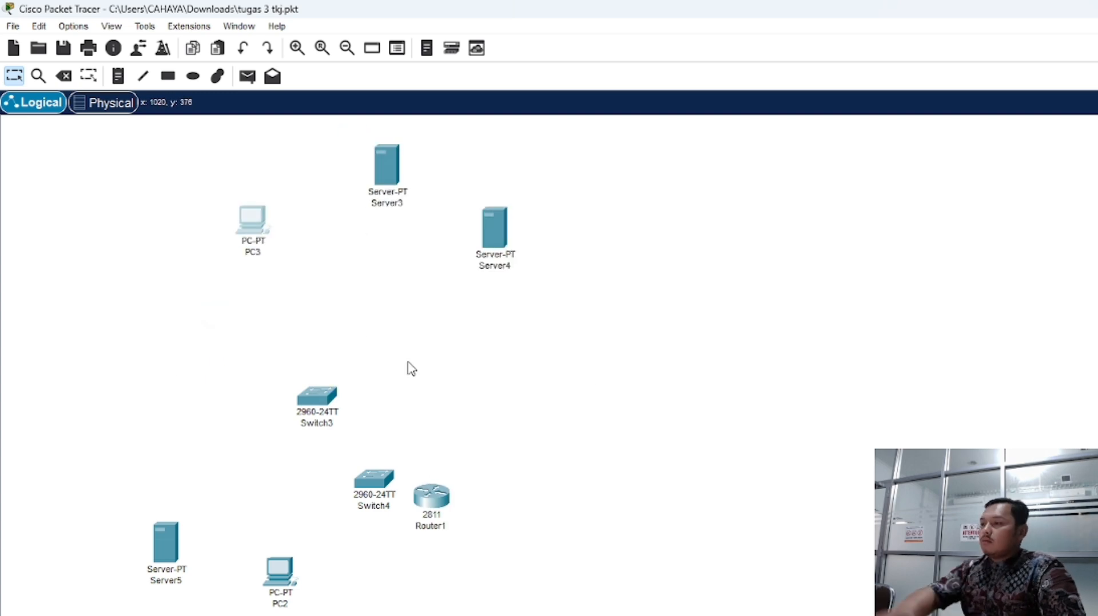
Position one switch below the upper group, the other above the lower group, and the router between the two switches
left_click_drag(320, 397, 366, 293)
left_click_drag(374, 480, 328, 457)
left_click_drag(429, 502, 404, 380)
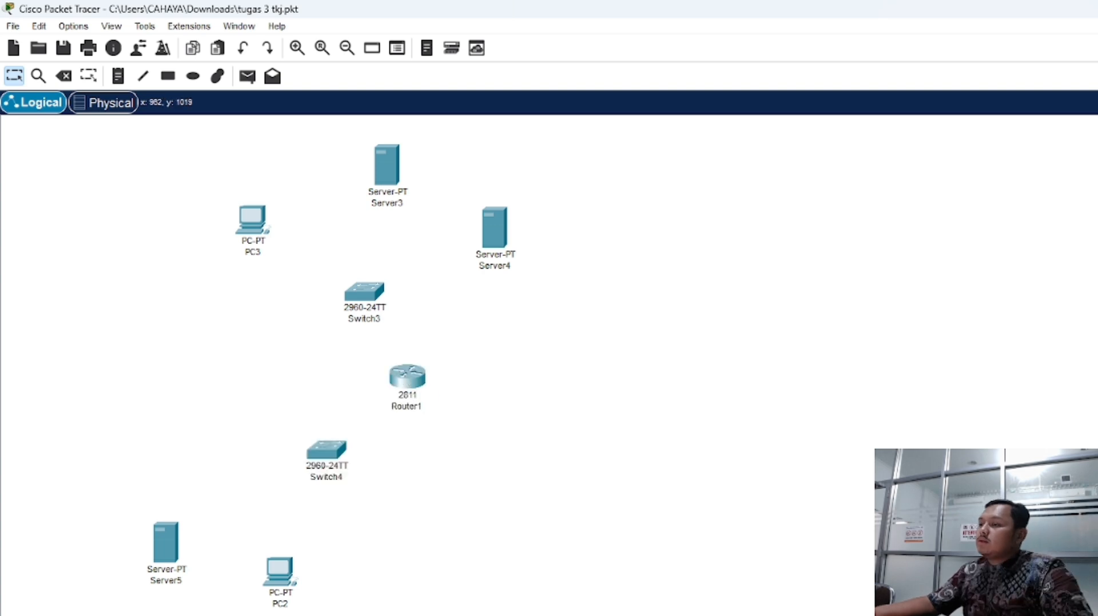
Cable PC2 to Switch4's FastEthernet0/1 port, and Switch4's GigabitEthernet0/1 port to Server5's FastEthernet0 port
left_click(281, 558)
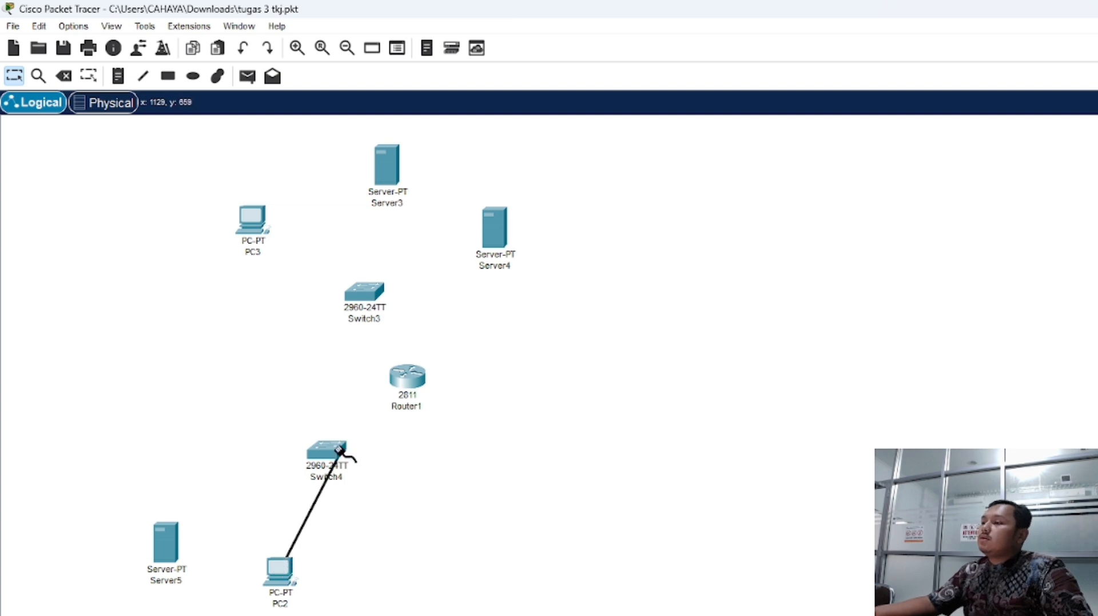
left_click(339, 450)
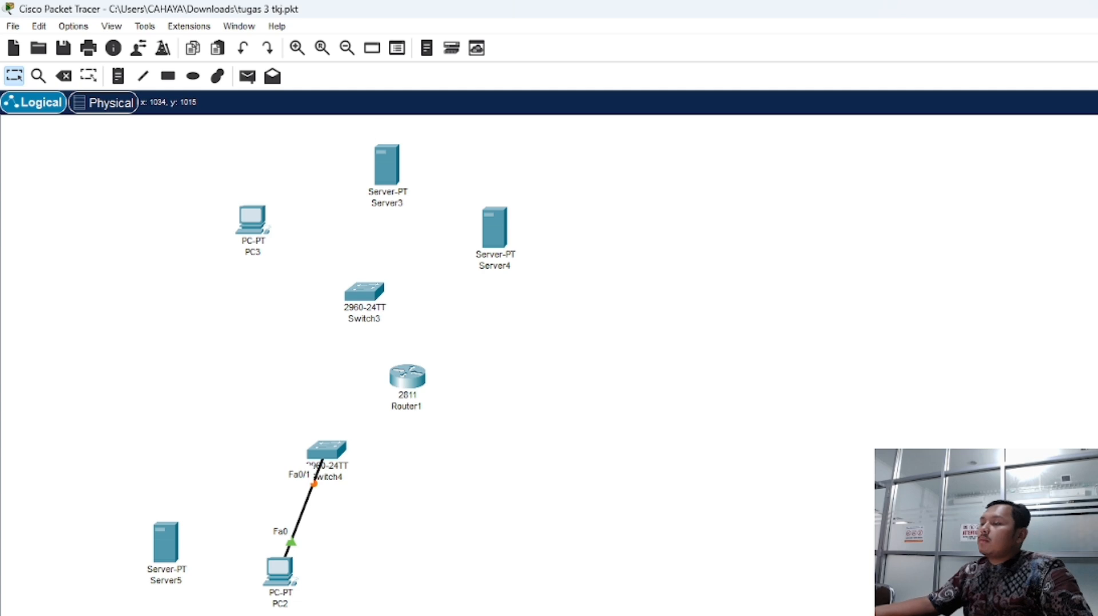
left_click(323, 452)
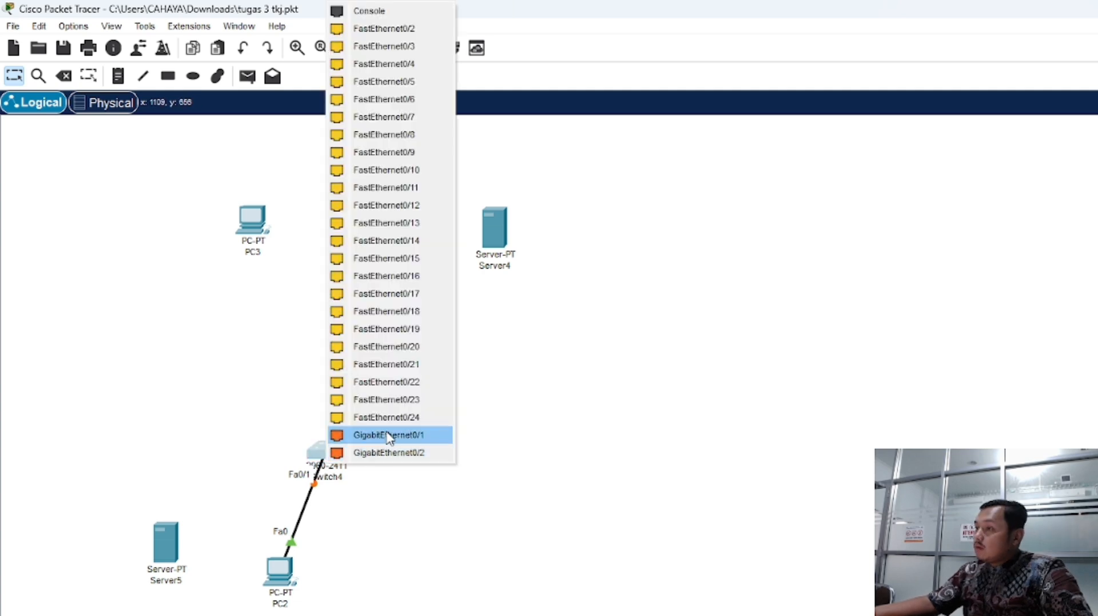
left_click(389, 436)
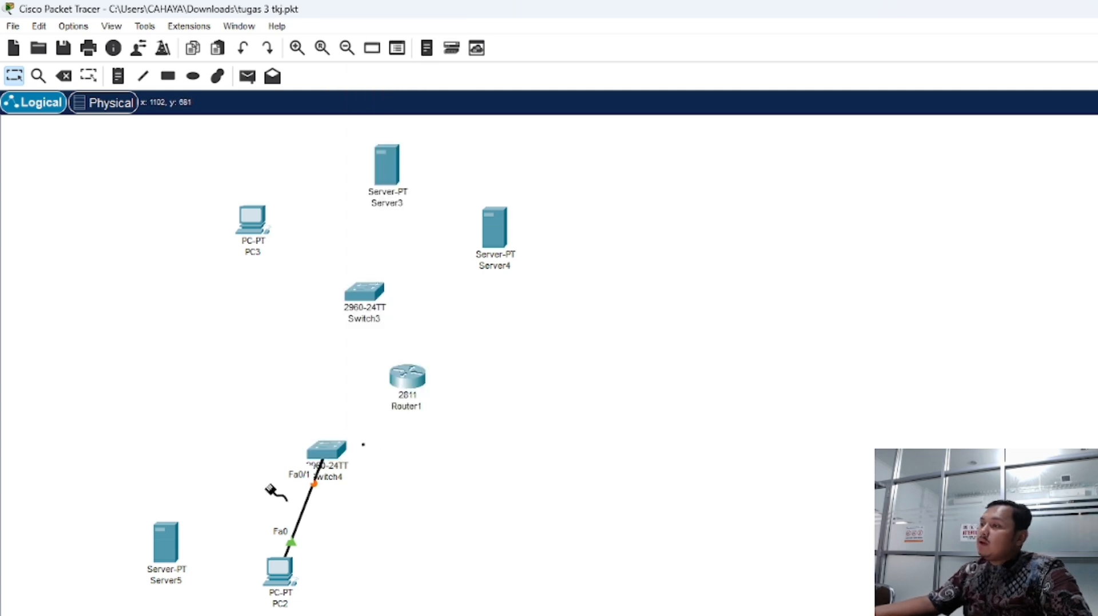
left_click(168, 550)
left_click(220, 560)
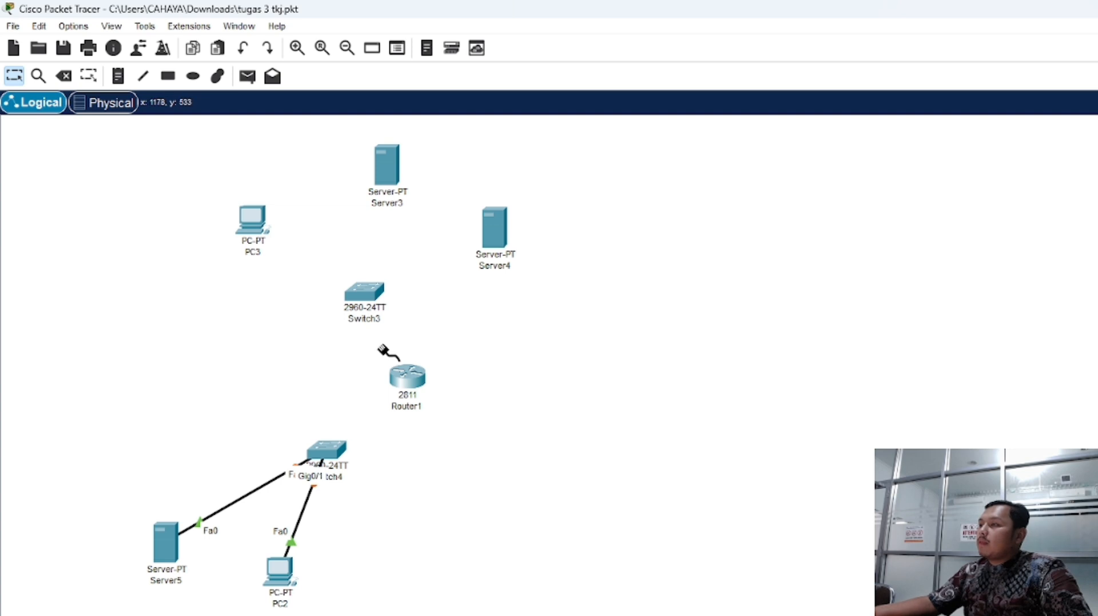
Cable PC3's FastEthernet0 port to Switch3's FastEthernet0/1 port
left_click(252, 220)
left_click(308, 284)
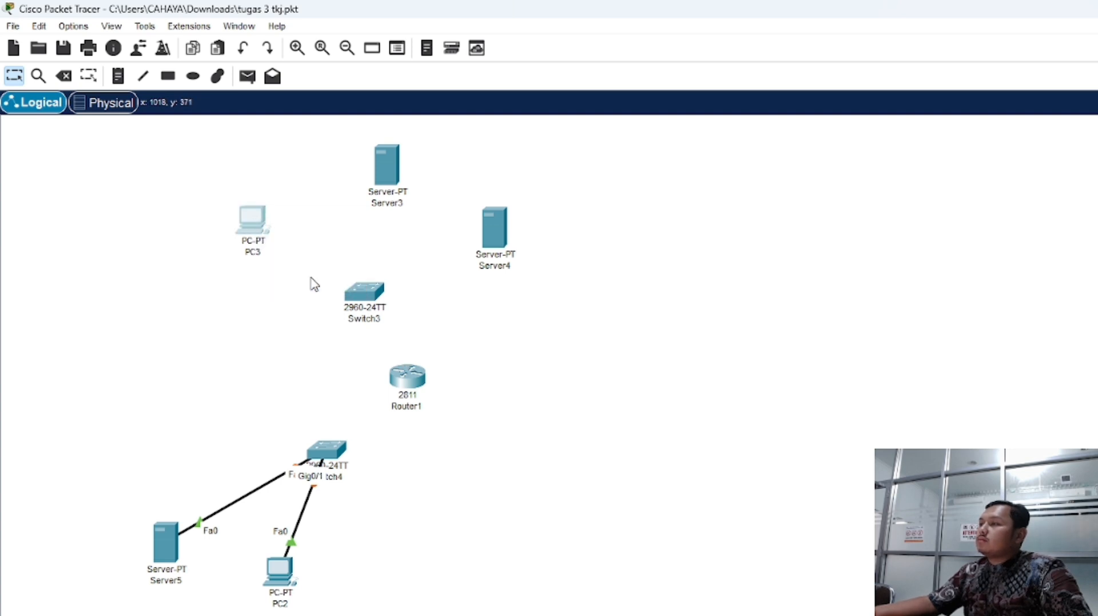
left_click(359, 292)
left_click(414, 325)
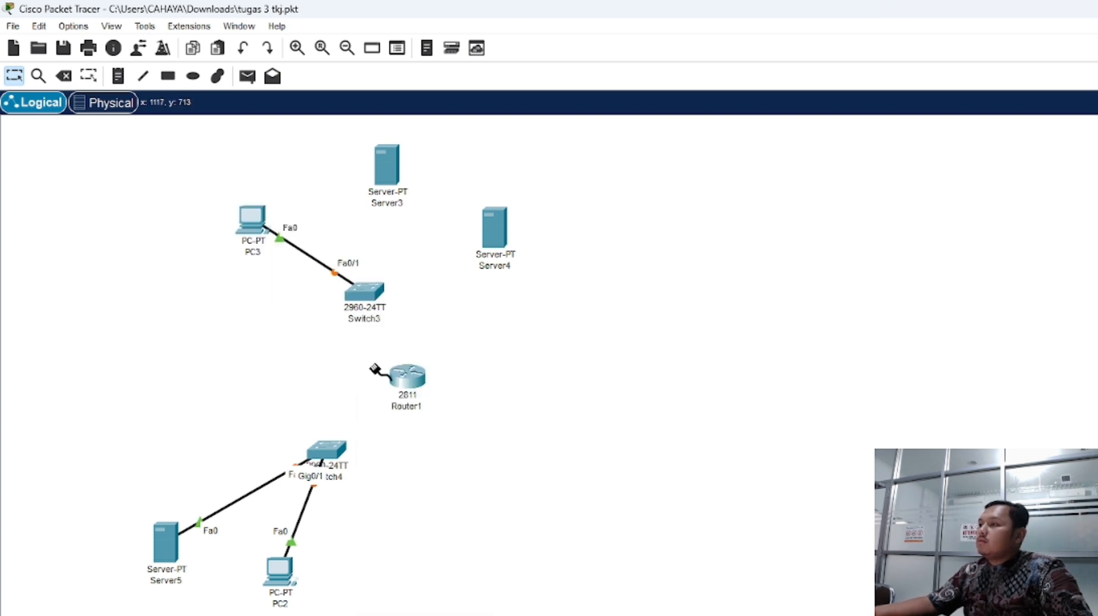
Cable Server3's FastEthernet0 port to Switch3's GigabitEthernet0/1 port
left_click(389, 174)
left_click(436, 185)
left_click(365, 291)
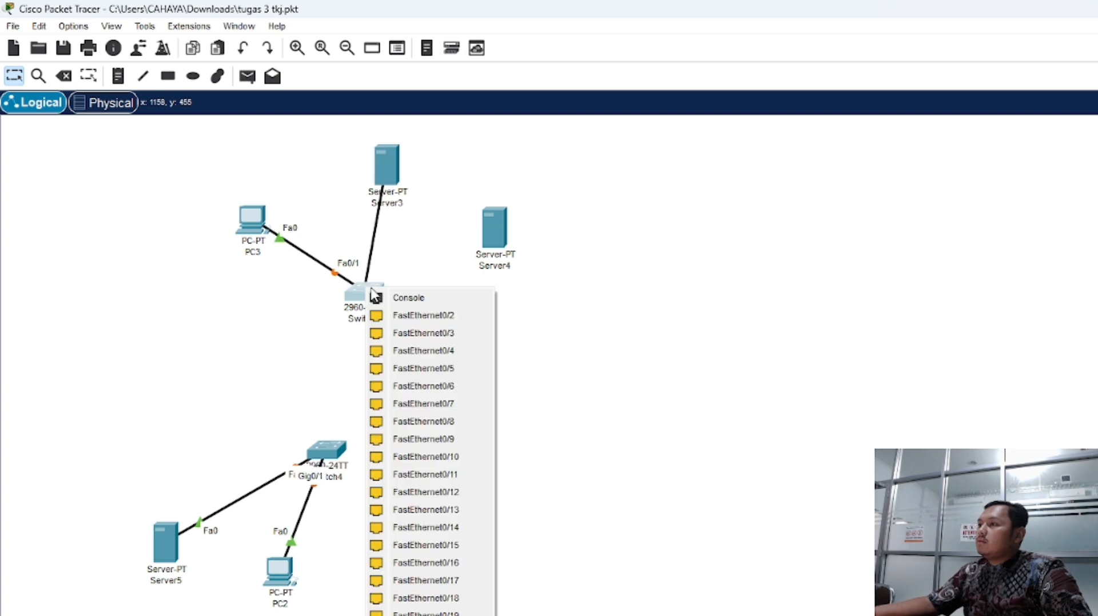
left_click(425, 615)
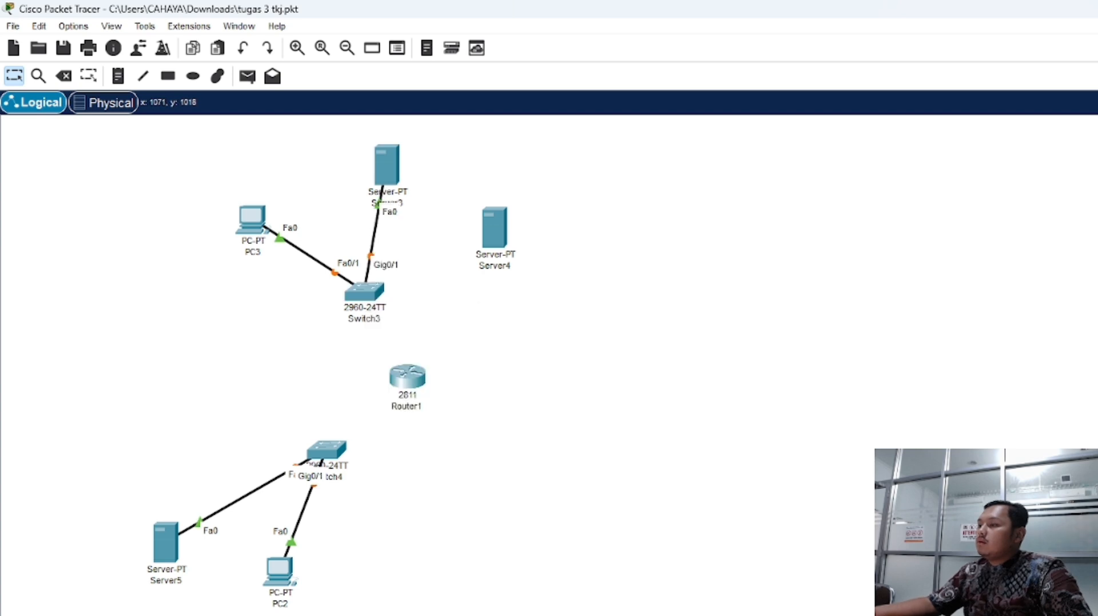
Cable Server4's FastEthernet0 port to Switch3's GigabitEthernet0/2 port
left_click(495, 233)
left_click(524, 249)
left_click(375, 295)
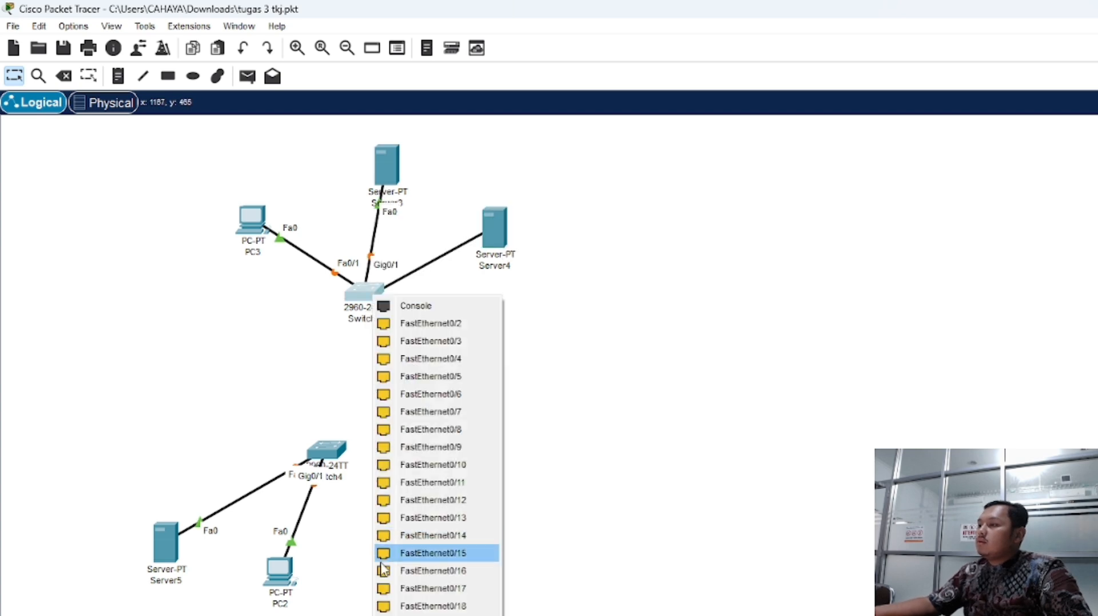
left_click(424, 611)
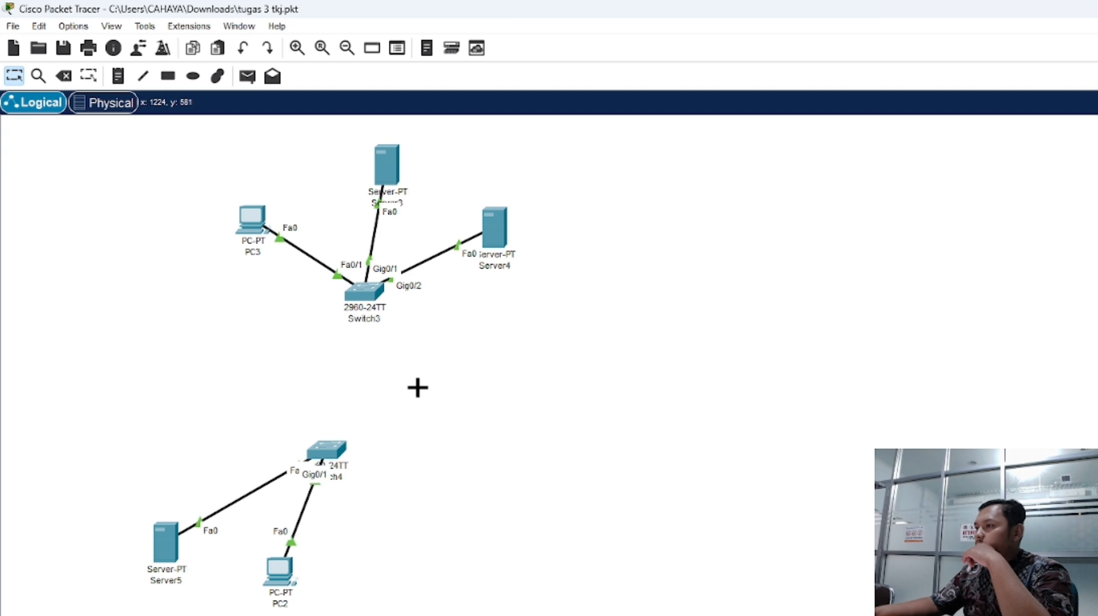
Place a replacement 2811 router between the two switches and rename it Router 192.168.40.1
left_click(417, 387)
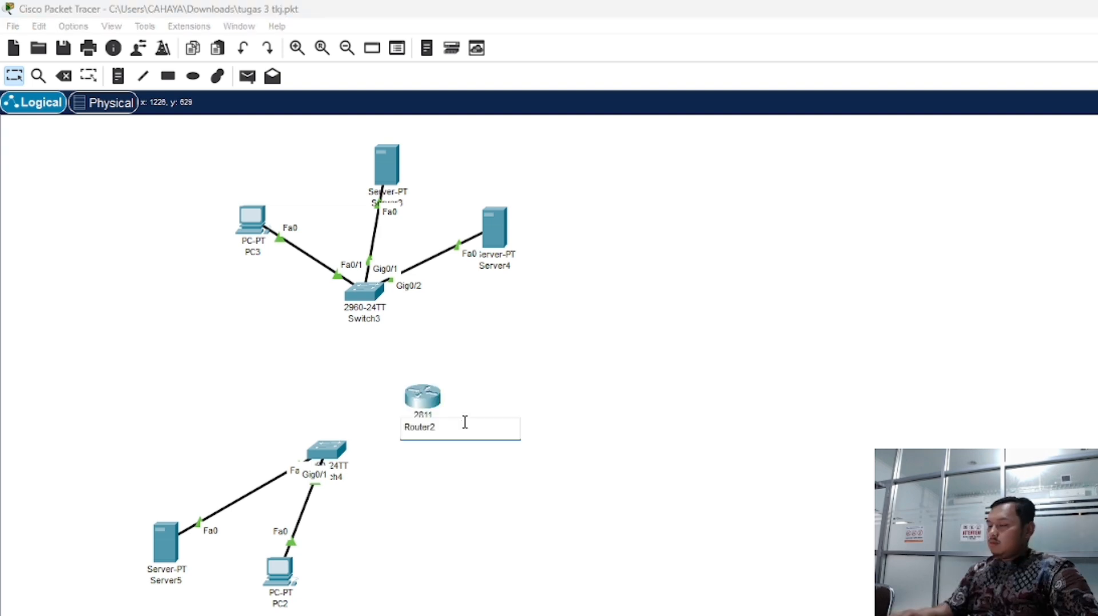
key("BackSpace")
type("192")
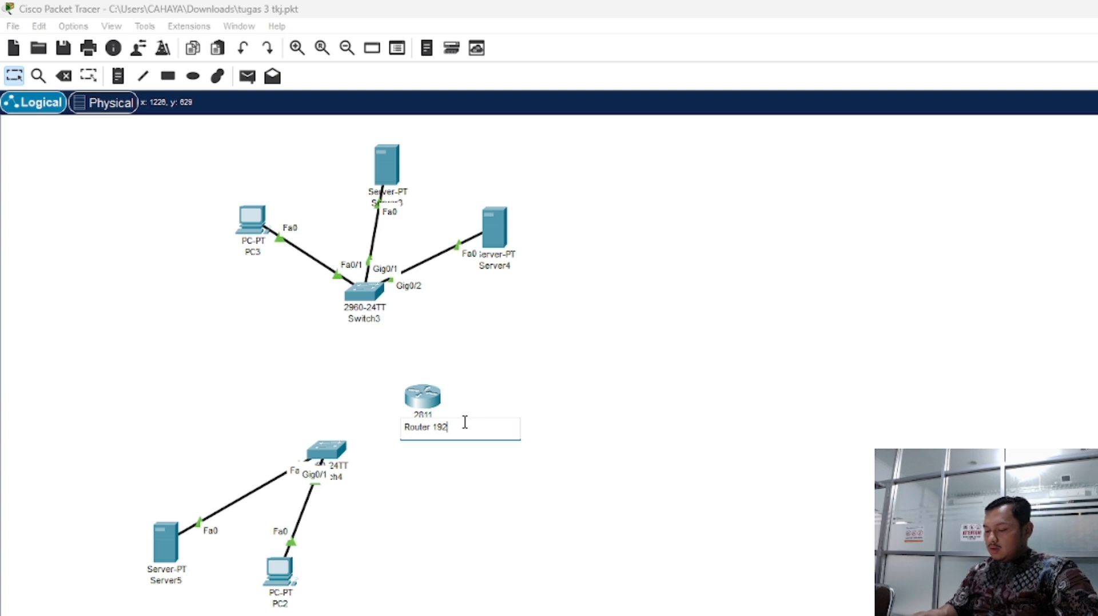
type(".168")
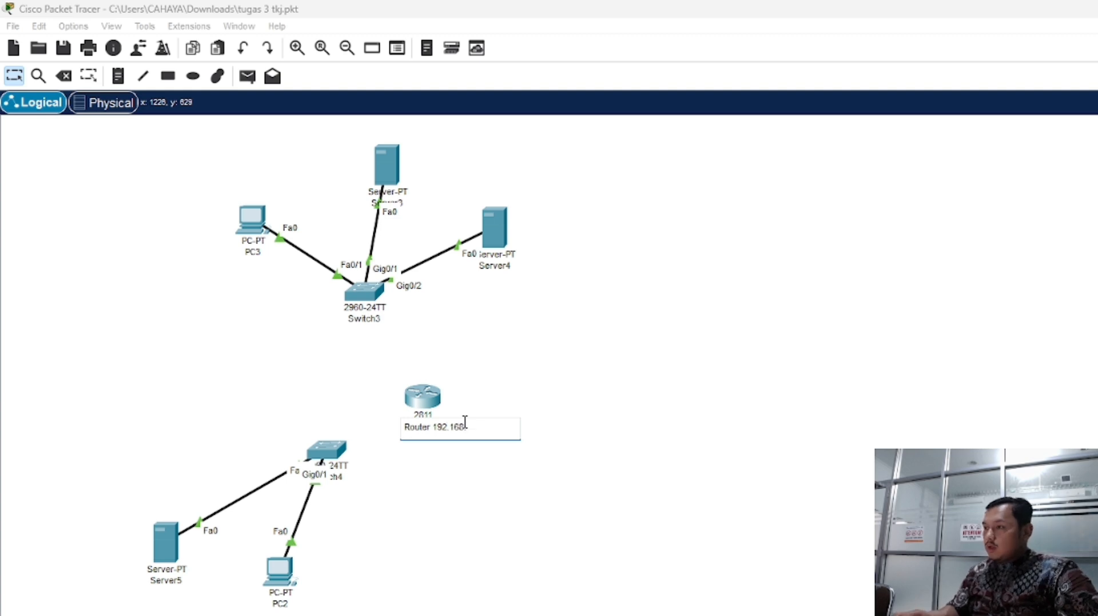
type(".40.")
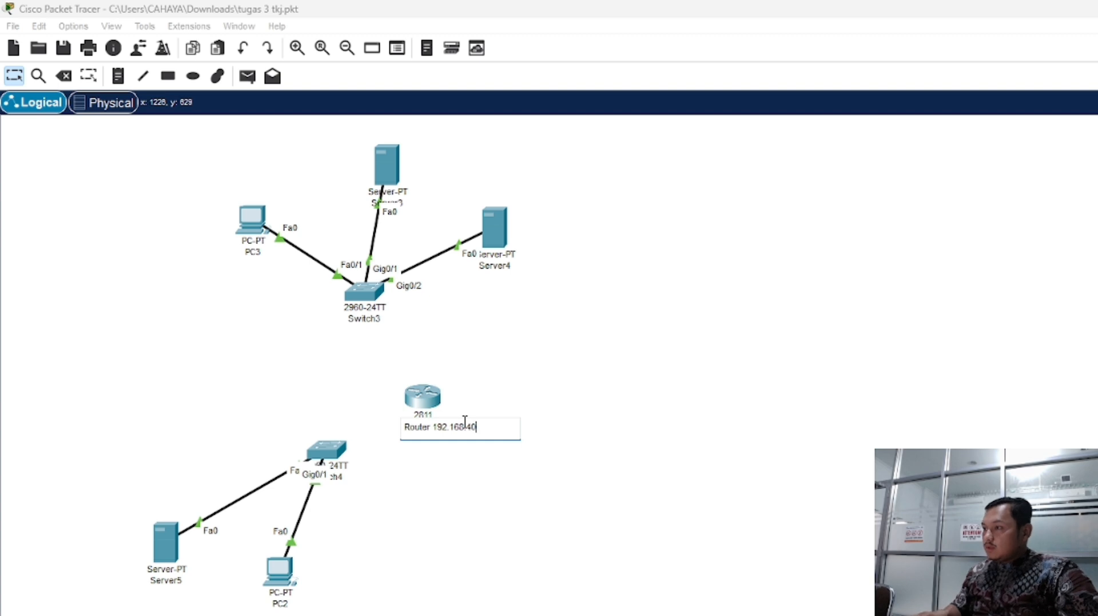
type("1")
key("Return")
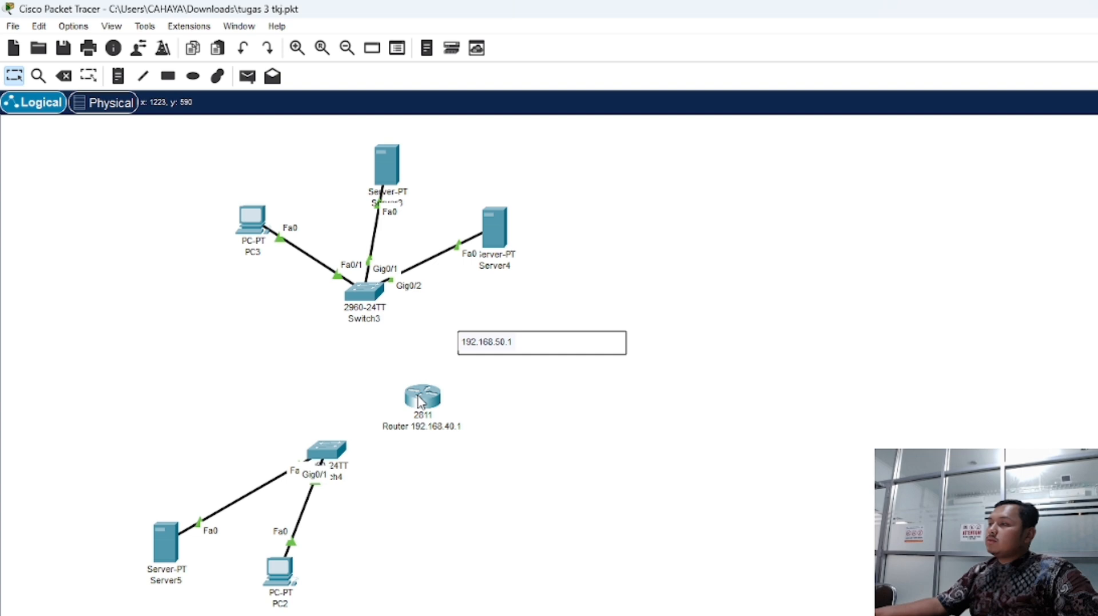
Open the router's command line beside the topology and decline the initial configuration dialog
left_click(421, 398)
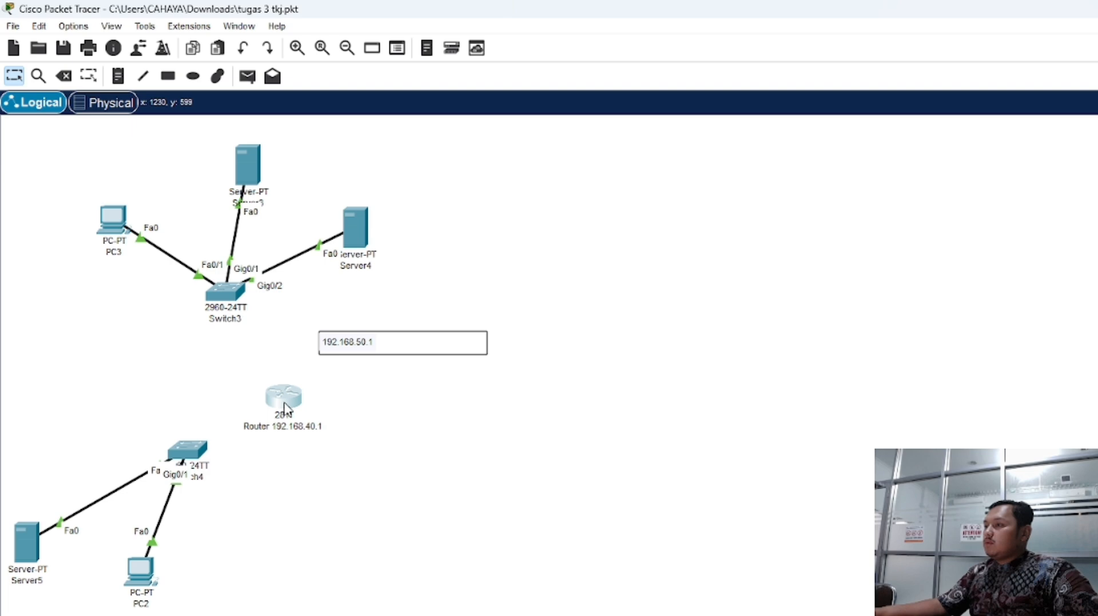
left_click(285, 400)
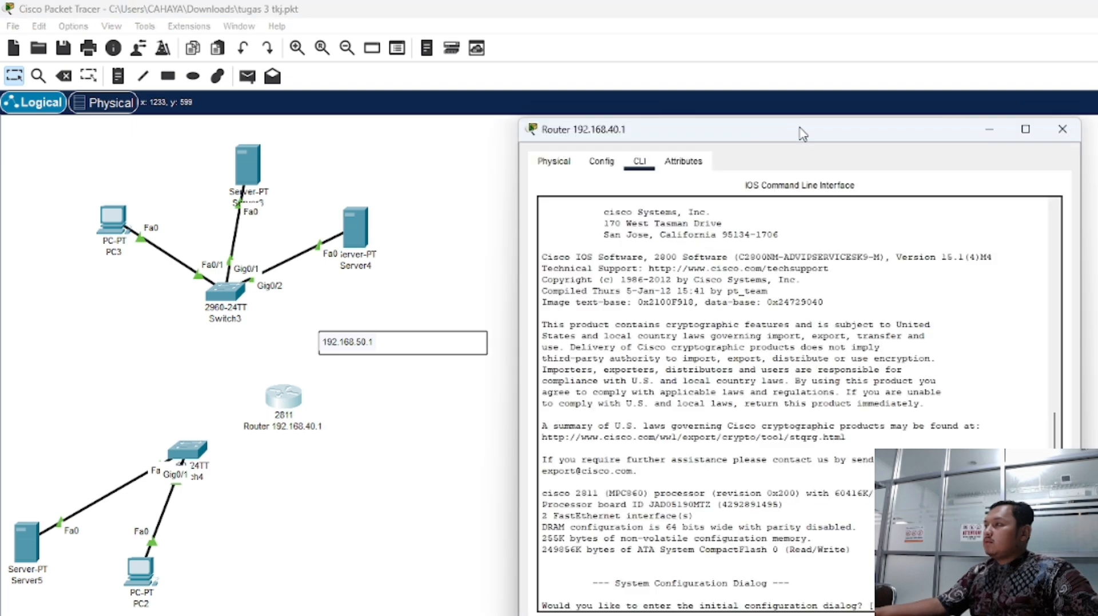
left_click_drag(803, 133, 686, 112)
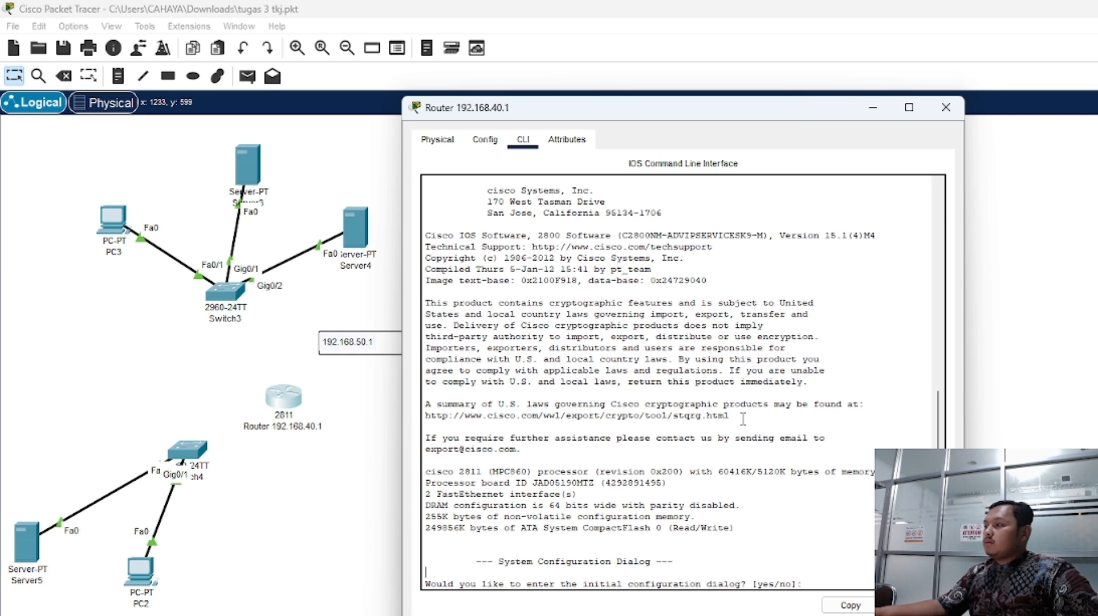
type("no")
key("Return")
key("Return")
Enable privileged mode on the router and enter global configuration mode
type("en")
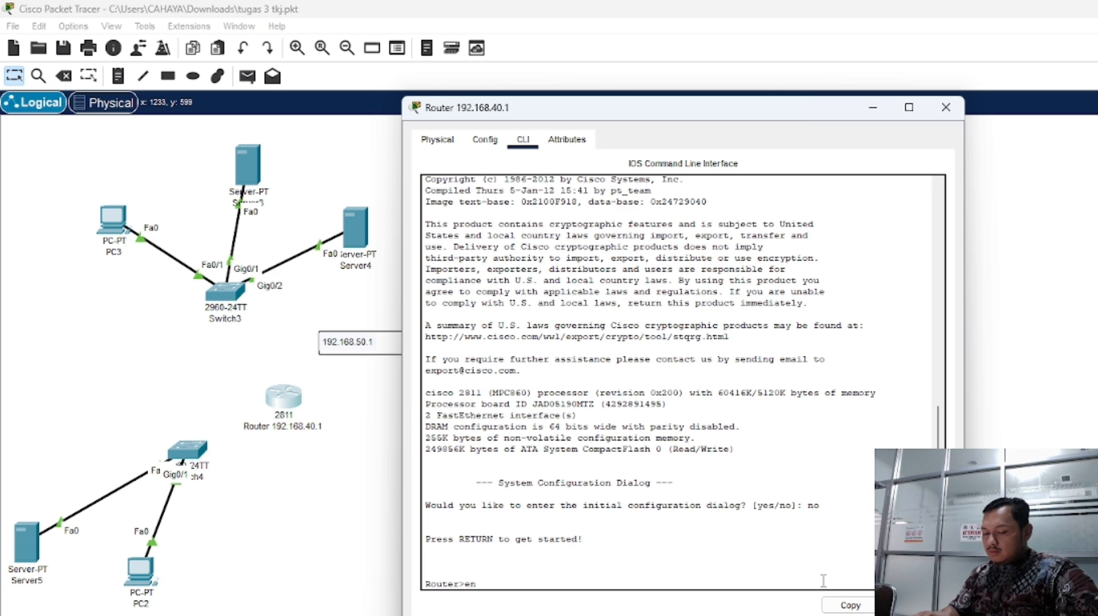
key("Tab")
key("Return")
type("conf")
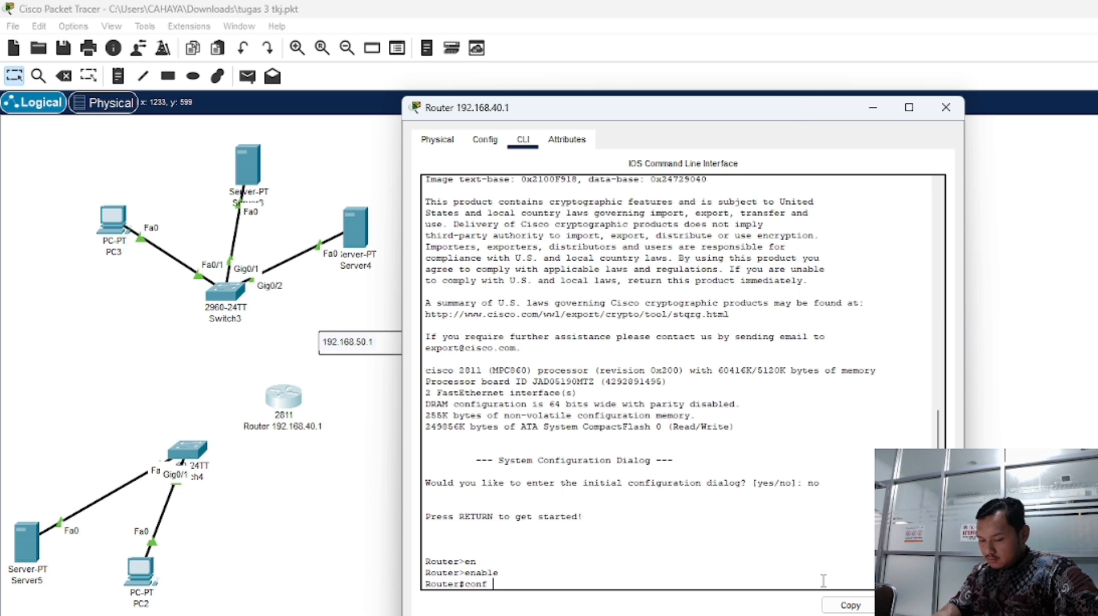
type("t")
key("Tab")
key("Return")
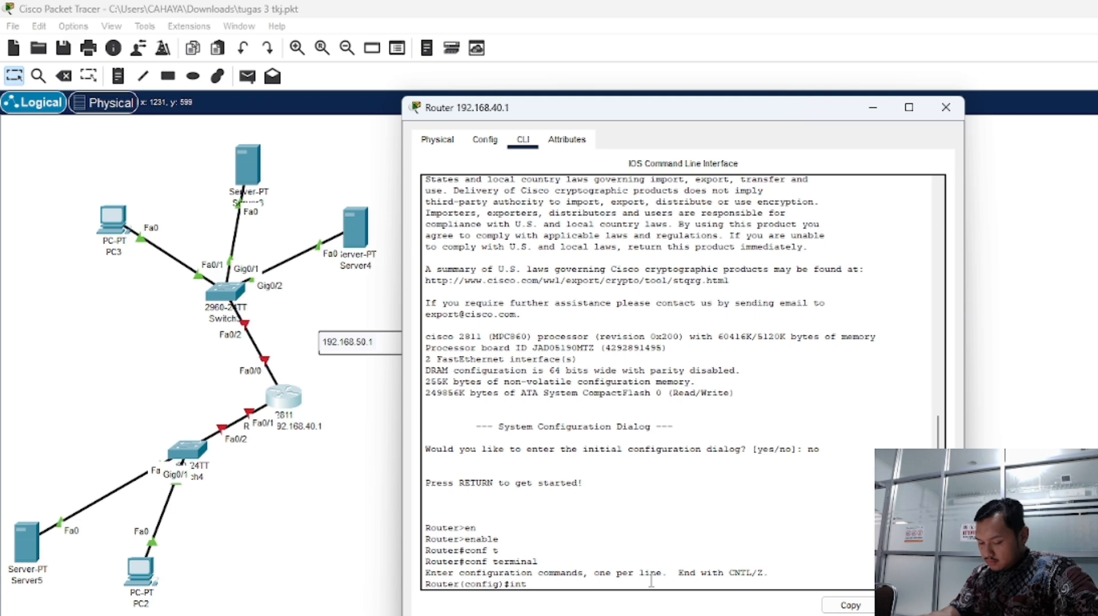
Assign the router's FastEthernet 0/0 interface the IP address 192.168.50.1 with mask 255.255.255.0, and bring it up with no shutdown
type("fas")
key("Tab")
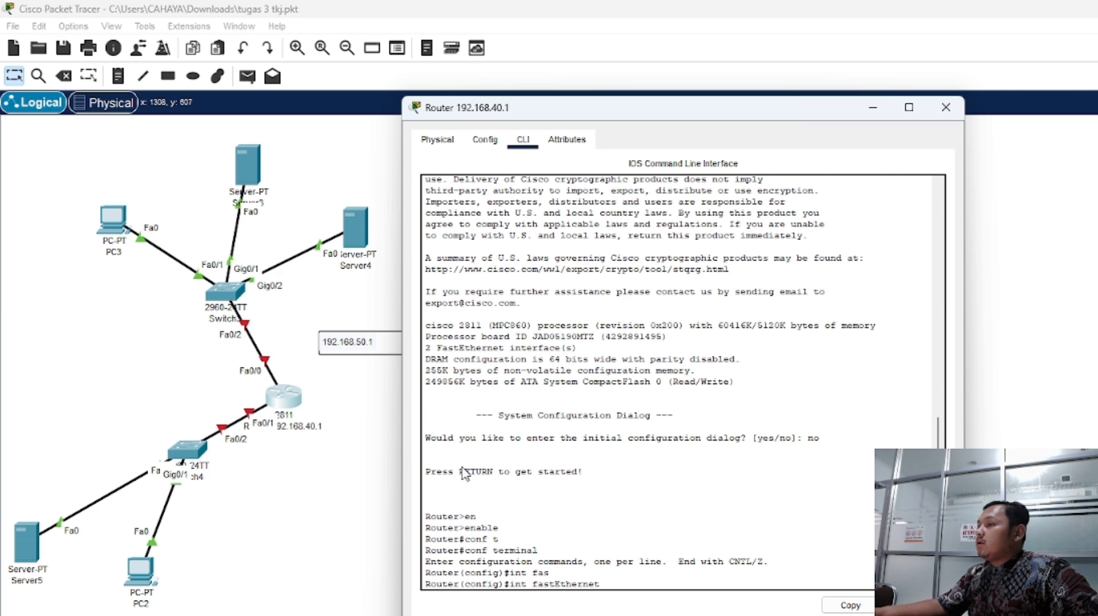
type("0/0")
key("Return")
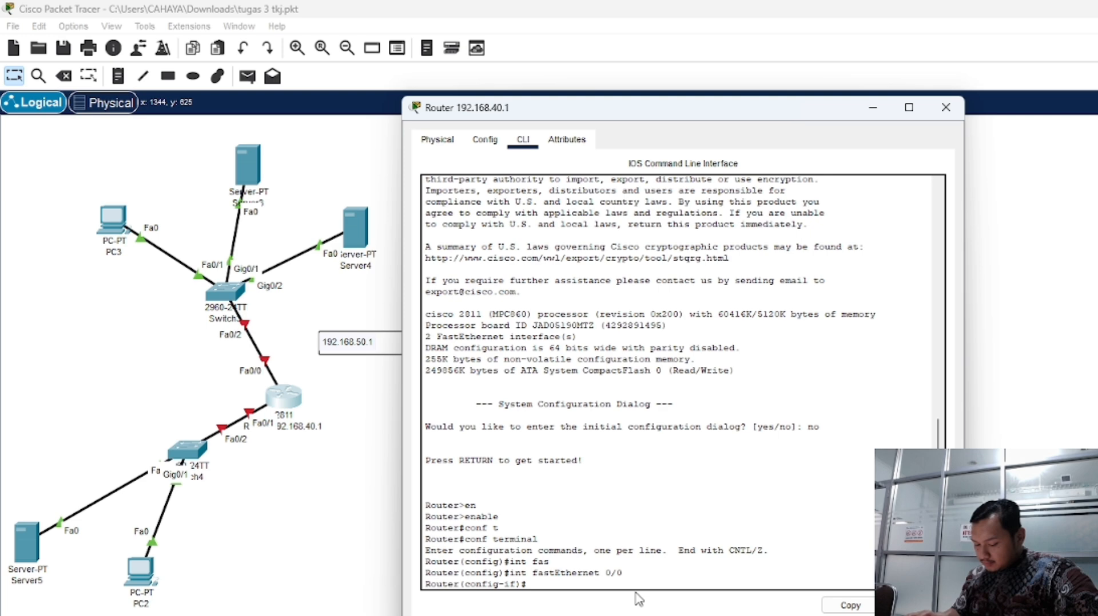
type("ip add")
key("Tab")
type("192")
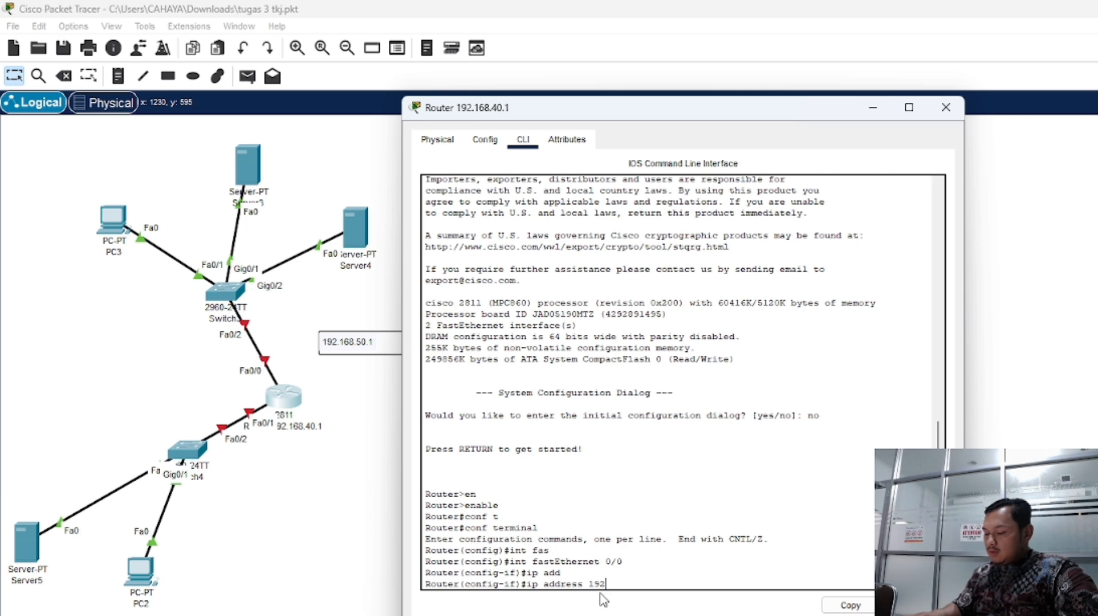
type(".168.50.1 255.255.255.0")
key("Return")
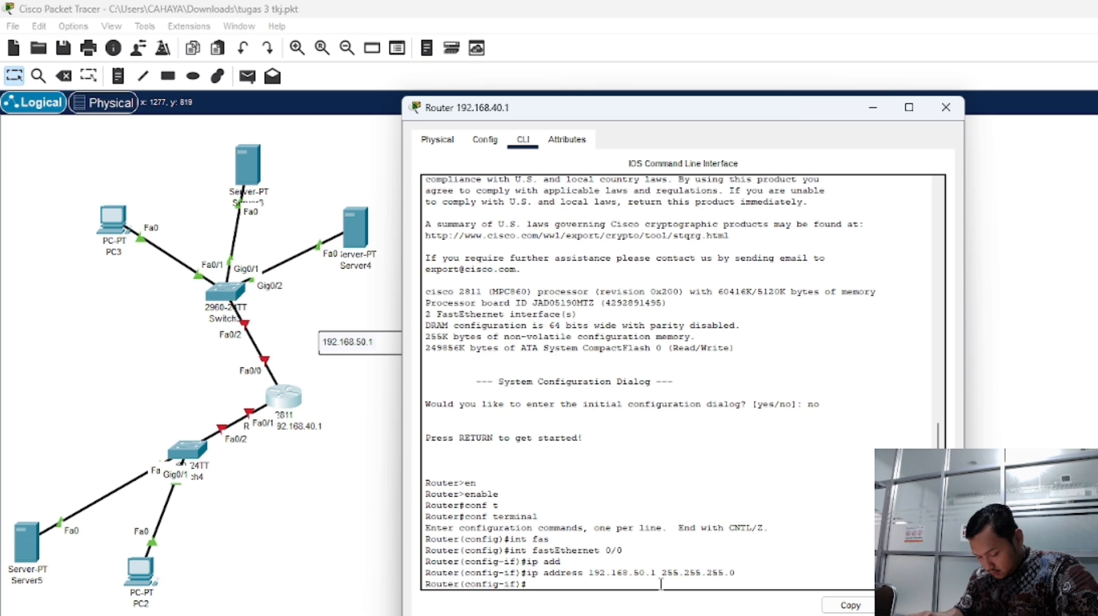
type("no sh")
key("Return")
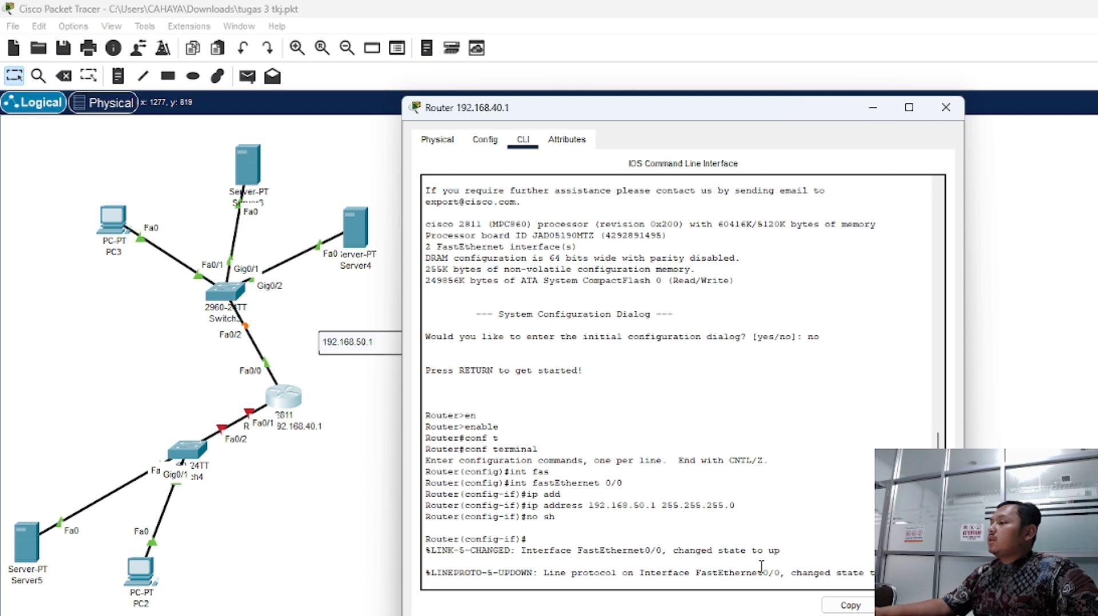
Exit the router's FastEthernet 0/0 configuration and enter the configuration of interface FastEthernet 0/1
type("ex")
key("Tab")
key("Return")
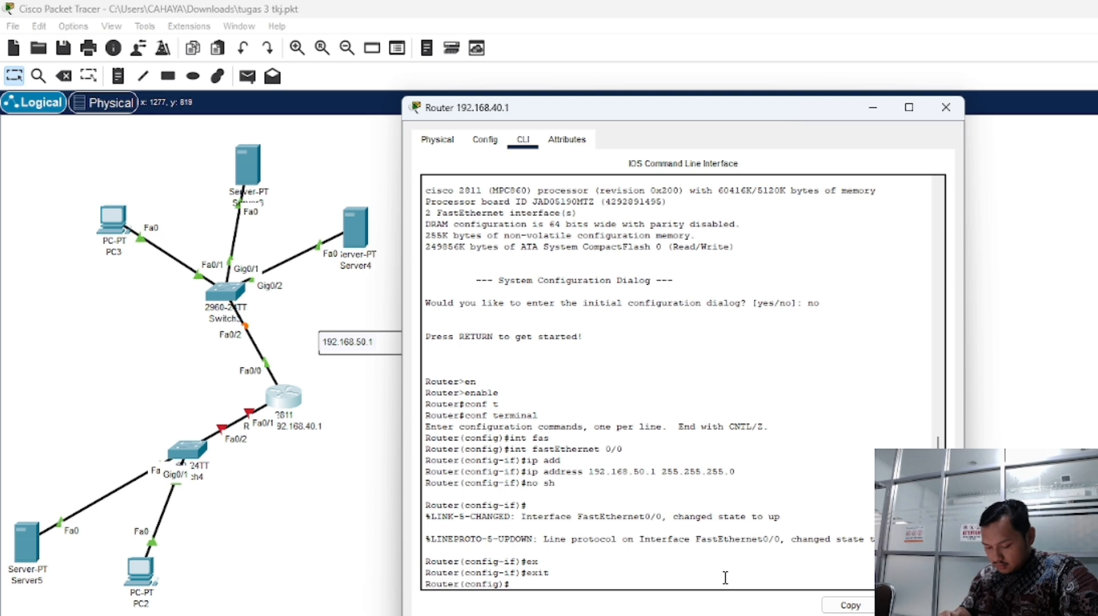
type("int")
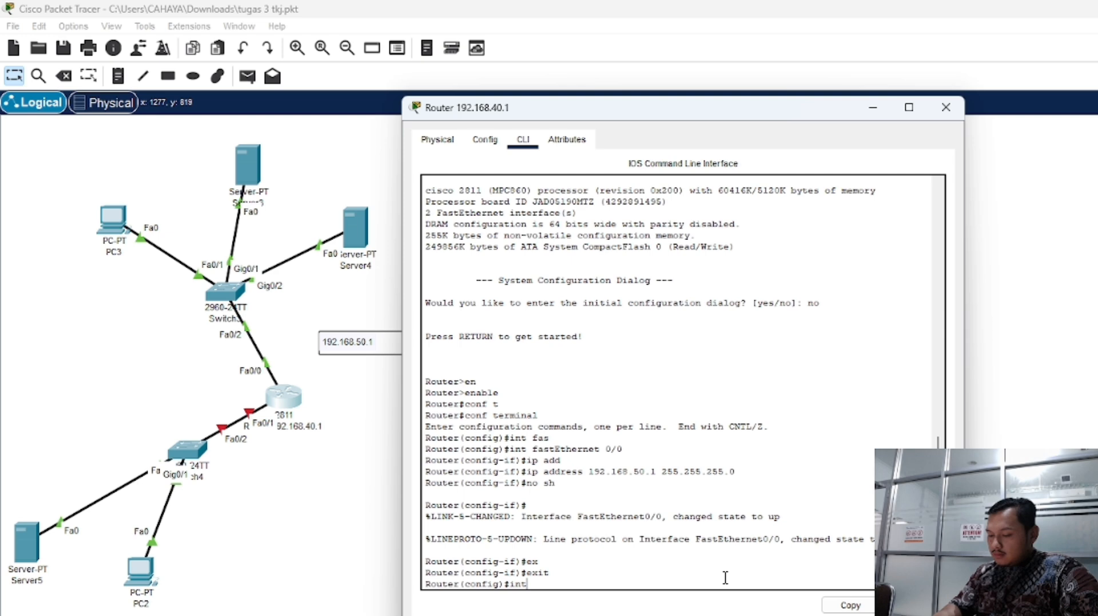
type("fas")
key("Tab")
type("0/1")
key("Return")
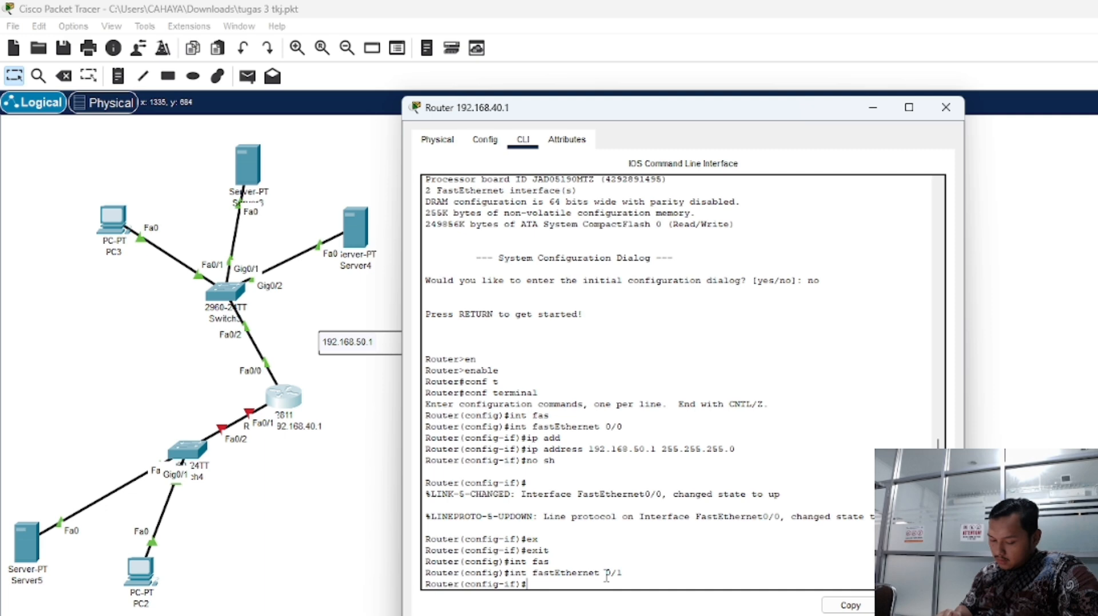
Assign the IP address 192.168.40.1 to the router's FastEthernet 0/1 interface
type("ip add")
key("Tab")
type("192.168.40.1")
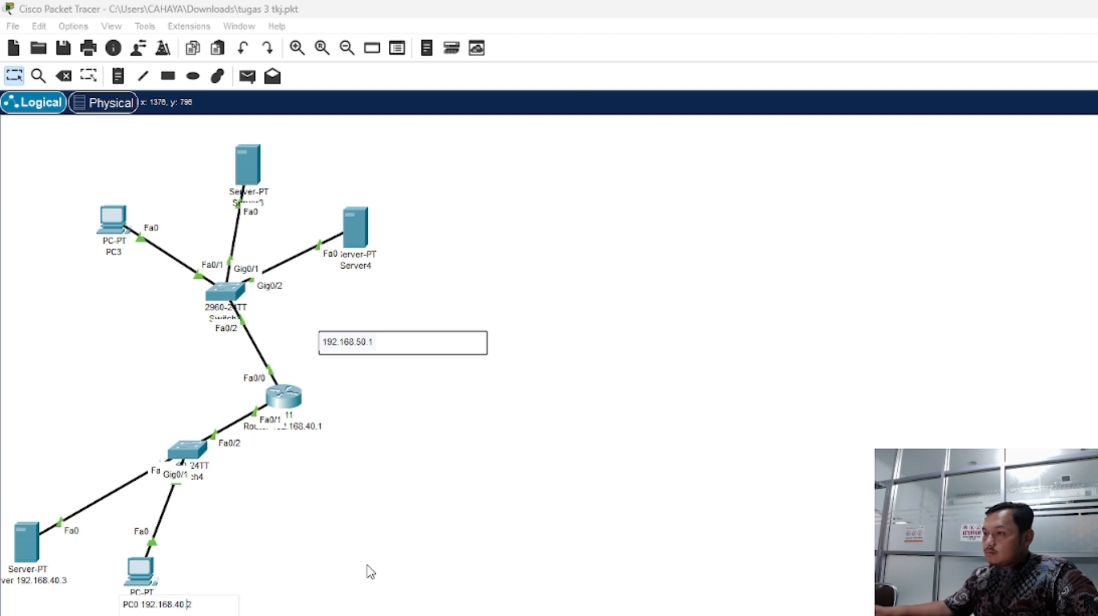
Open Server3's name for editing and consult the task 4 diagram on the assignment page in the browser for the device names
left_click(280, 201)
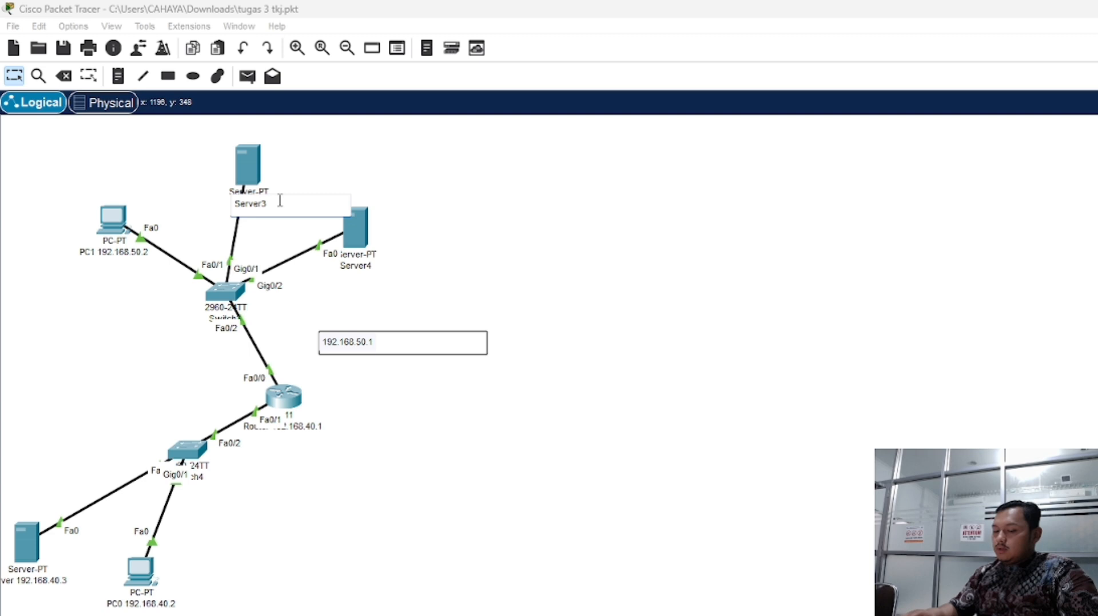
key("alt+Tab")
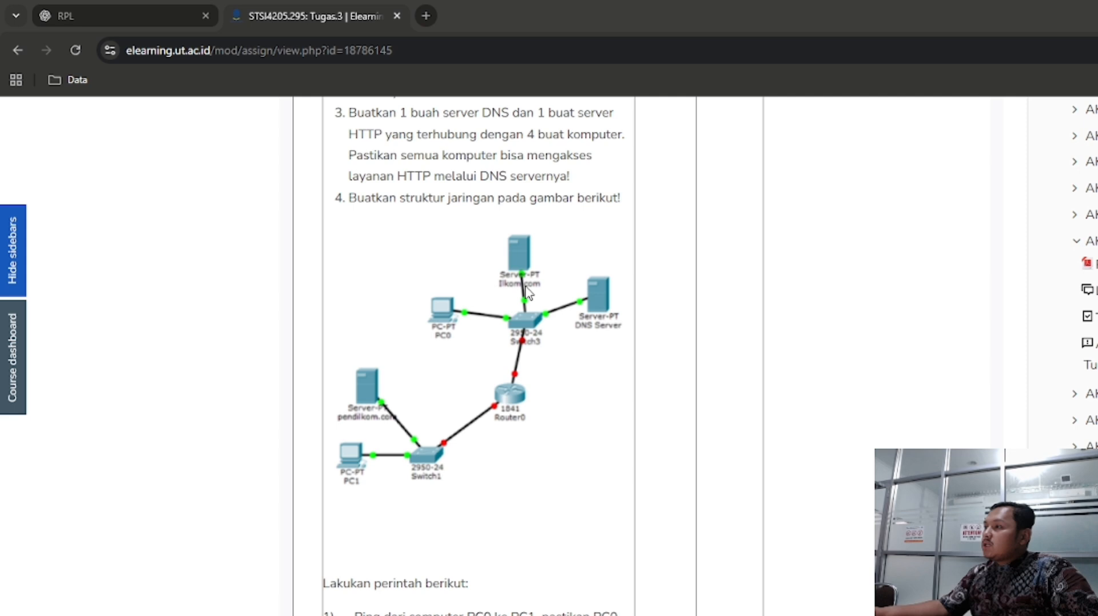
scroll(526, 292, "down", 3)
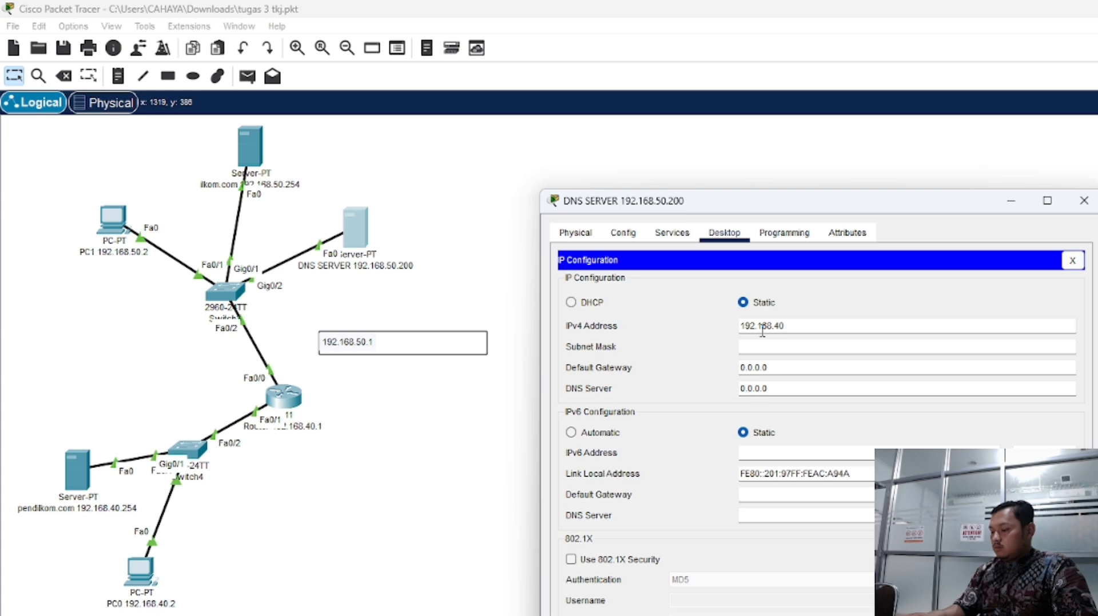
Check PC0's static IP, gateway and DNS server settings, and close its configuration window
left_click(186, 565)
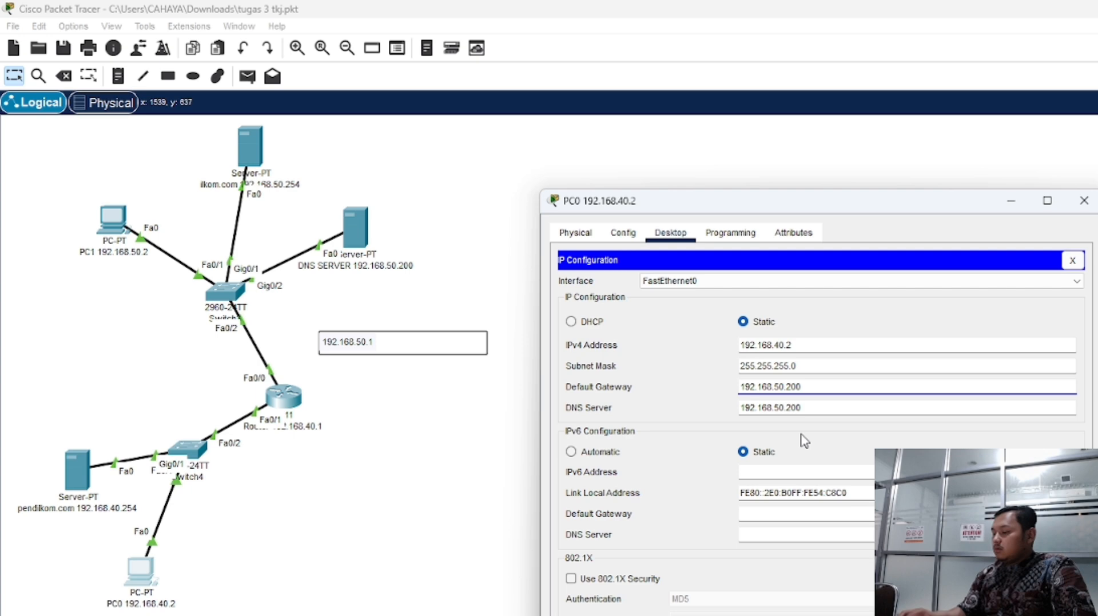
key("alt+F4")
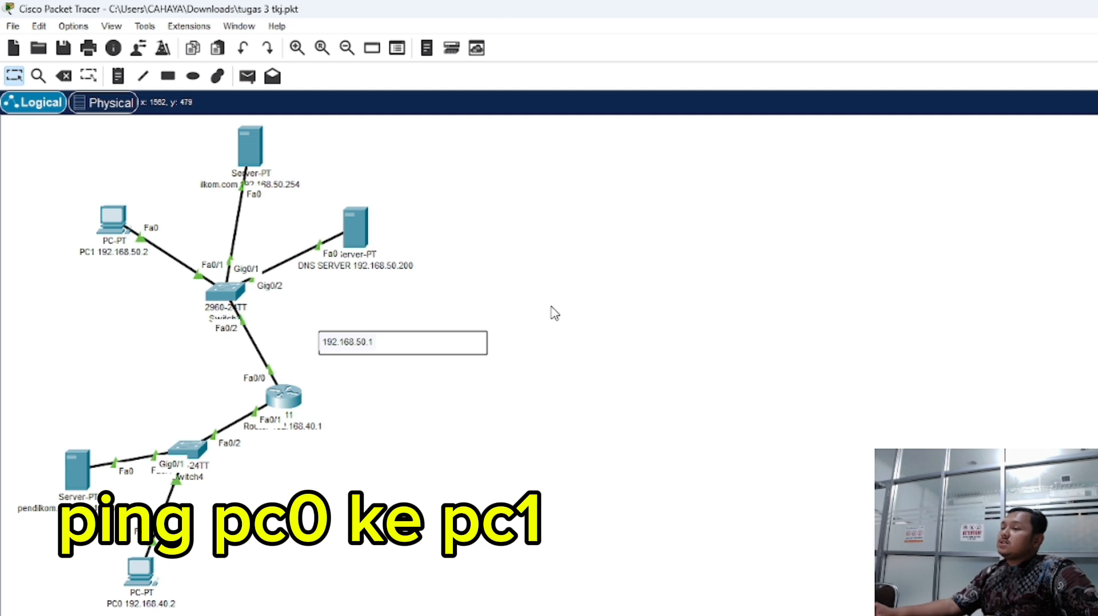
left_click(137, 574)
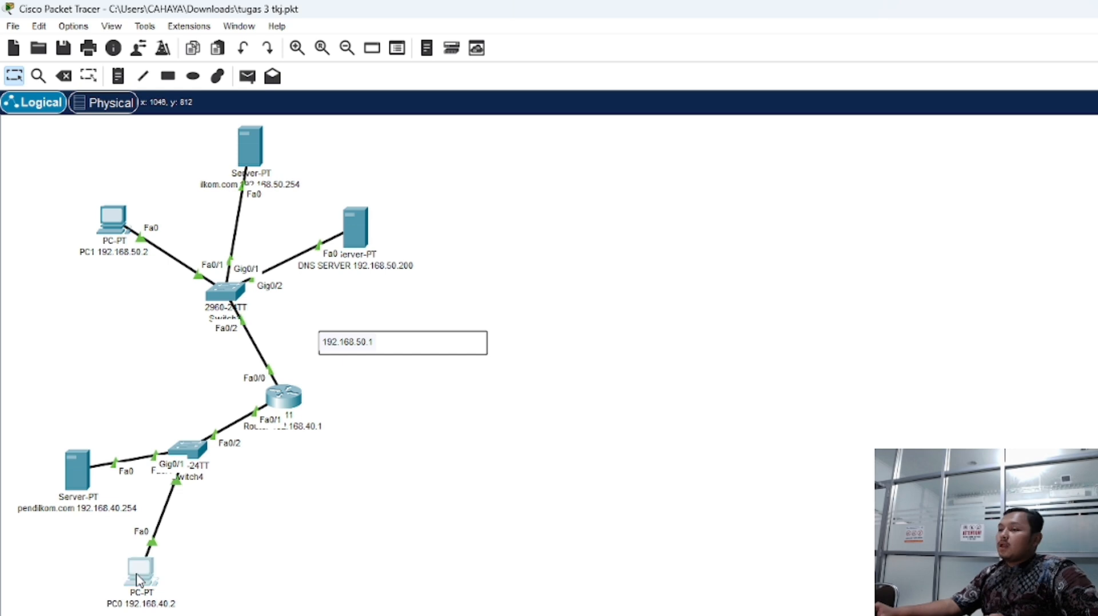
Add a DNS A record on the DNS server that maps ilkom.com to 192.168.50.254
left_click(355, 228)
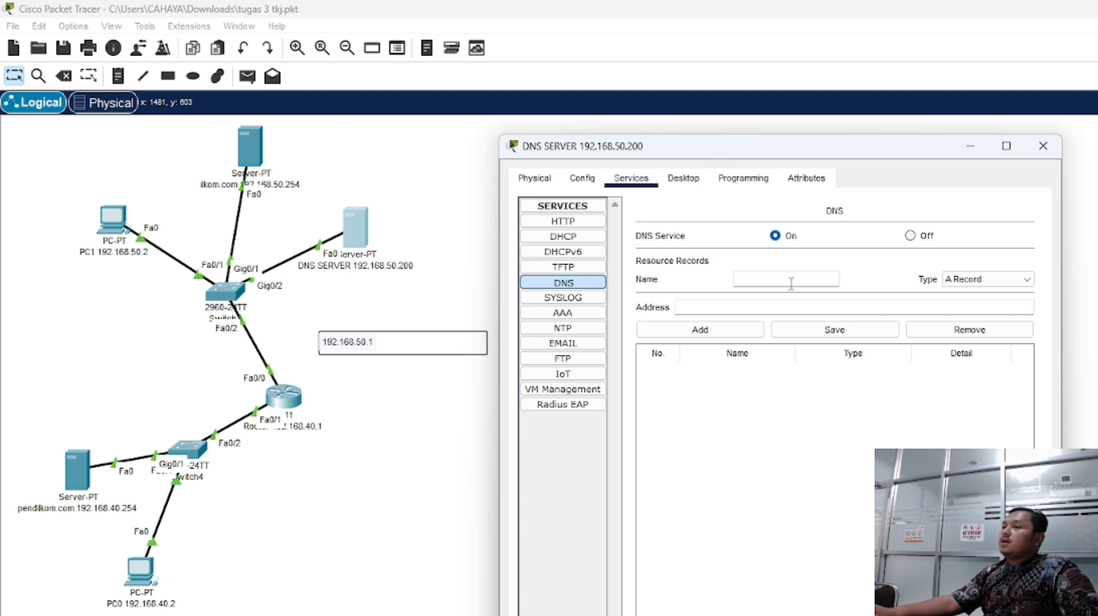
left_click(767, 310)
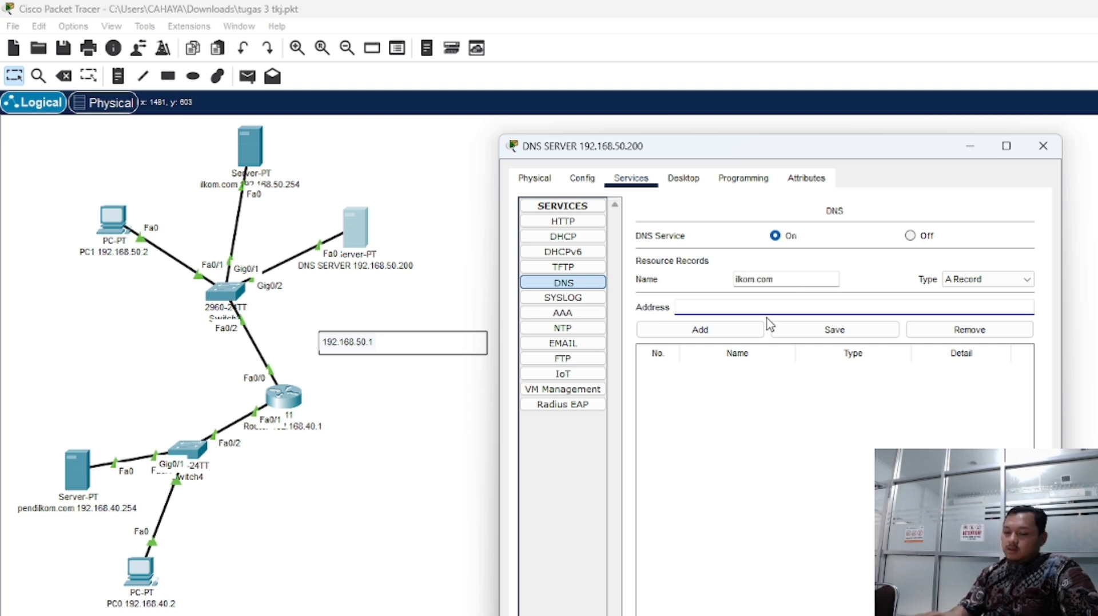
type("192.1")
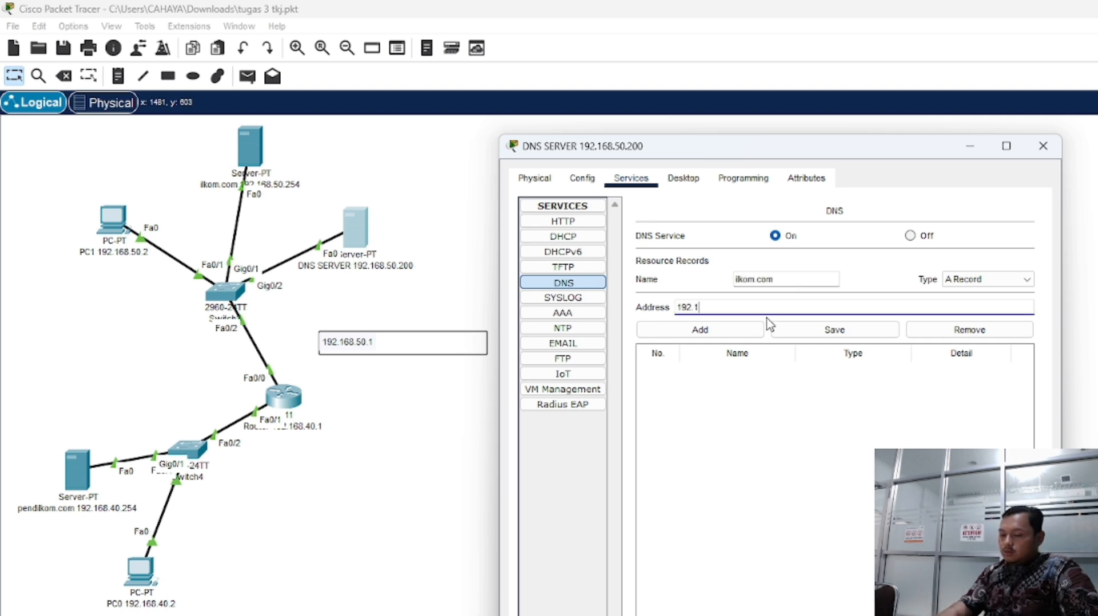
type("68.5")
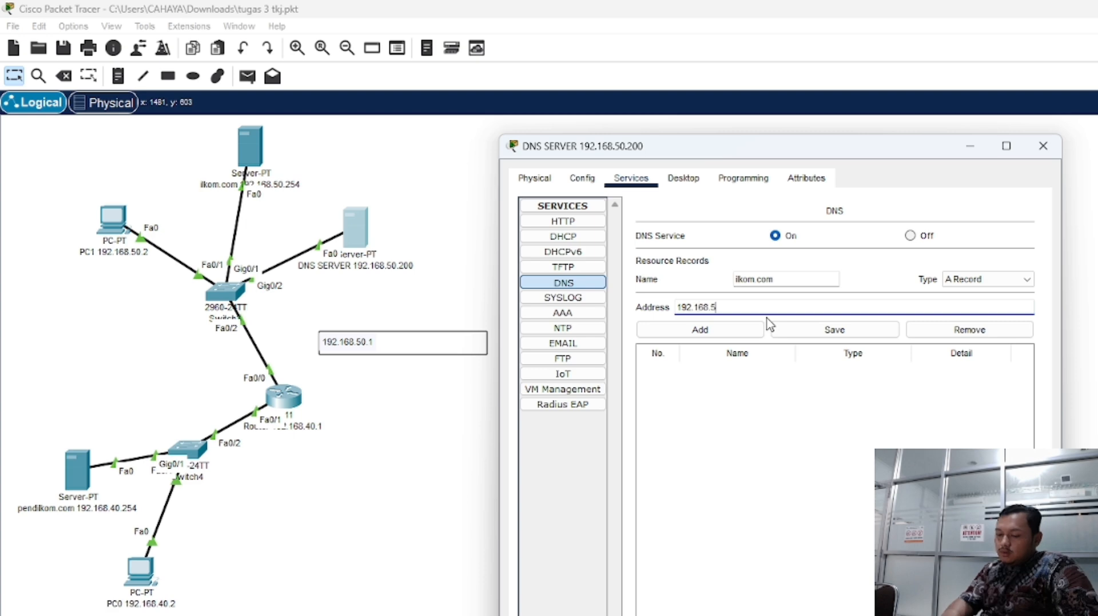
type("0.")
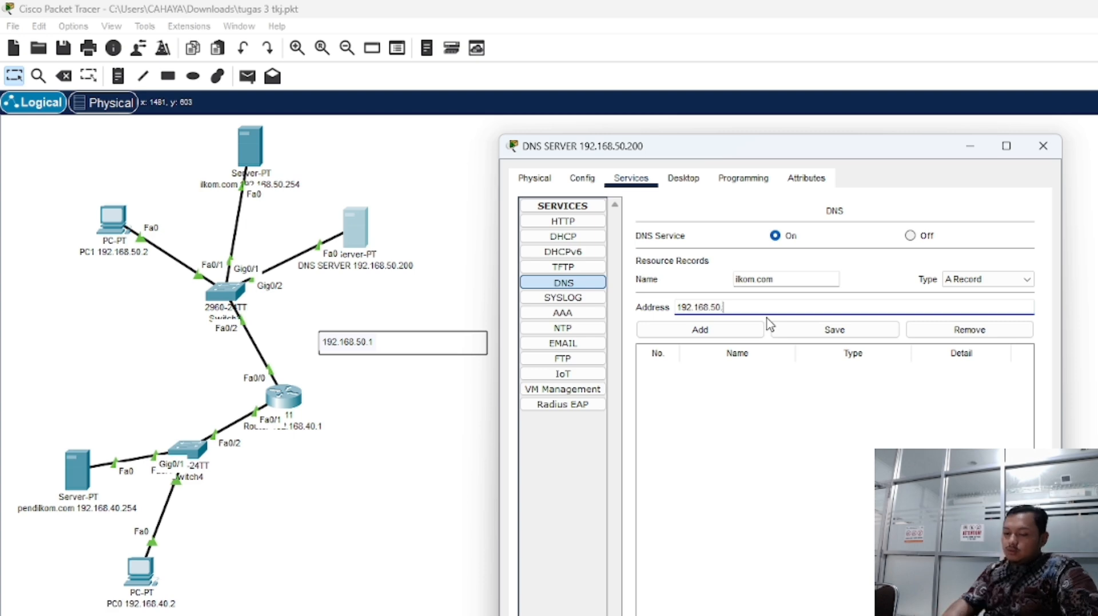
type("254")
left_click(743, 330)
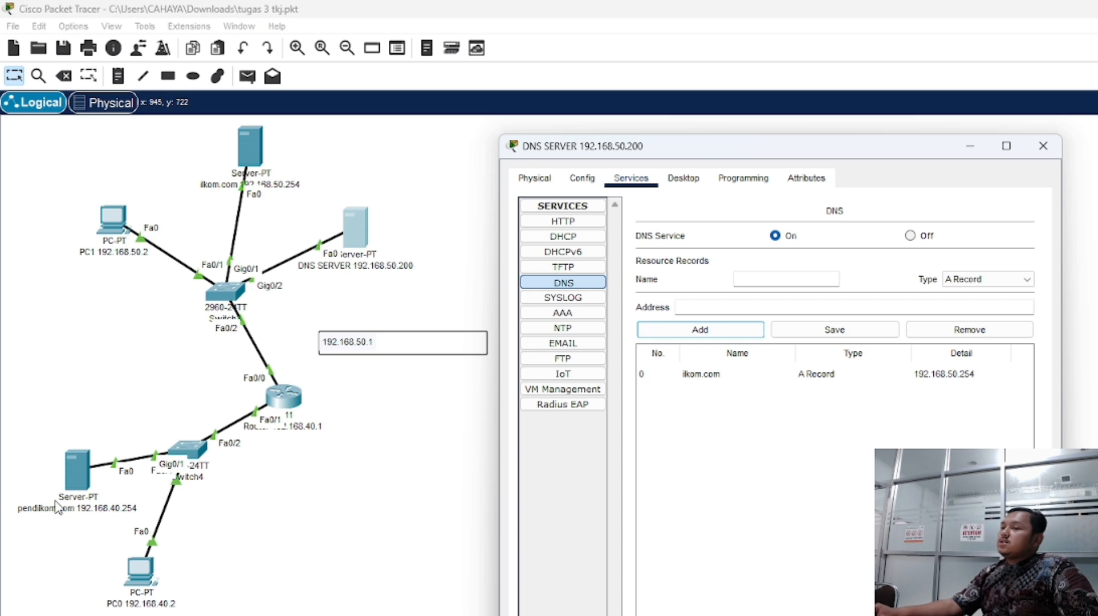
Add a second DNS A record mapping pendilkom.com to 192.168.40.254, and close the DNS server's window
left_click(766, 280)
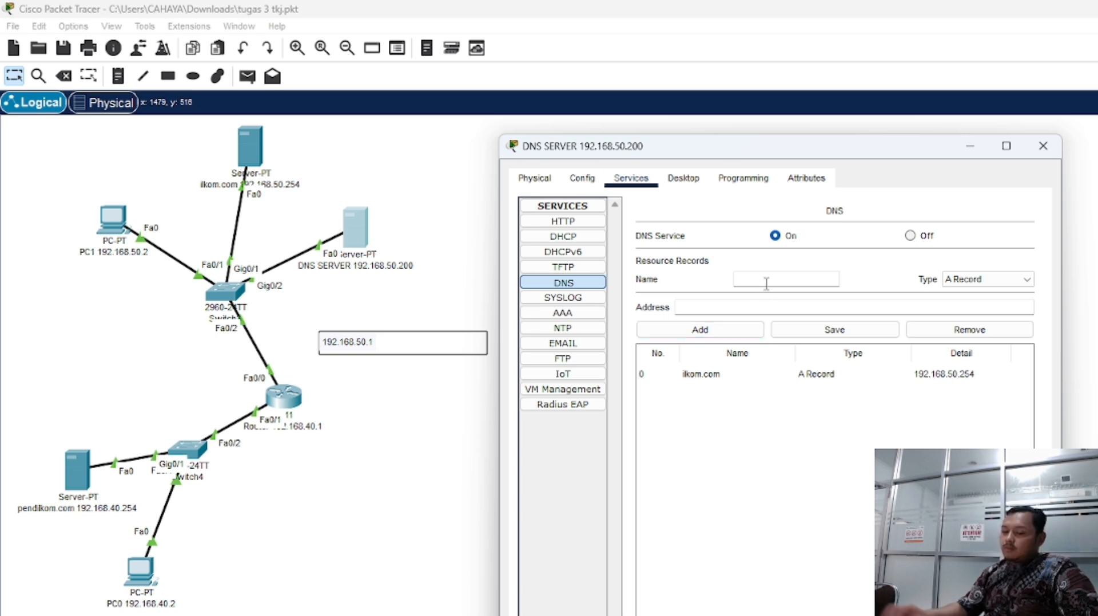
type("pendilkom.com")
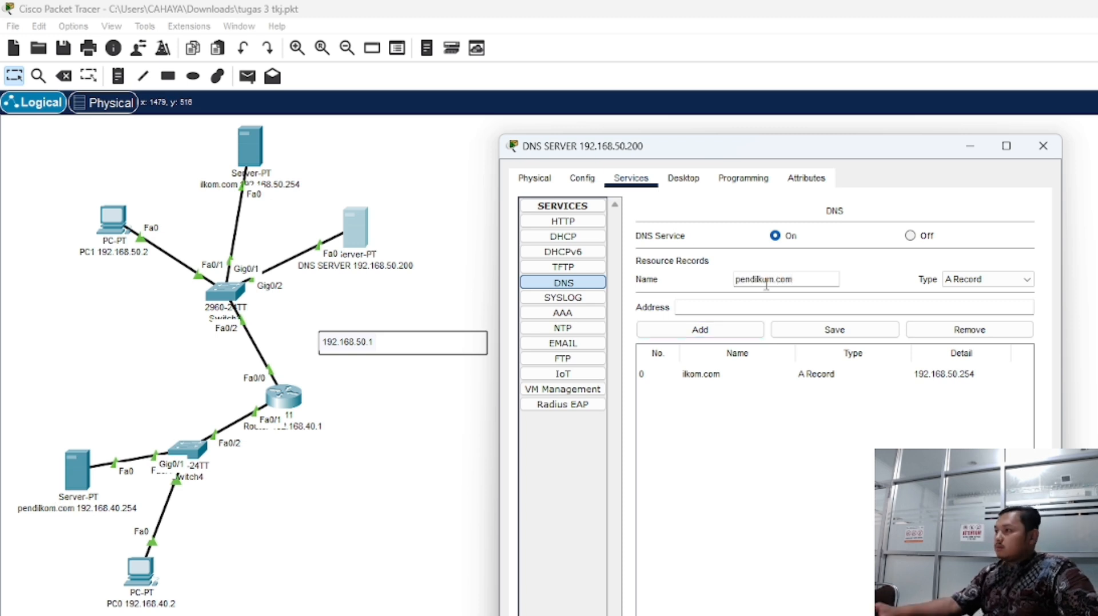
left_click(734, 308)
type("1")
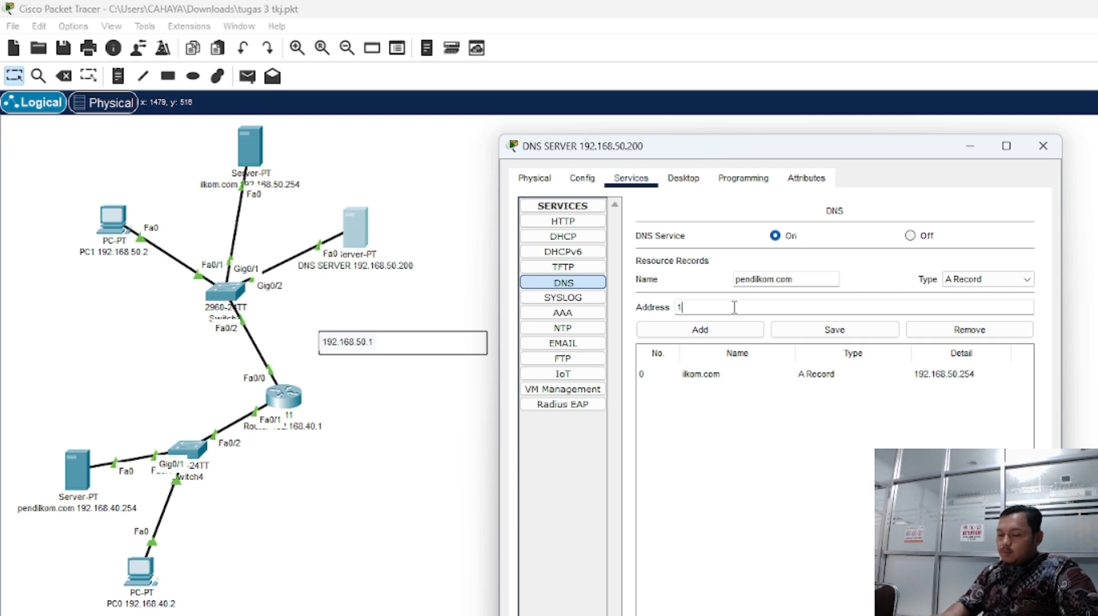
type("92.168.40.2")
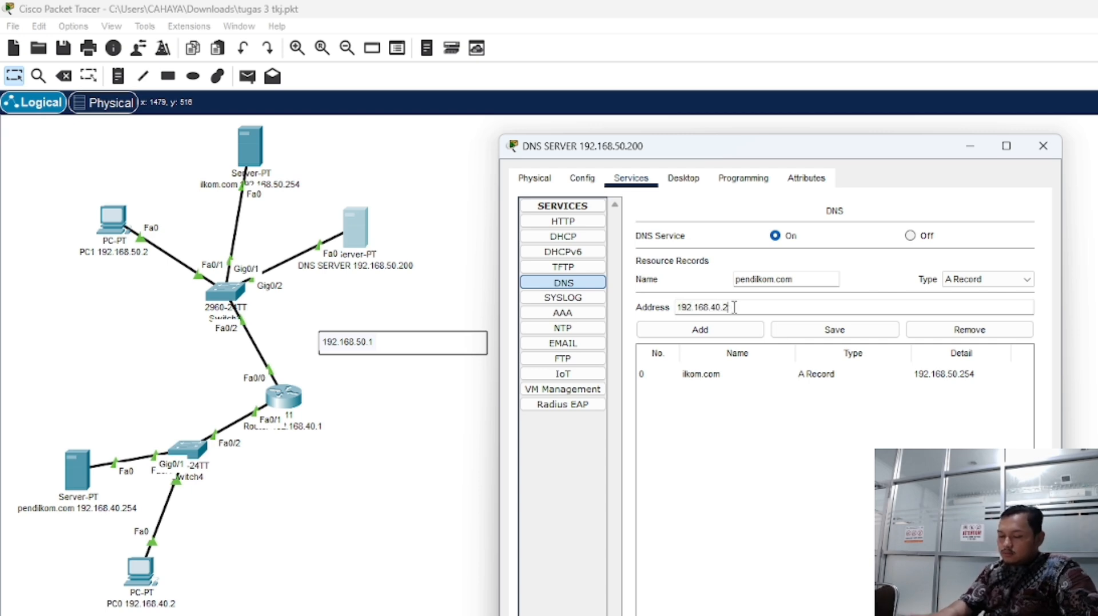
type("54")
left_click(715, 334)
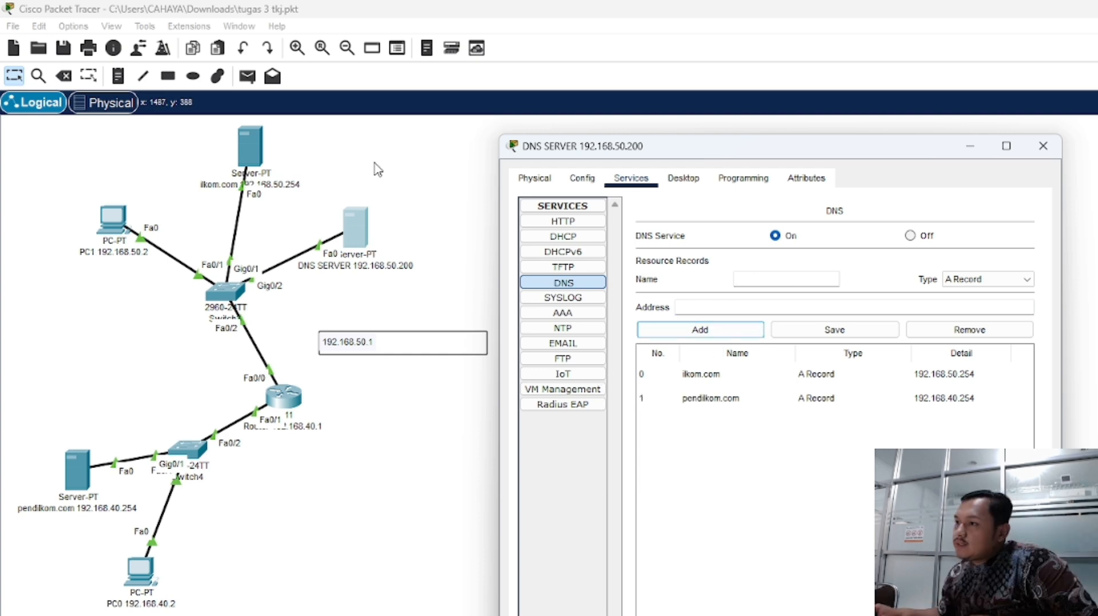
left_click(1041, 146)
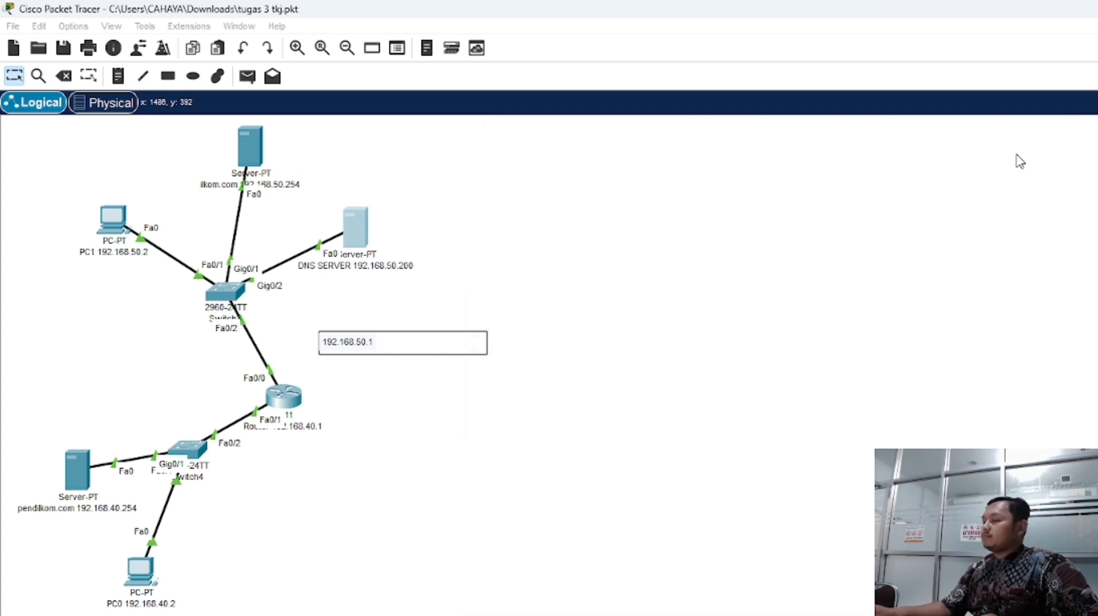
Check the default gateway and other settings in the DNS server's IP configuration, and close its window
left_click(357, 231)
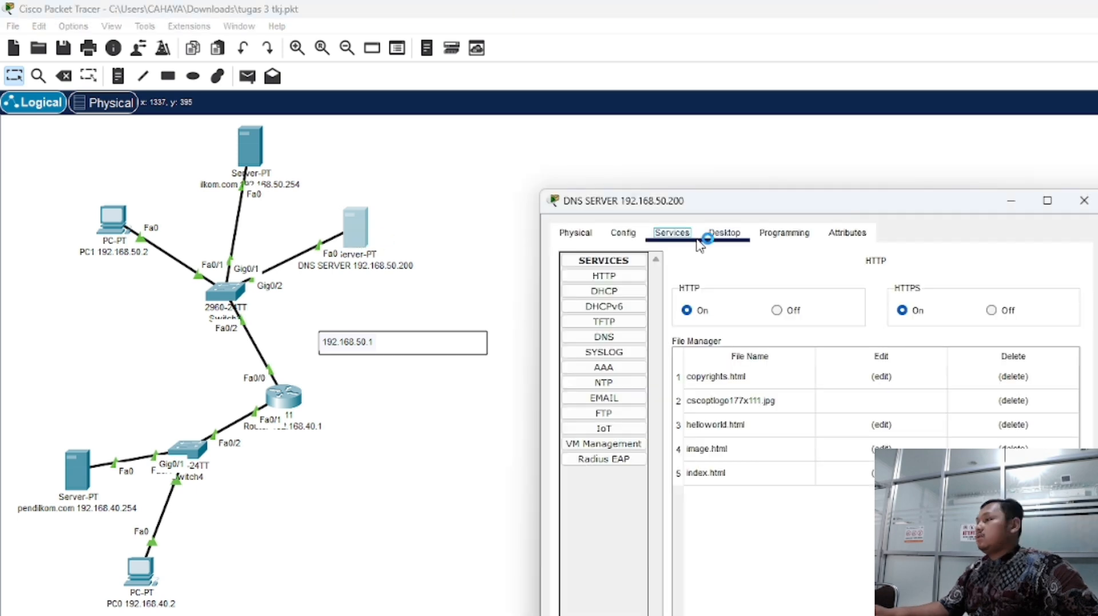
left_click(707, 239)
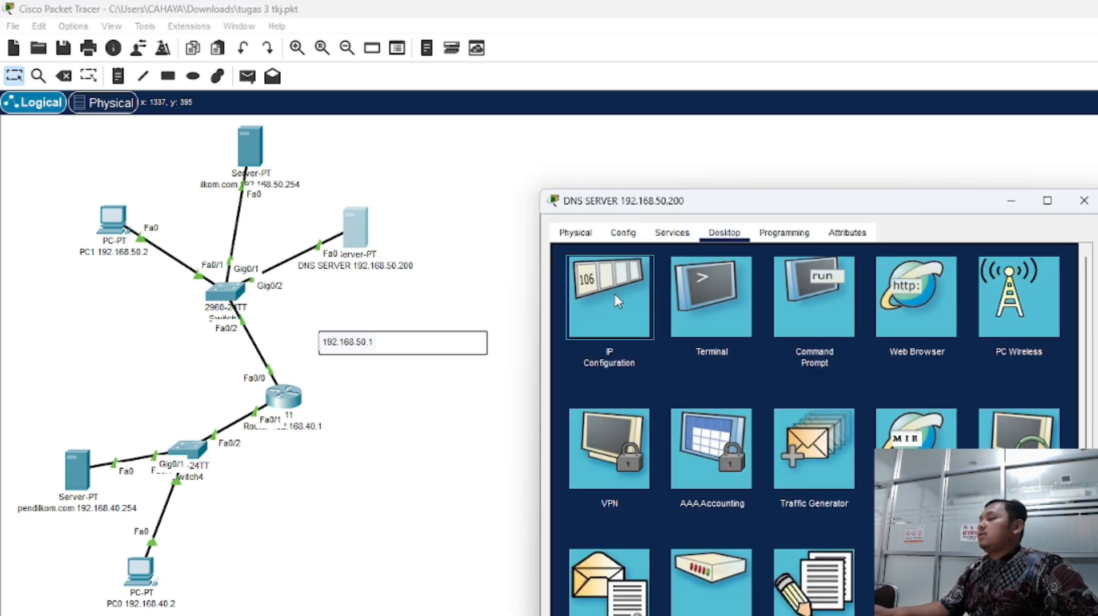
left_click(617, 301)
left_click(784, 370)
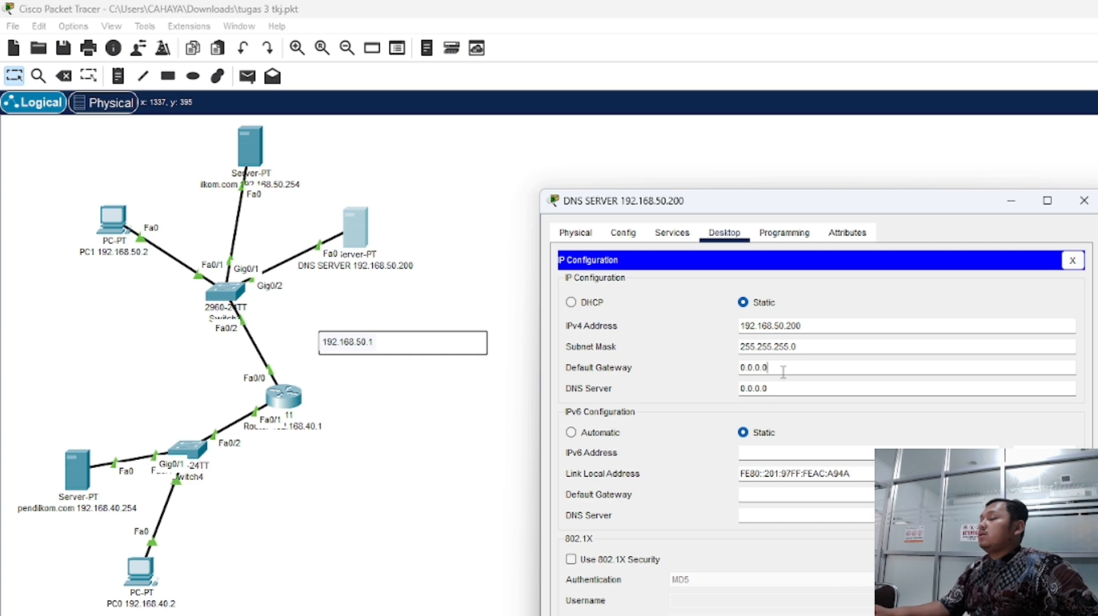
left_click(1085, 202)
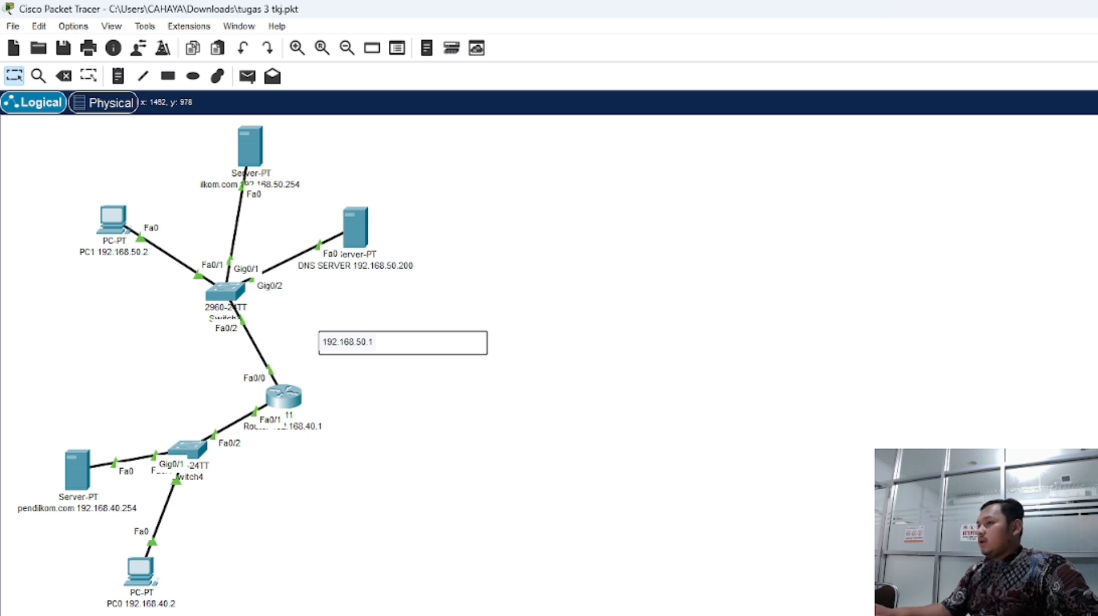
Open PC0's Command Prompt and review the earlier ping output for 192.168.50.2
left_click(141, 575)
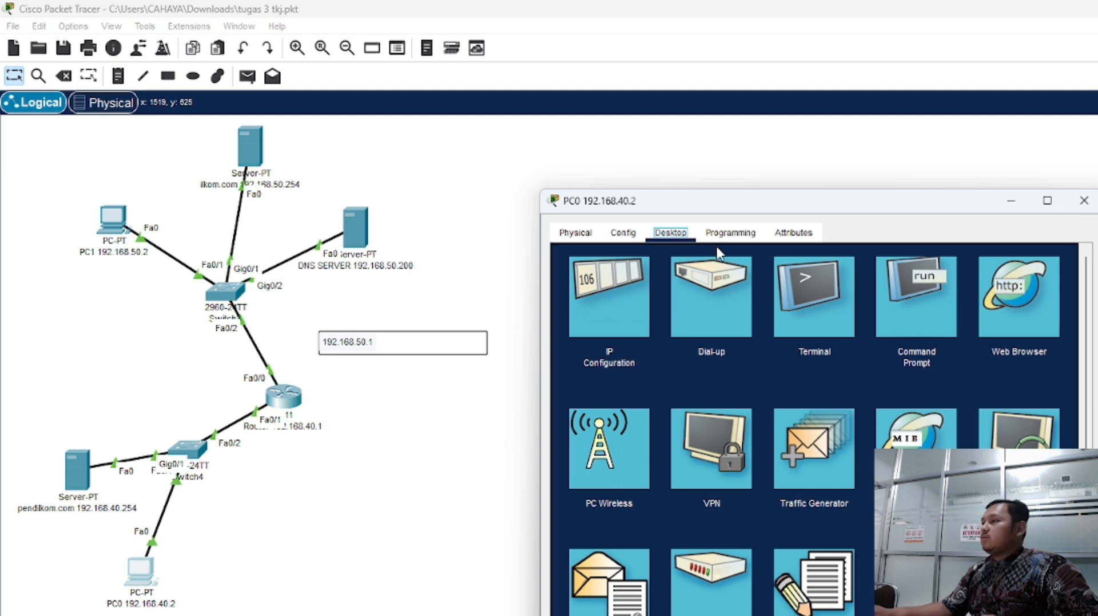
left_click(915, 297)
scroll(800, 548, "down", 2)
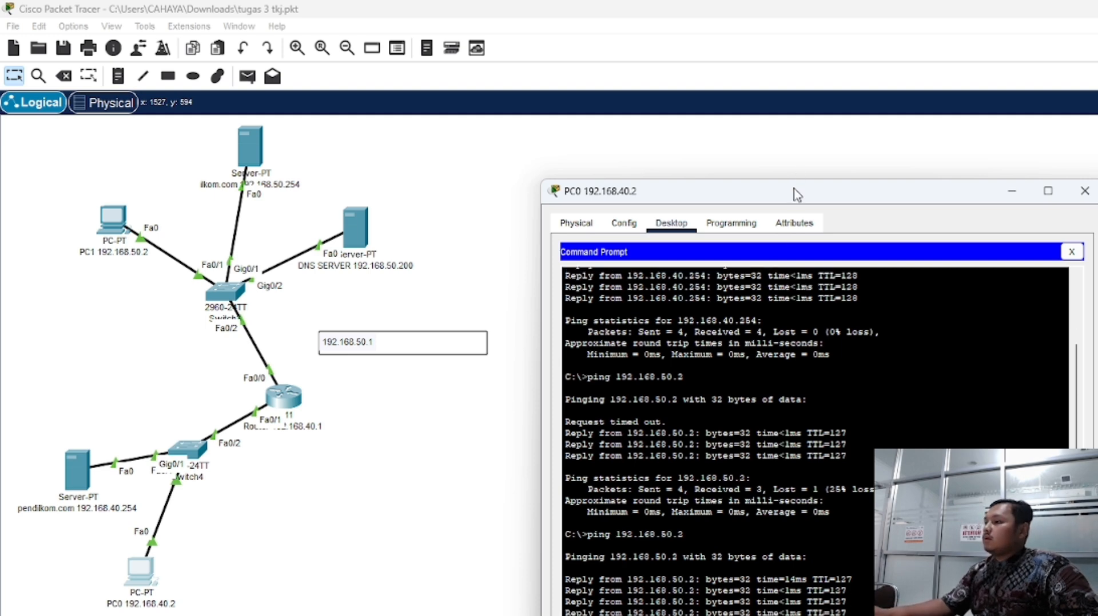
left_click_drag(797, 194, 785, 149)
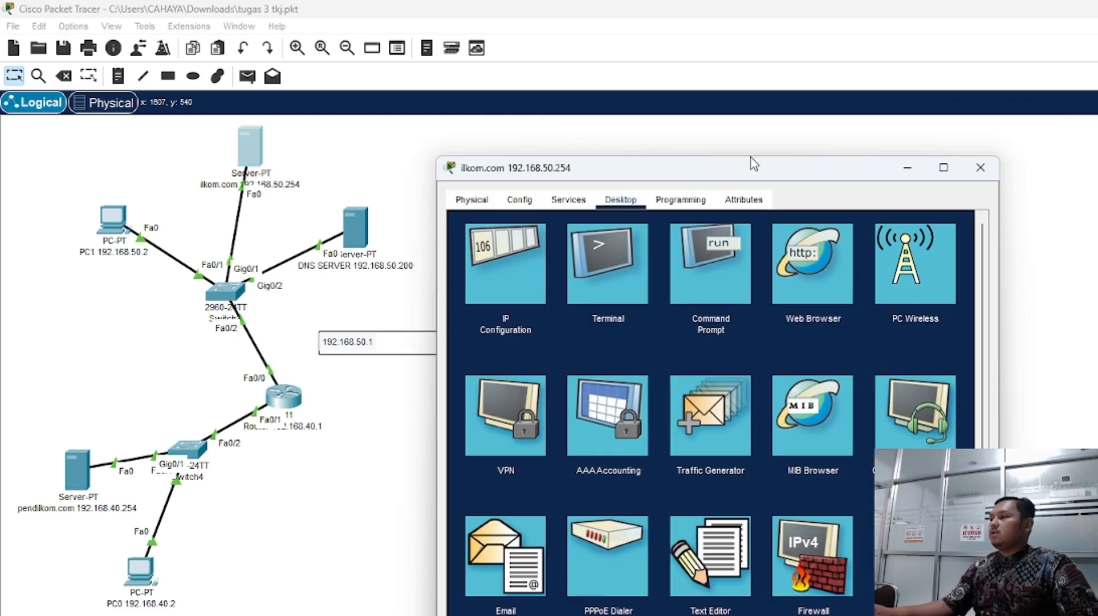
Ping ilkom.com from the Command Prompt of the ilkom.com server, and close the server's window
left_click(729, 227)
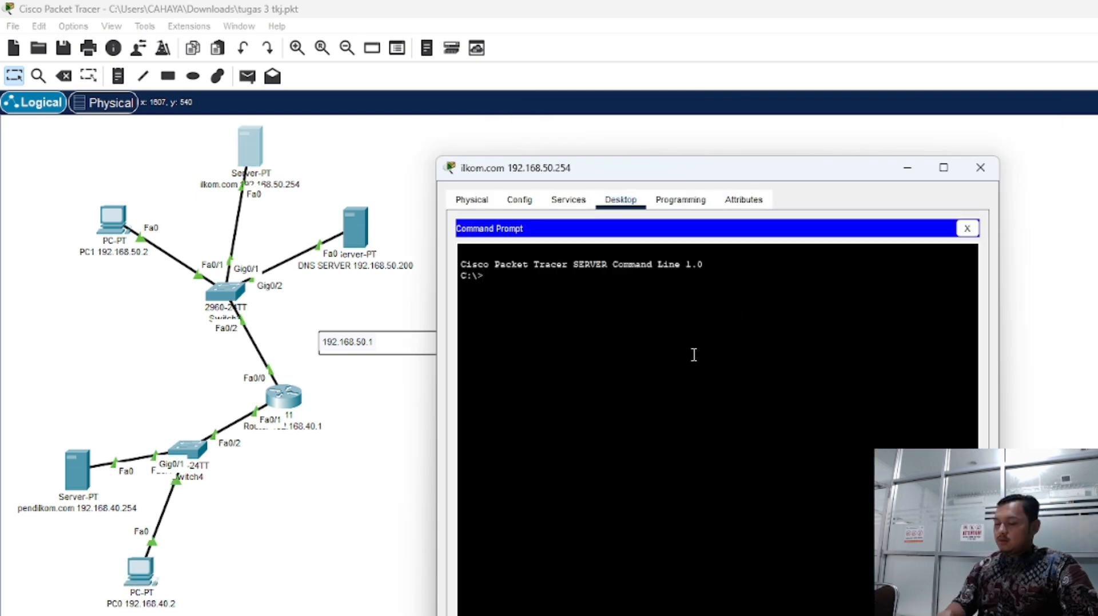
type("ping ilko")
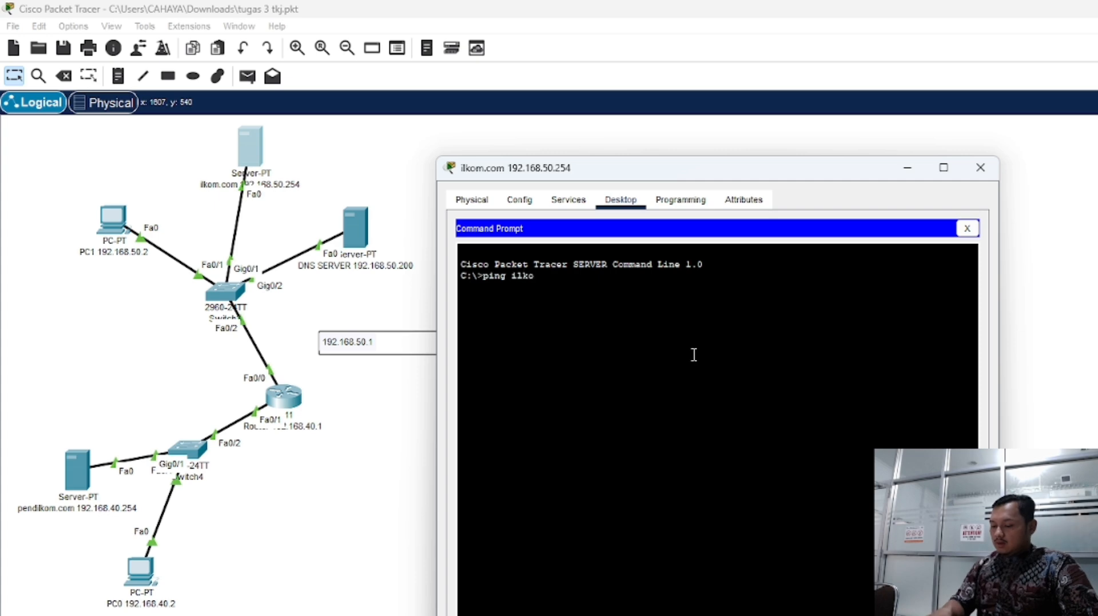
type("m.com")
key("Return")
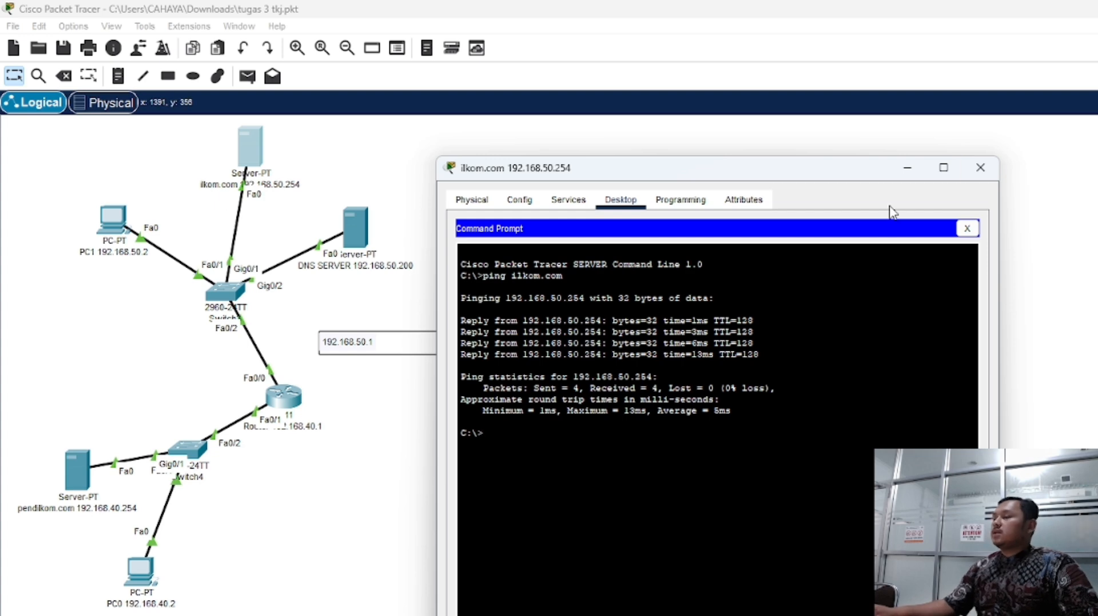
left_click(980, 170)
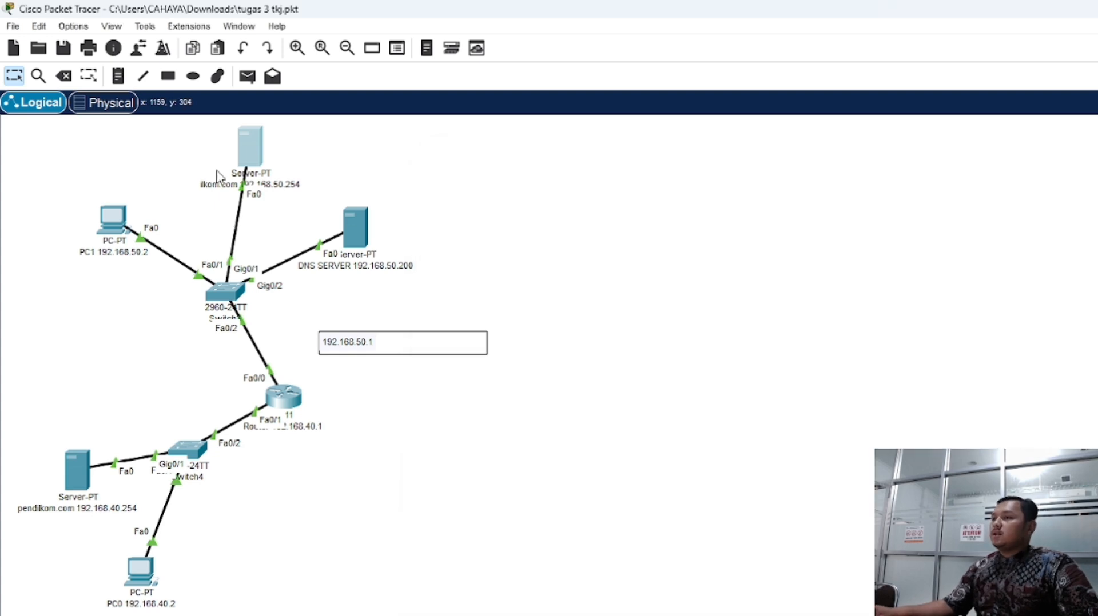
Ping PC1 at 192.168.50.2 again from PC0's Command Prompt
left_click(116, 222)
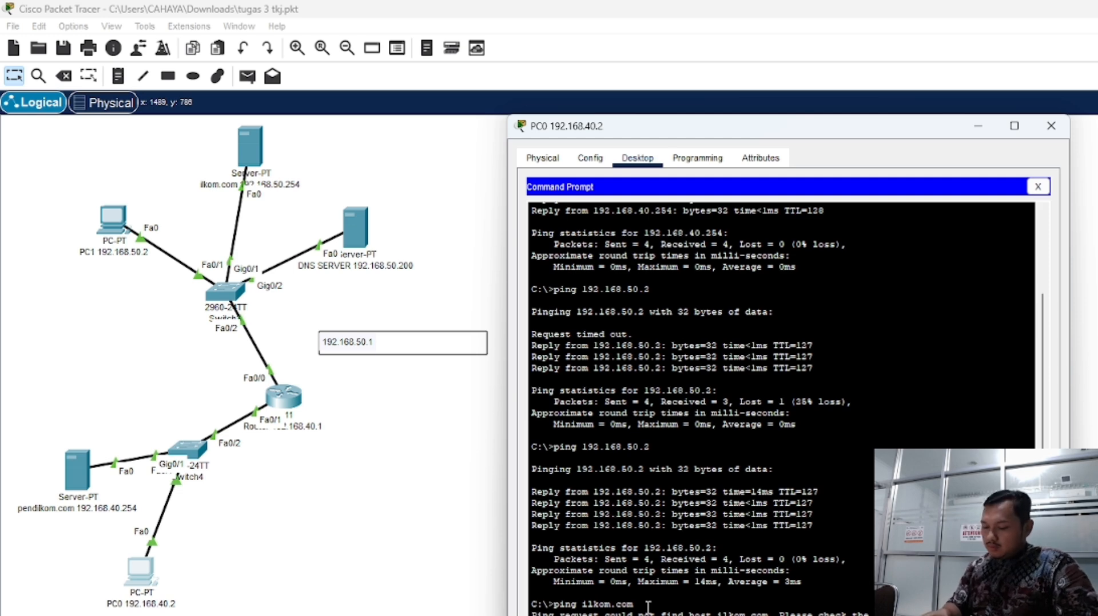
key("Return")
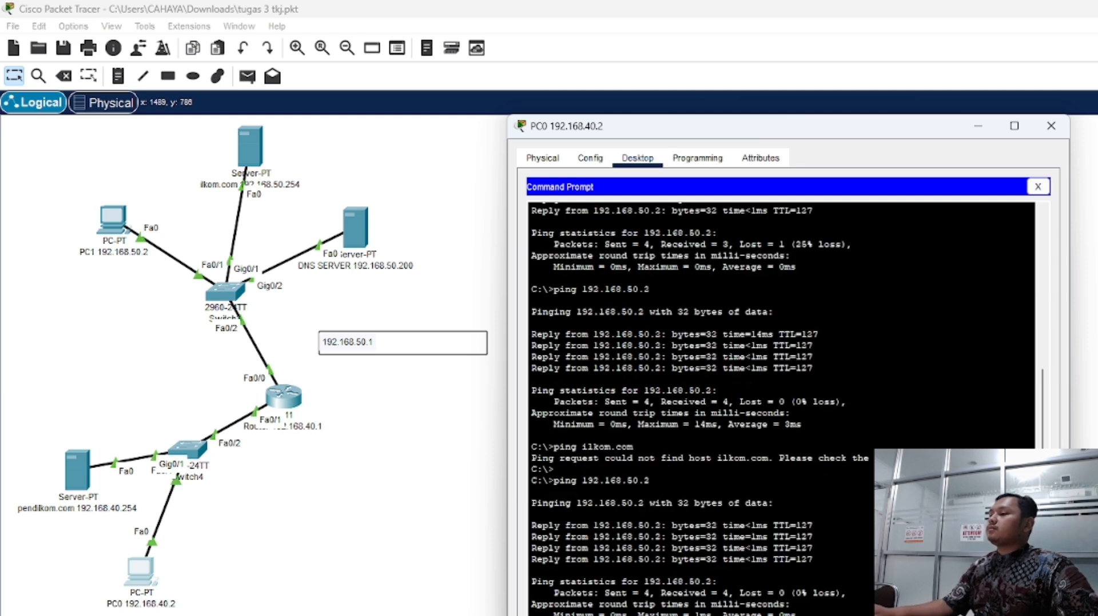
Switch to the e-learning assignment page in the browser and read the ping and web access instructions below the topology diagram
key("alt+Tab")
scroll(492, 393, "down", 3)
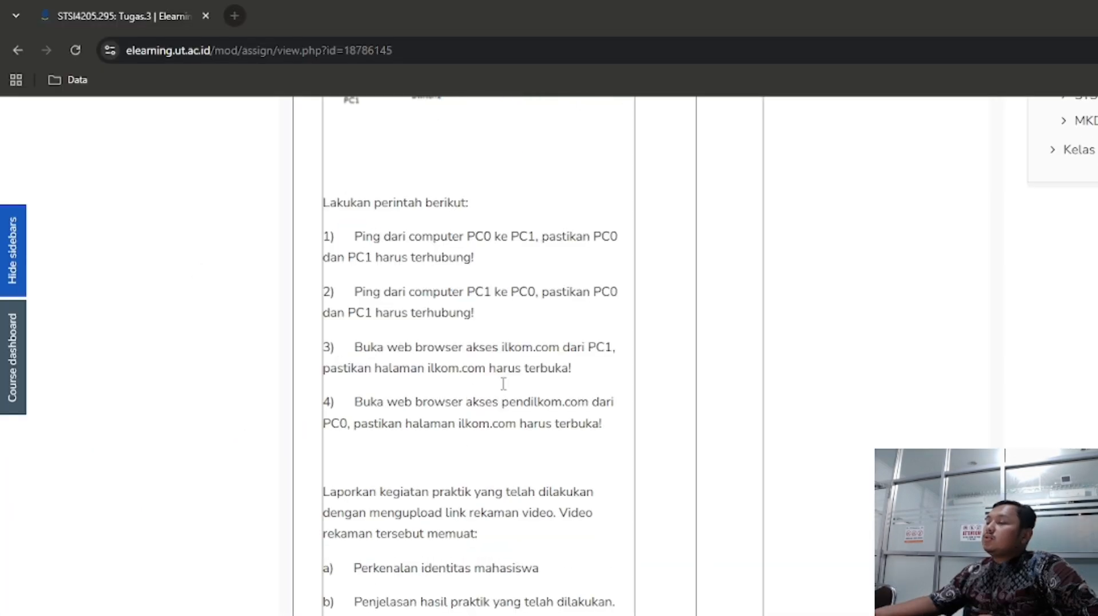
scroll(437, 327, "up", 1)
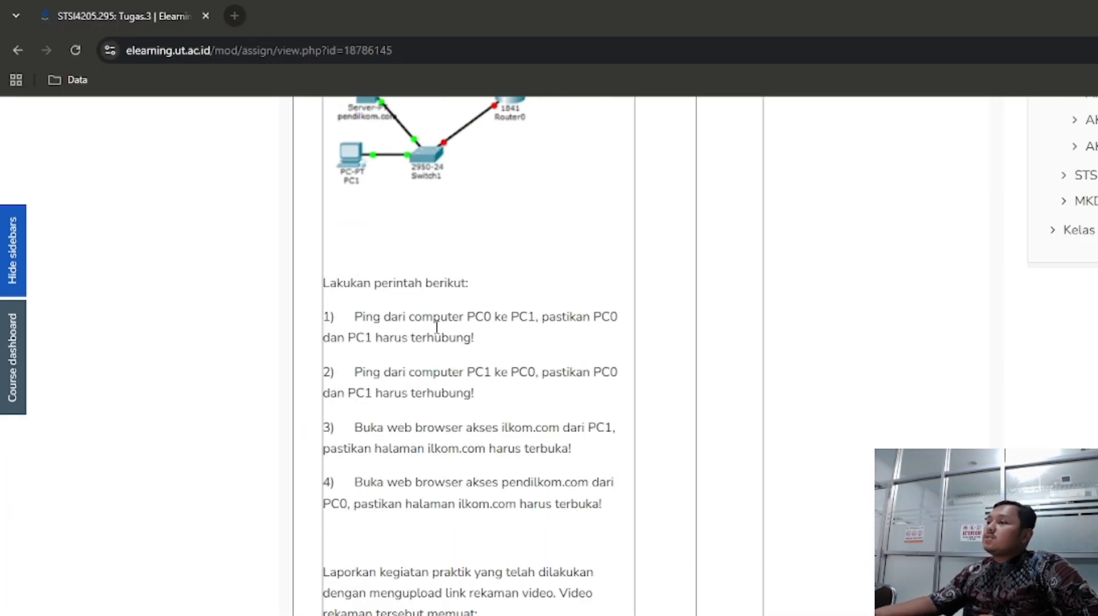
scroll(437, 327, "up", 1)
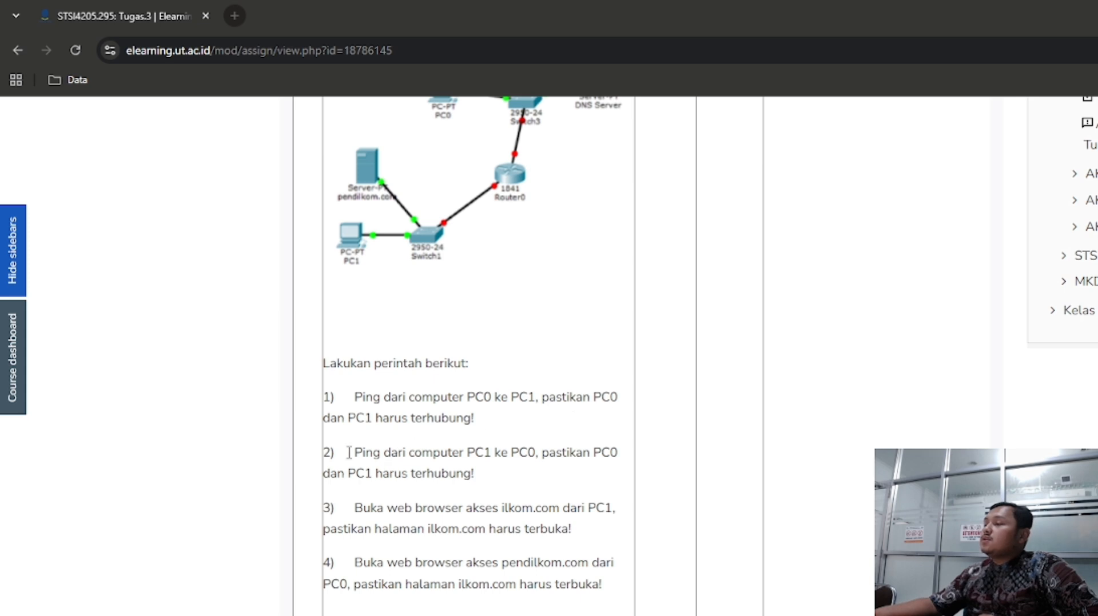
scroll(377, 275, "down", 3)
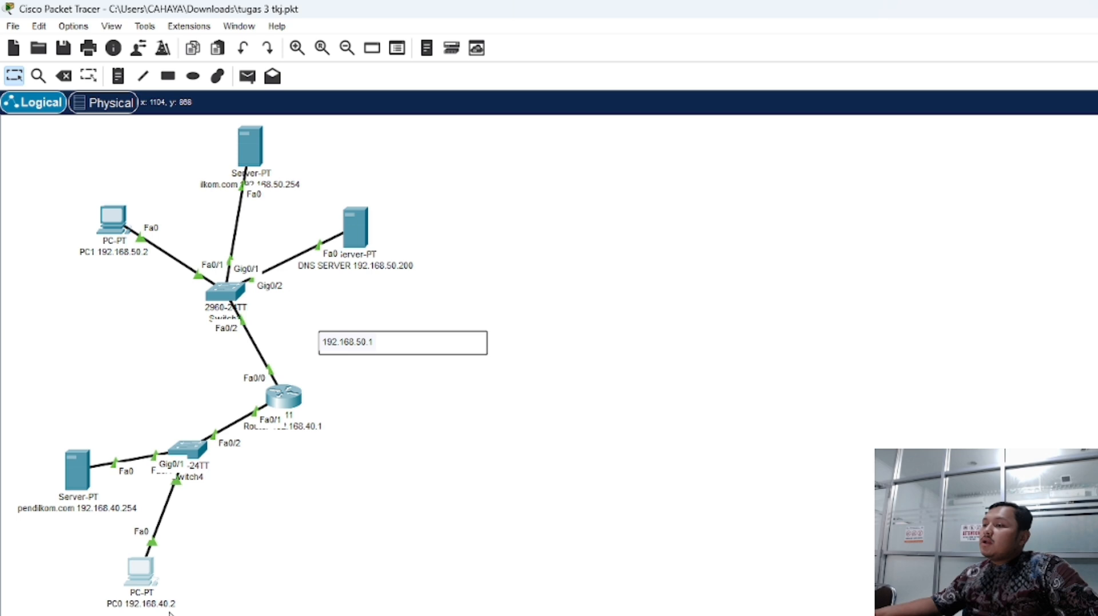
left_click(141, 574)
left_click_drag(651, 162, 617, 163)
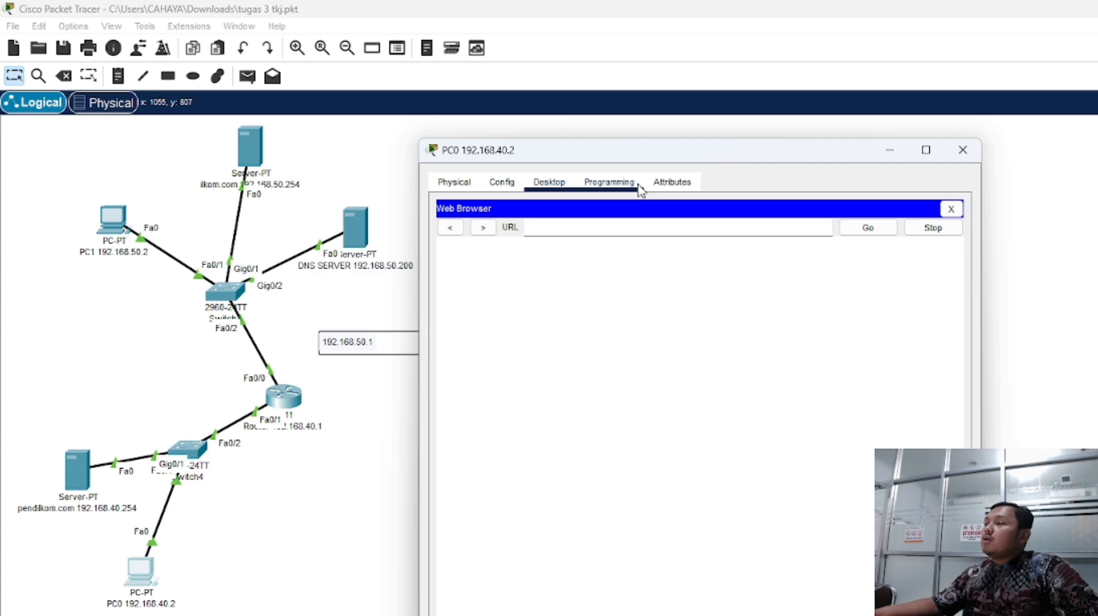
left_click(618, 228)
type("http://ikom.com")
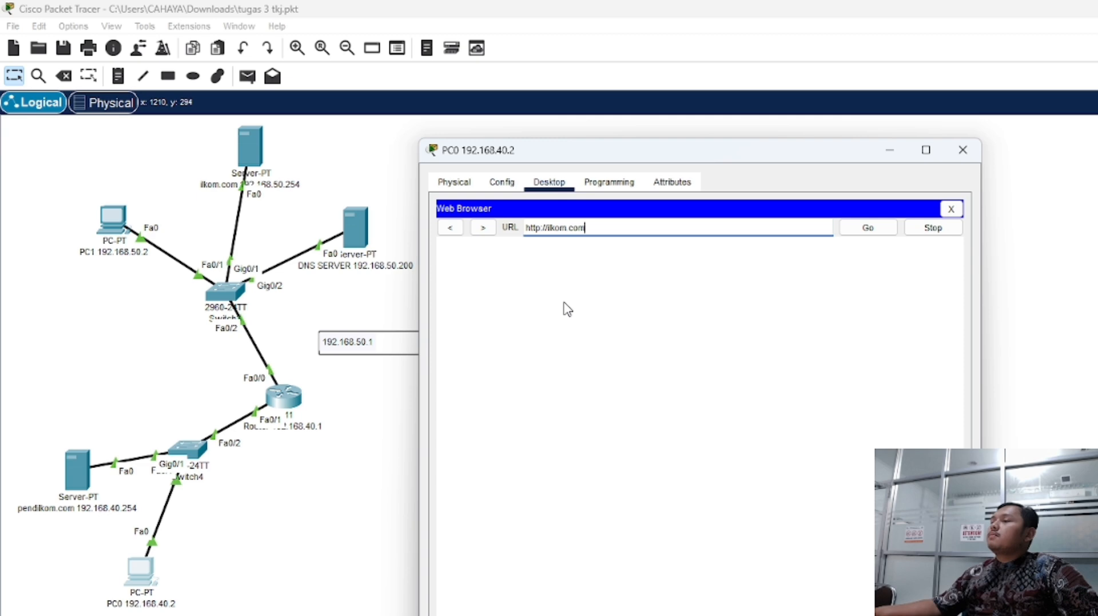
key("Return")
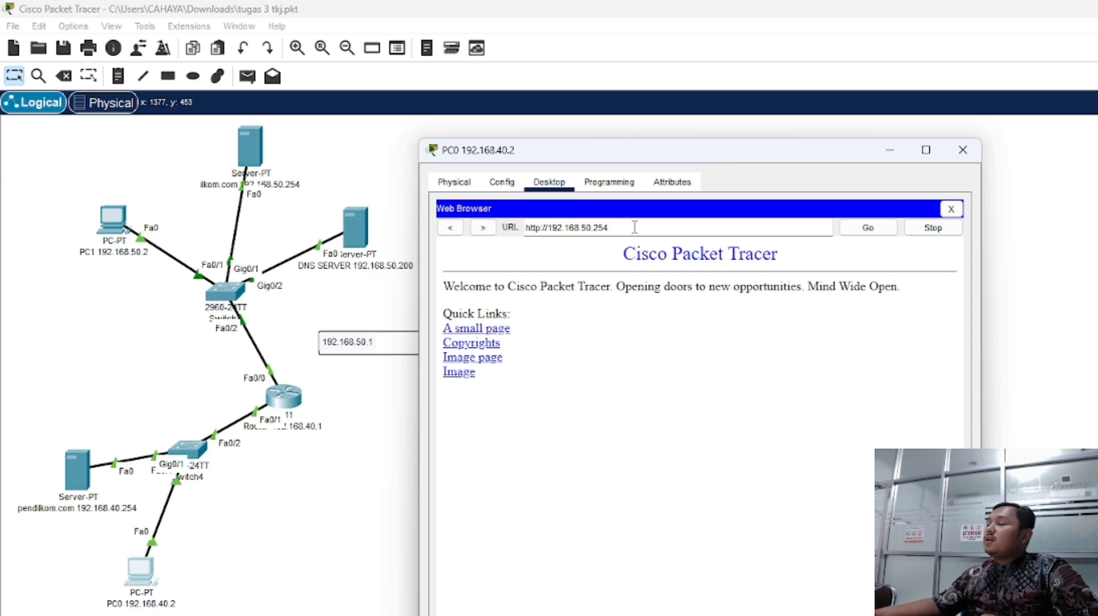
left_click(527, 229)
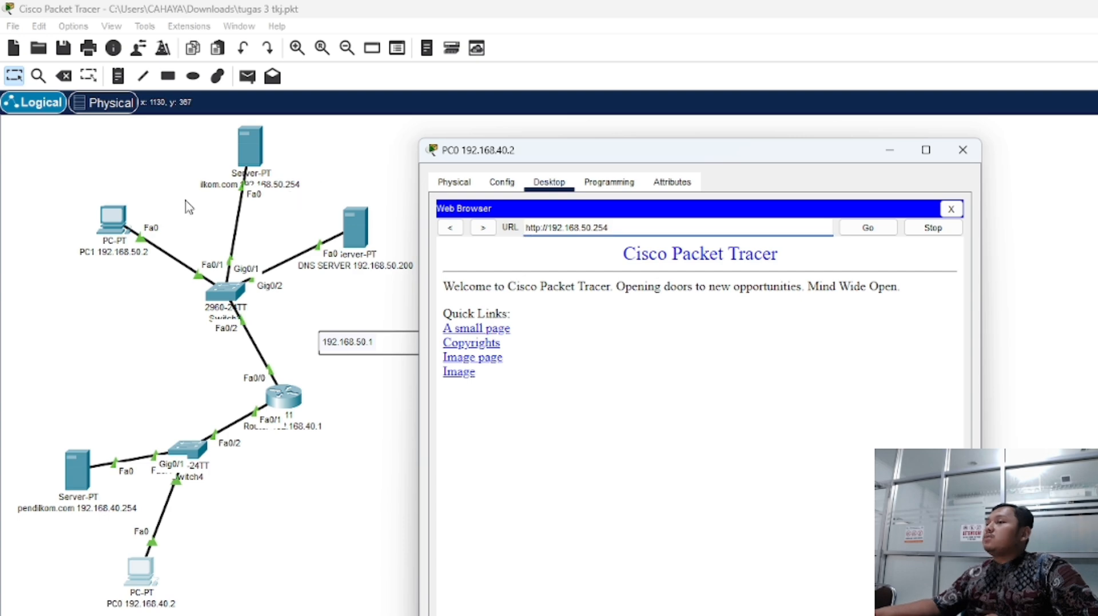
left_click(963, 150)
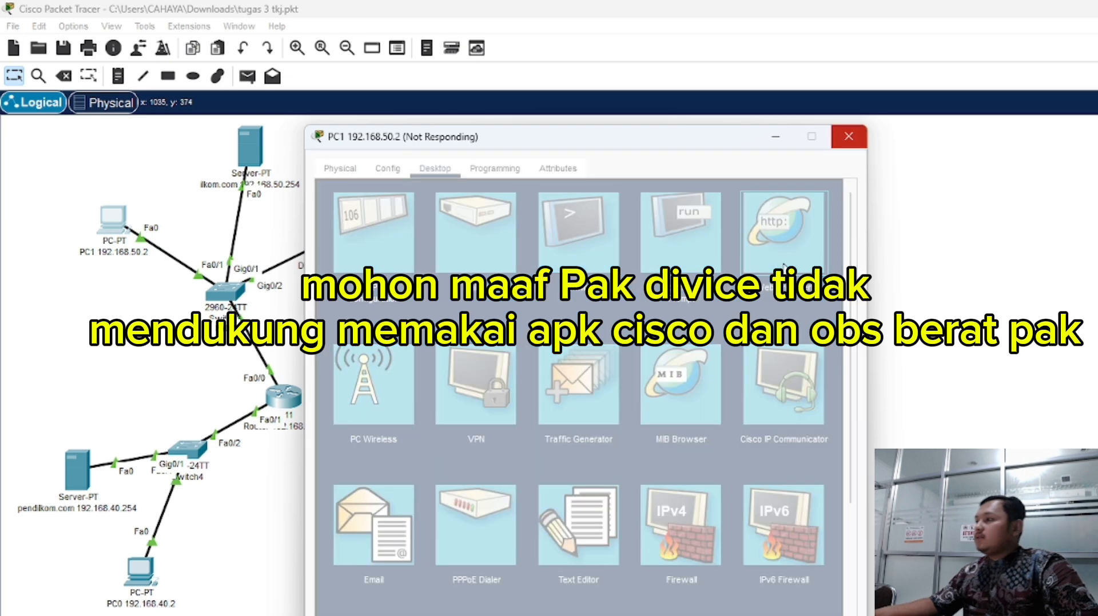